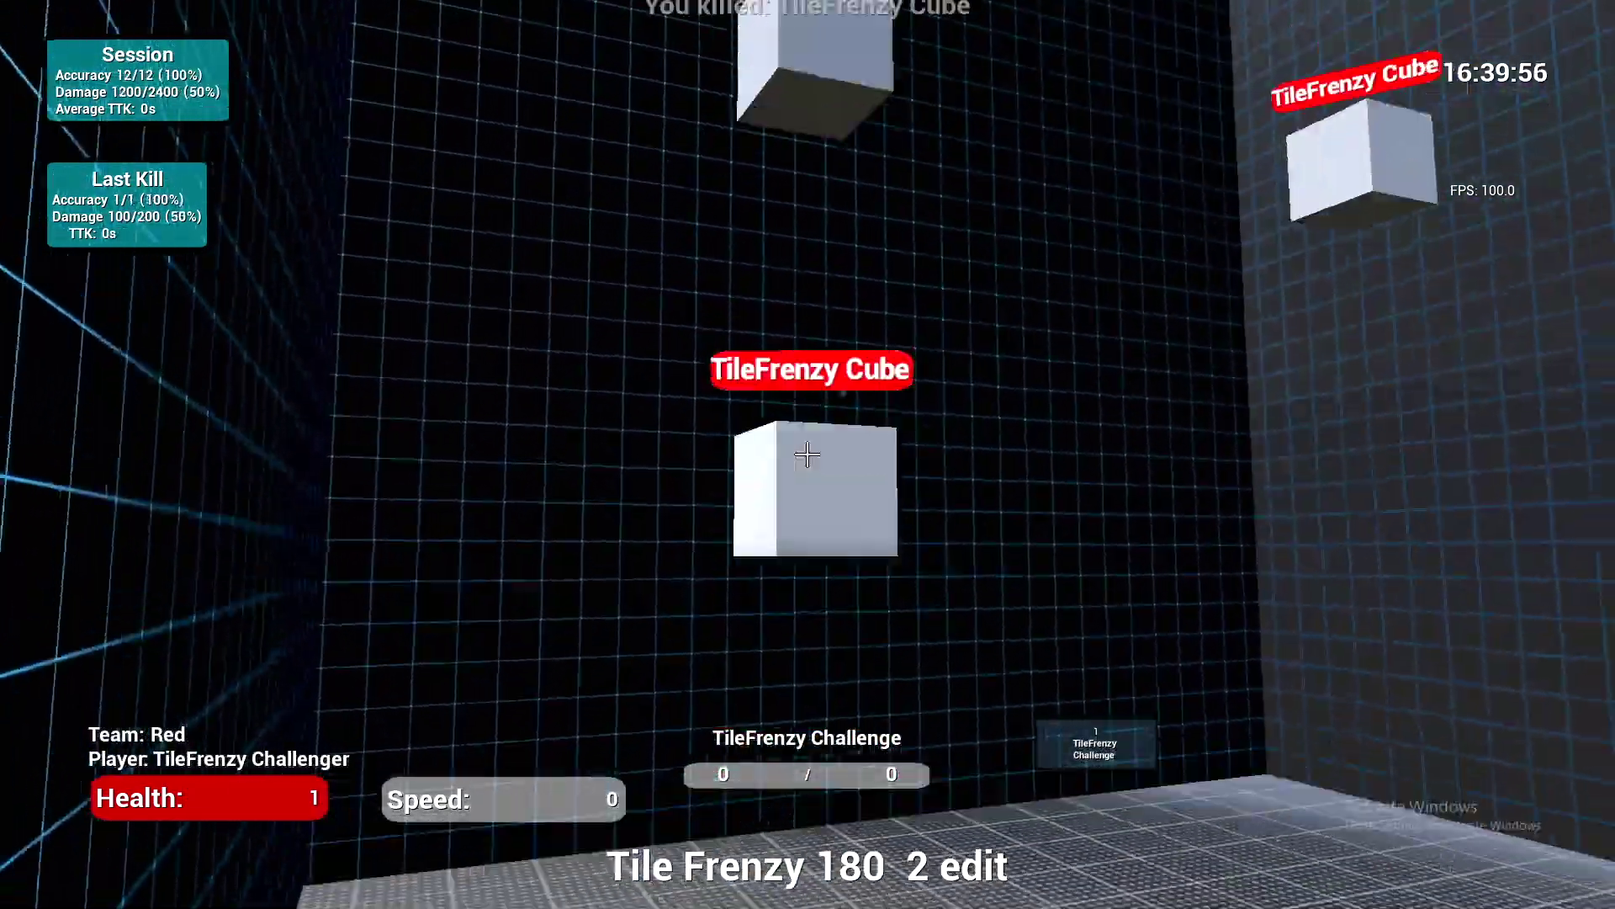
Shoot the Tile Frenzy 180 cubes on the floor and walls, reaching 95 hits of 114 shots
click(808, 454)
click(807, 455)
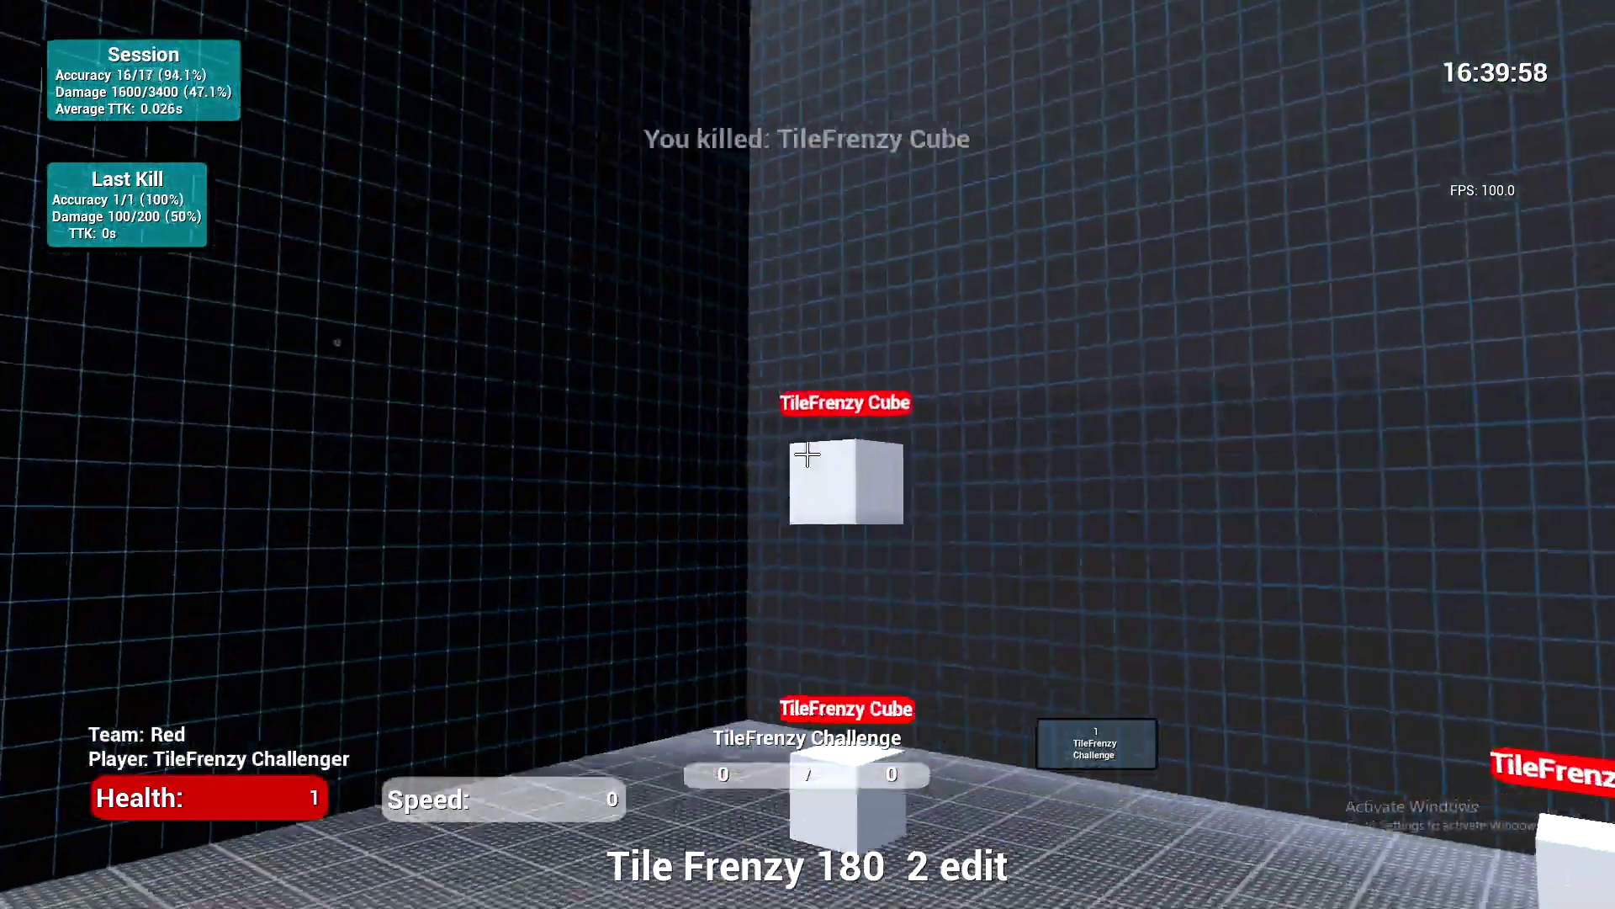
click(809, 456)
click(807, 454)
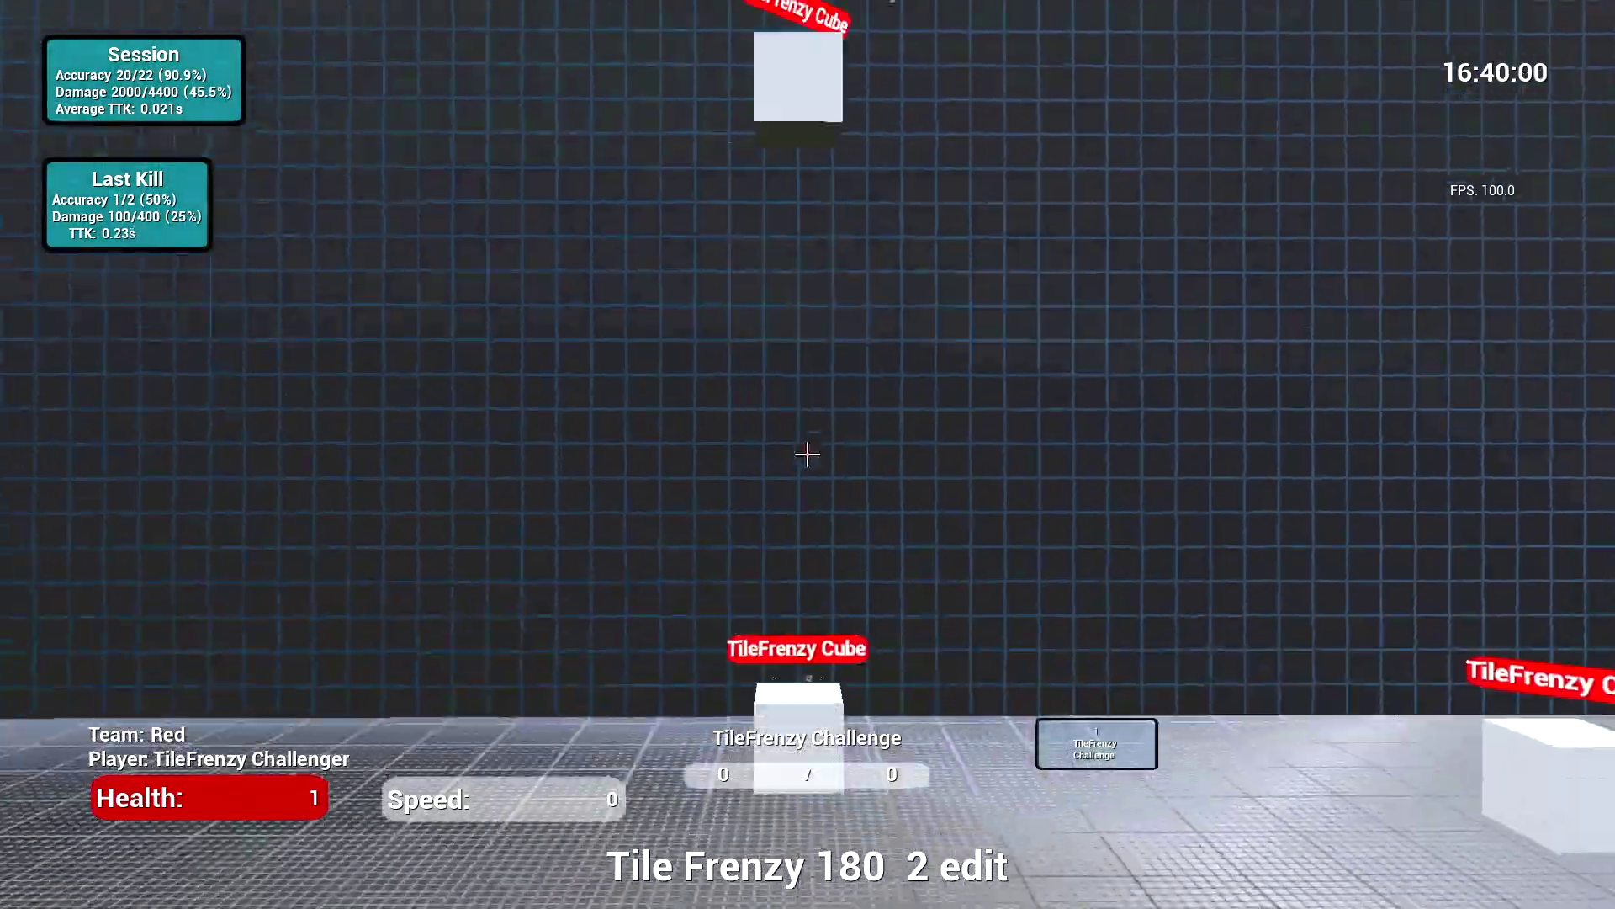
click(808, 455)
click(808, 454)
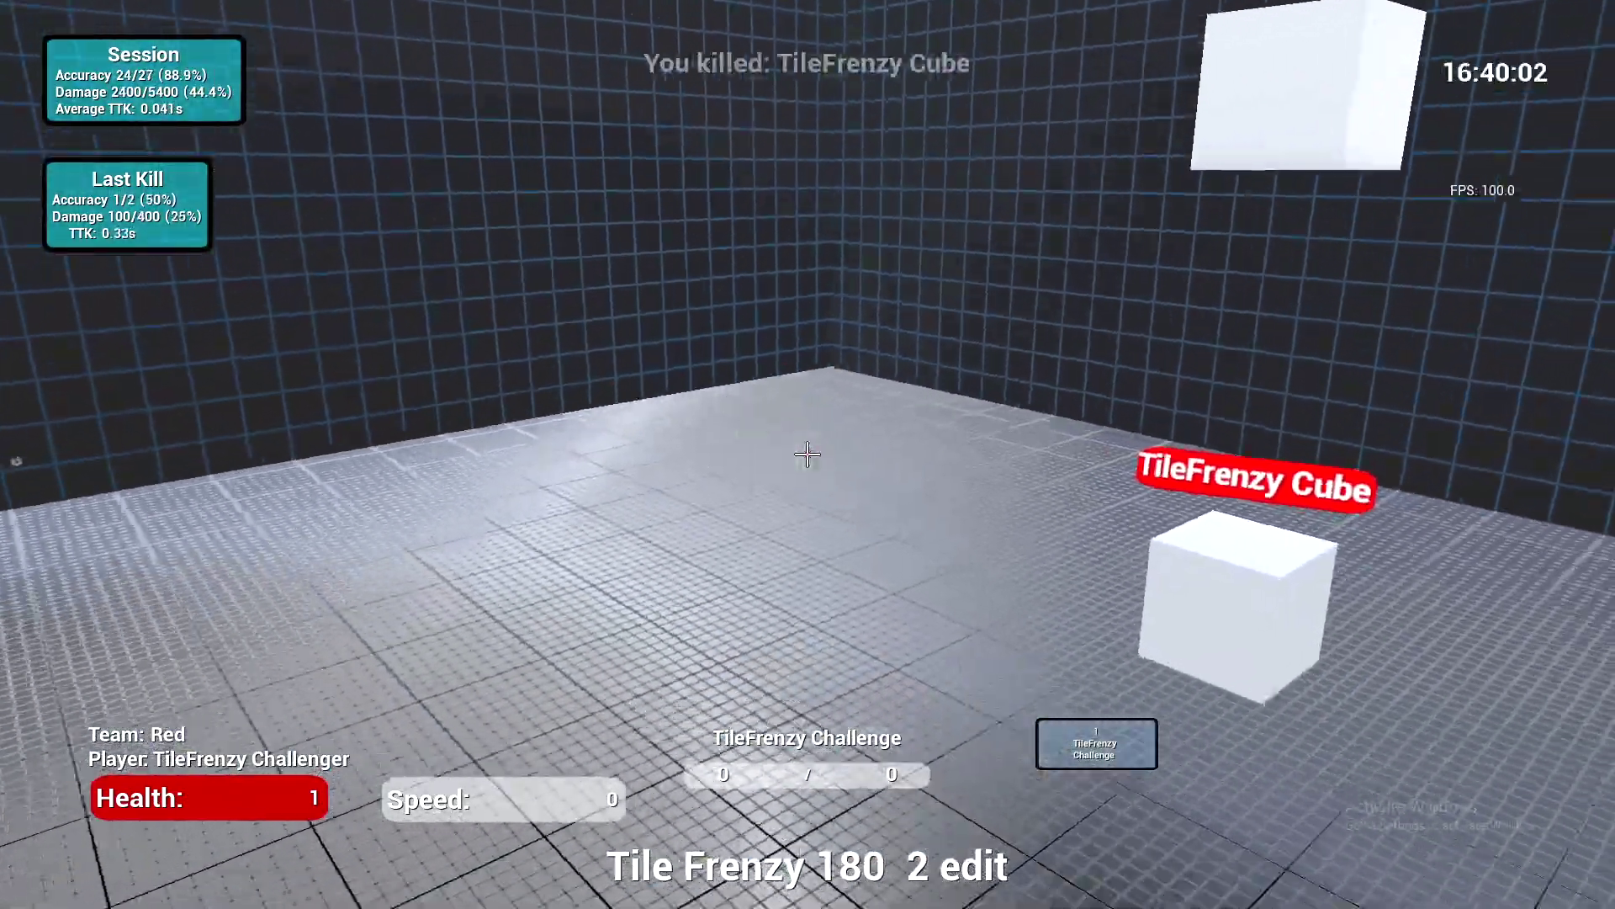
click(808, 454)
click(808, 454)
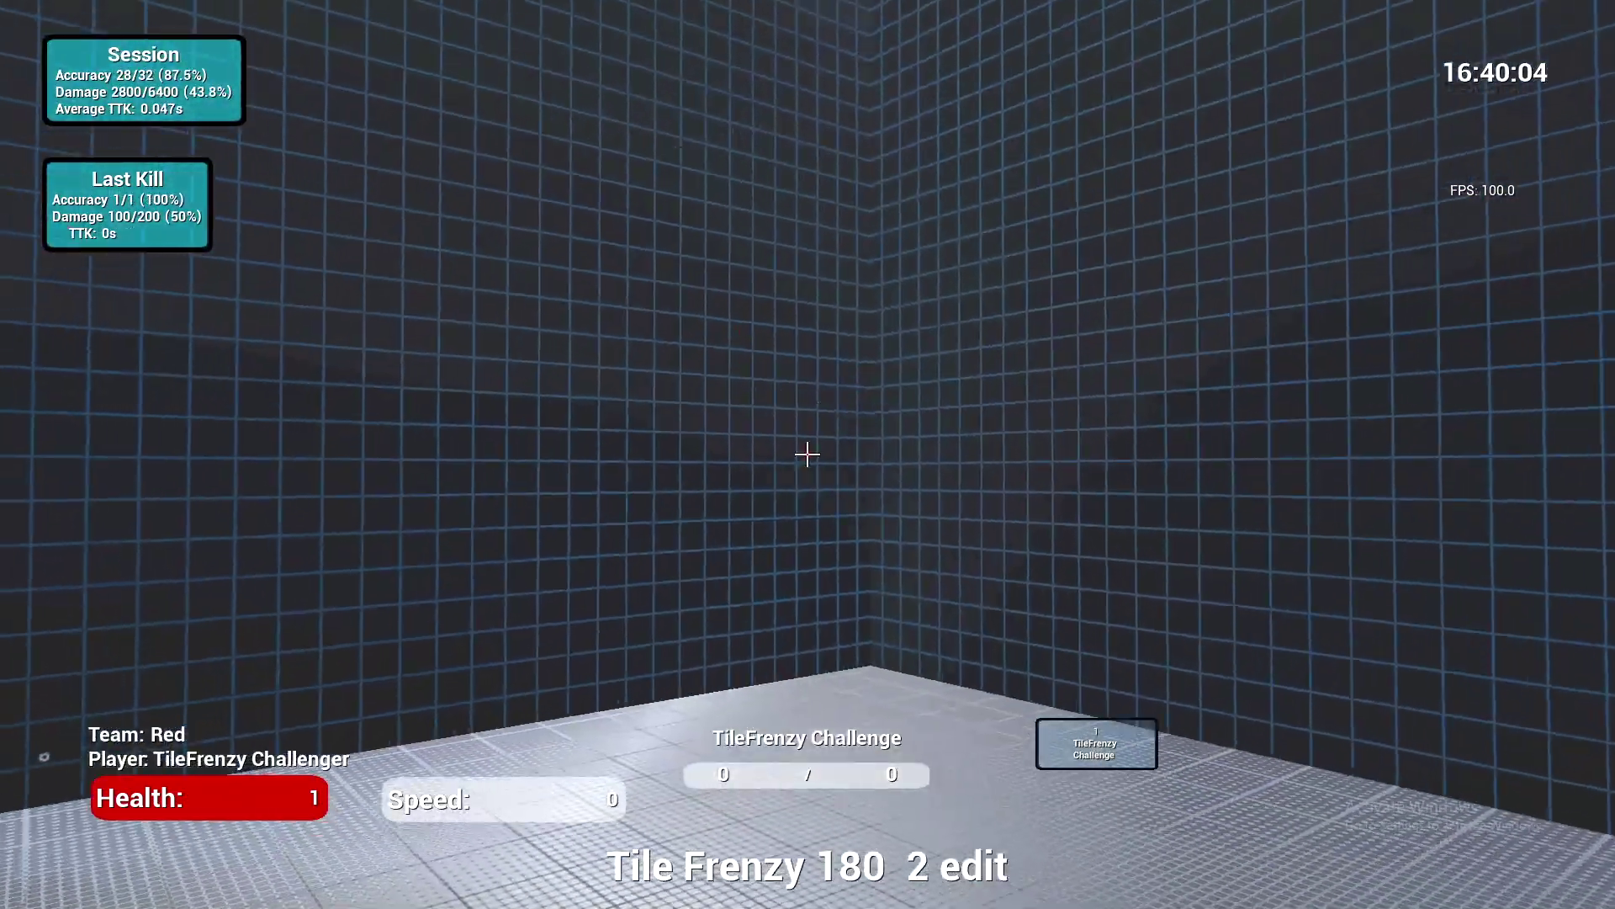
click(807, 454)
click(808, 455)
click(809, 455)
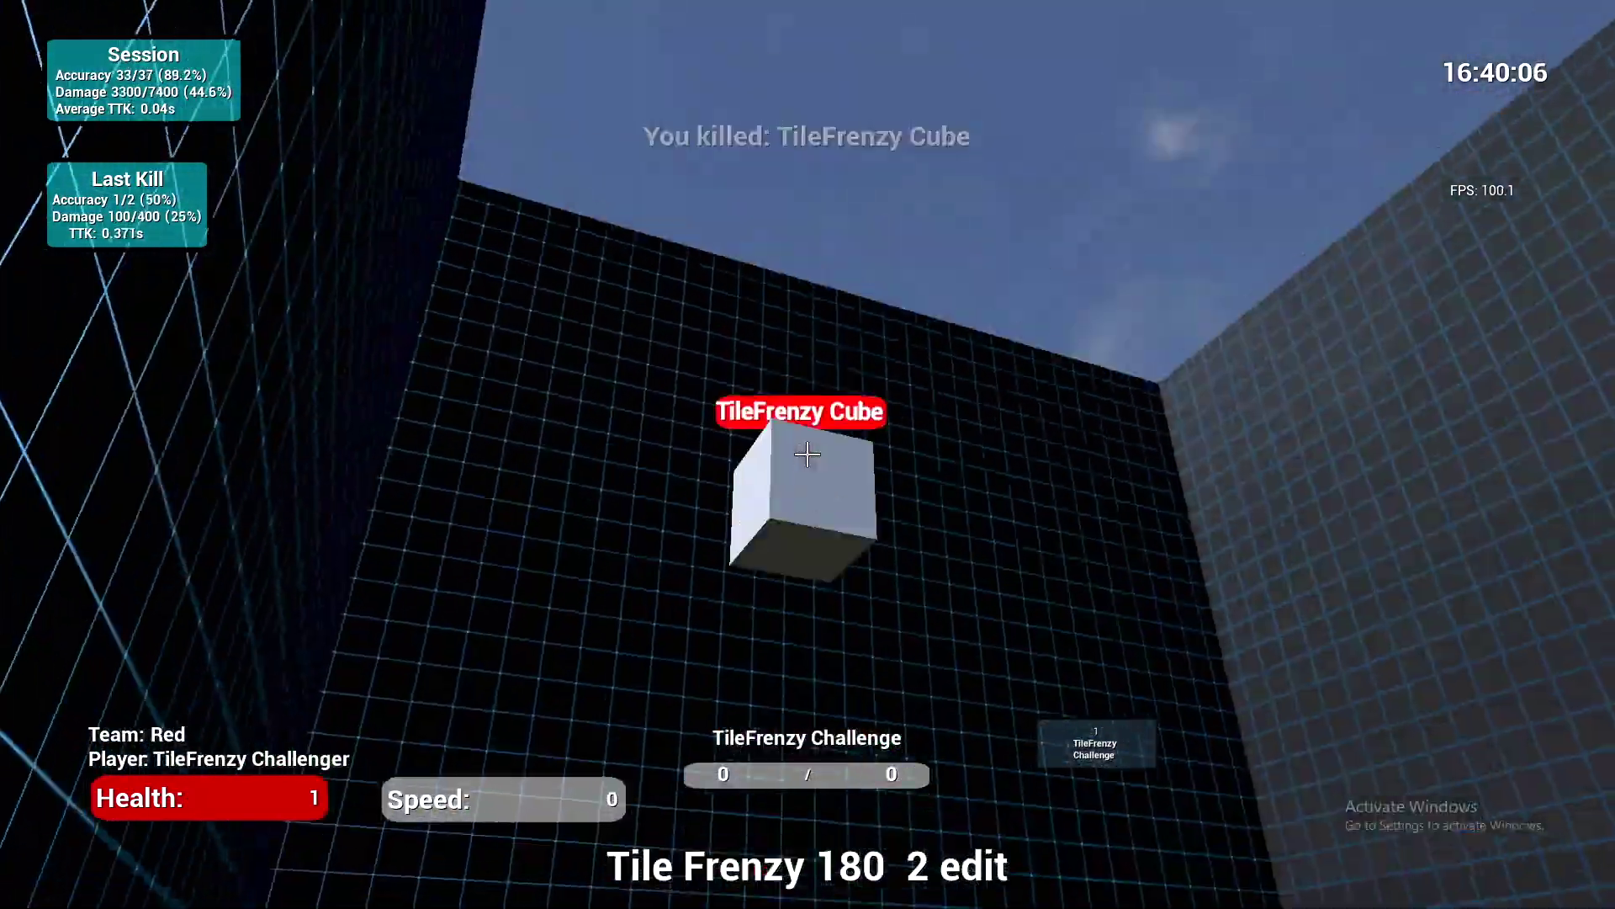
click(807, 454)
click(808, 454)
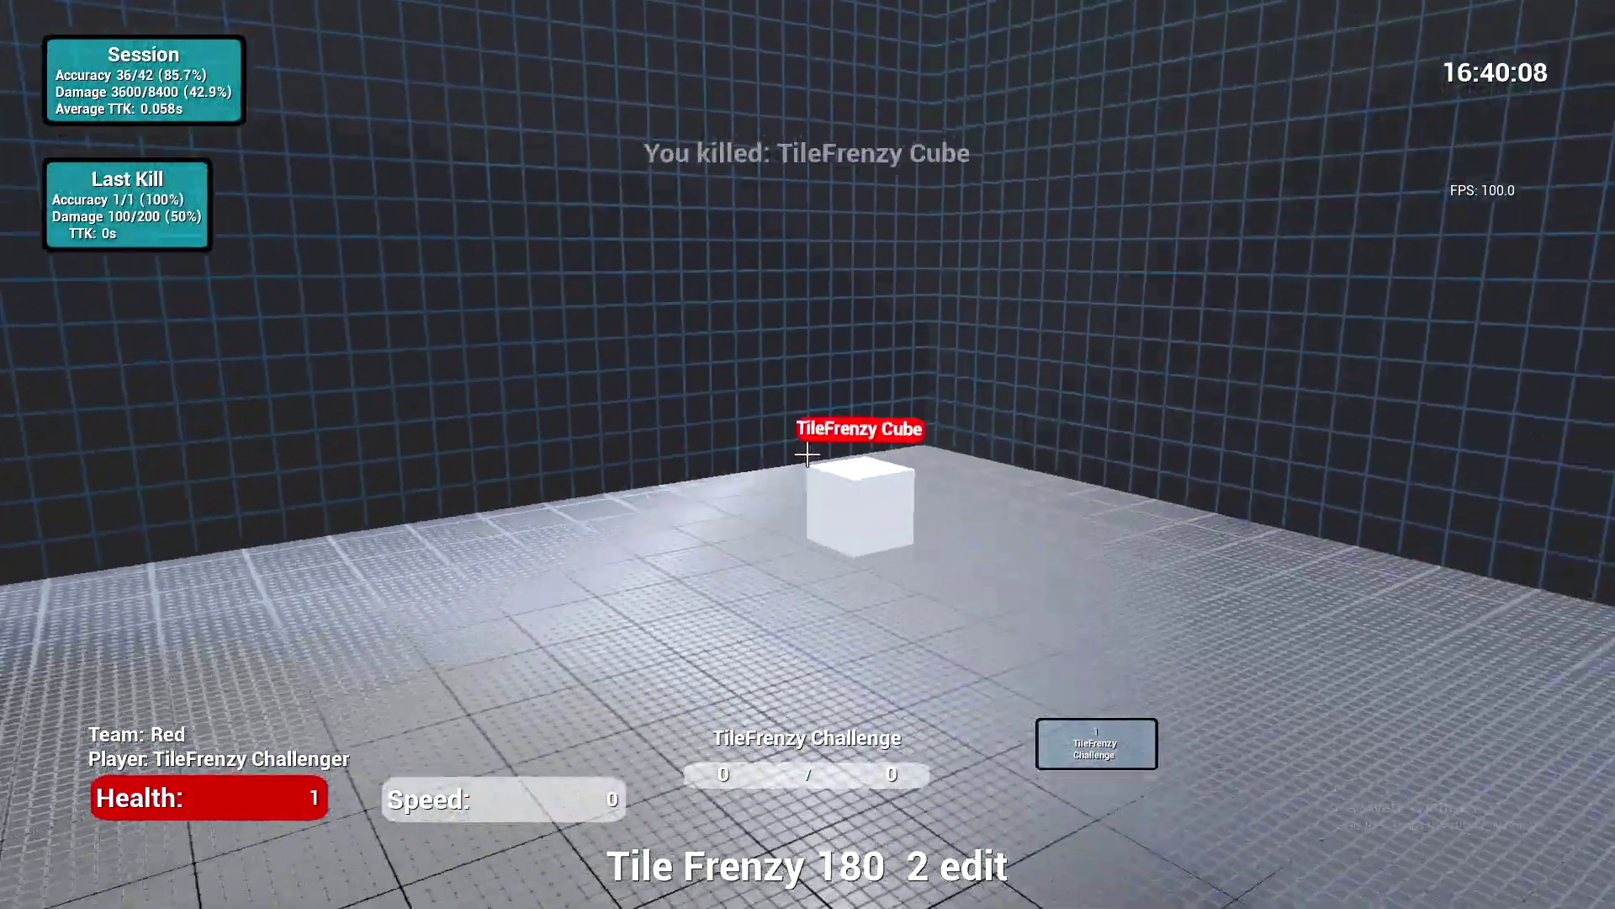
click(807, 454)
click(808, 454)
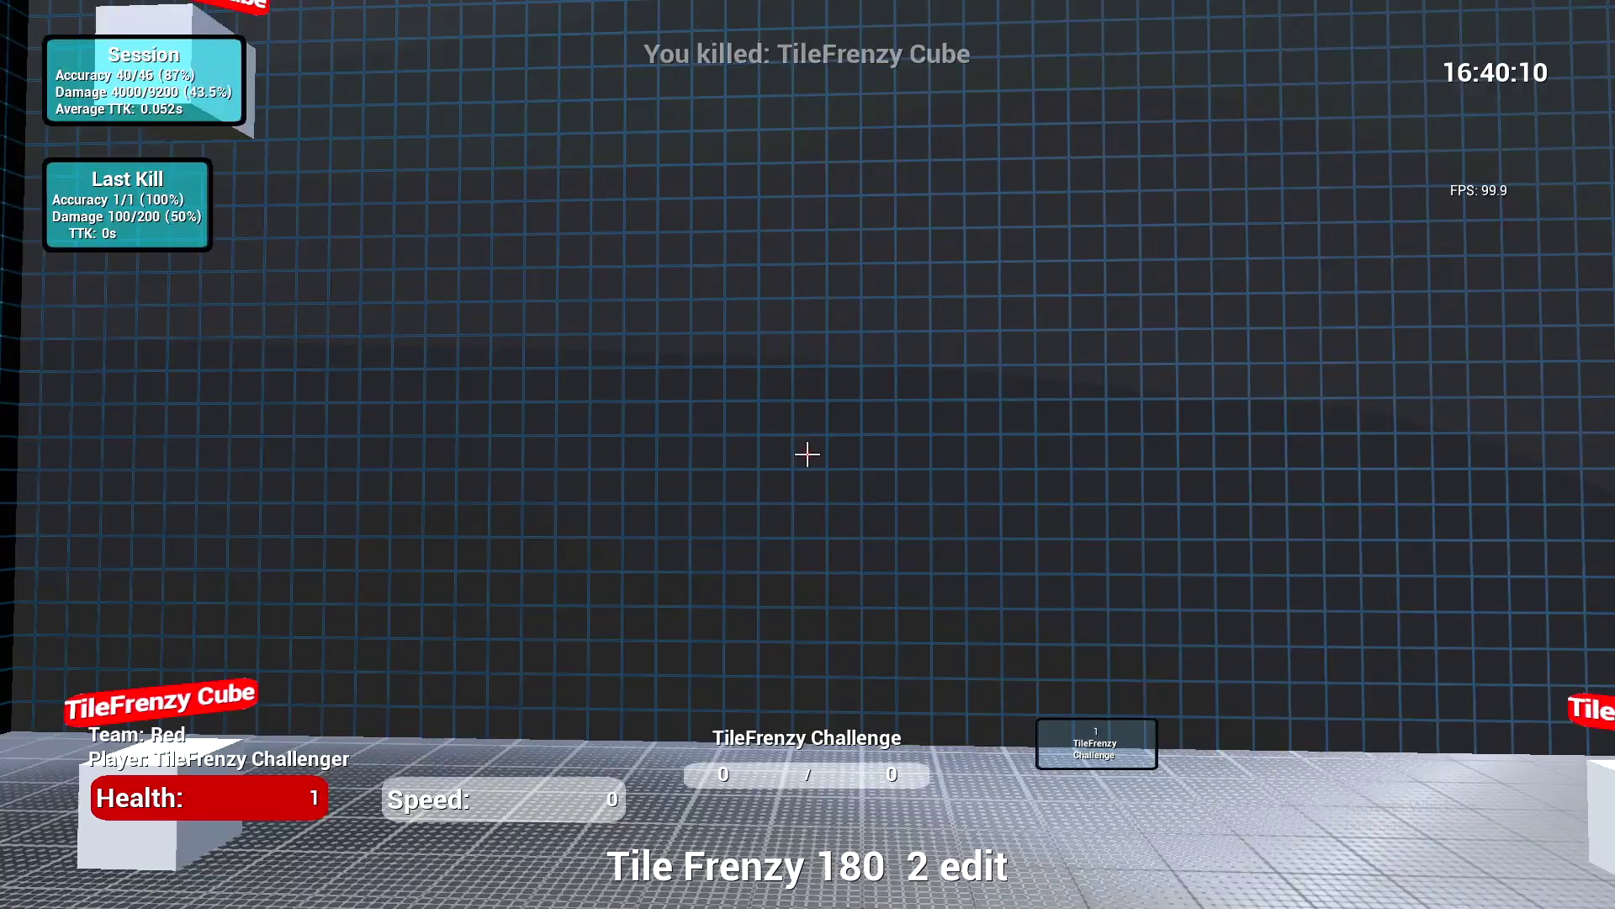
click(809, 454)
click(808, 455)
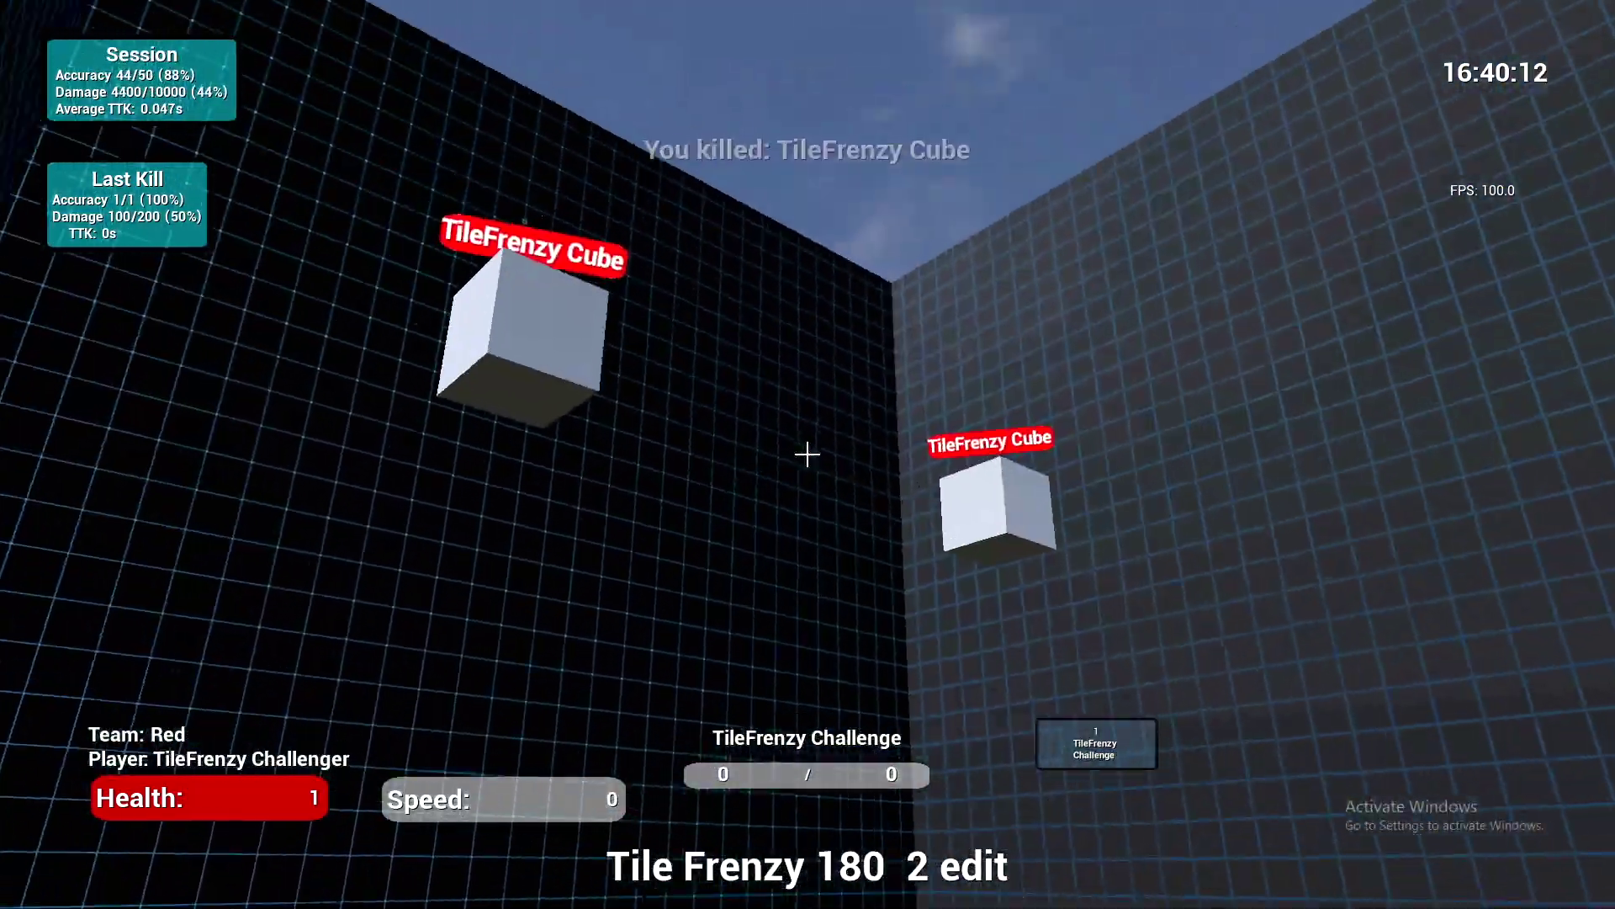
click(807, 454)
click(808, 455)
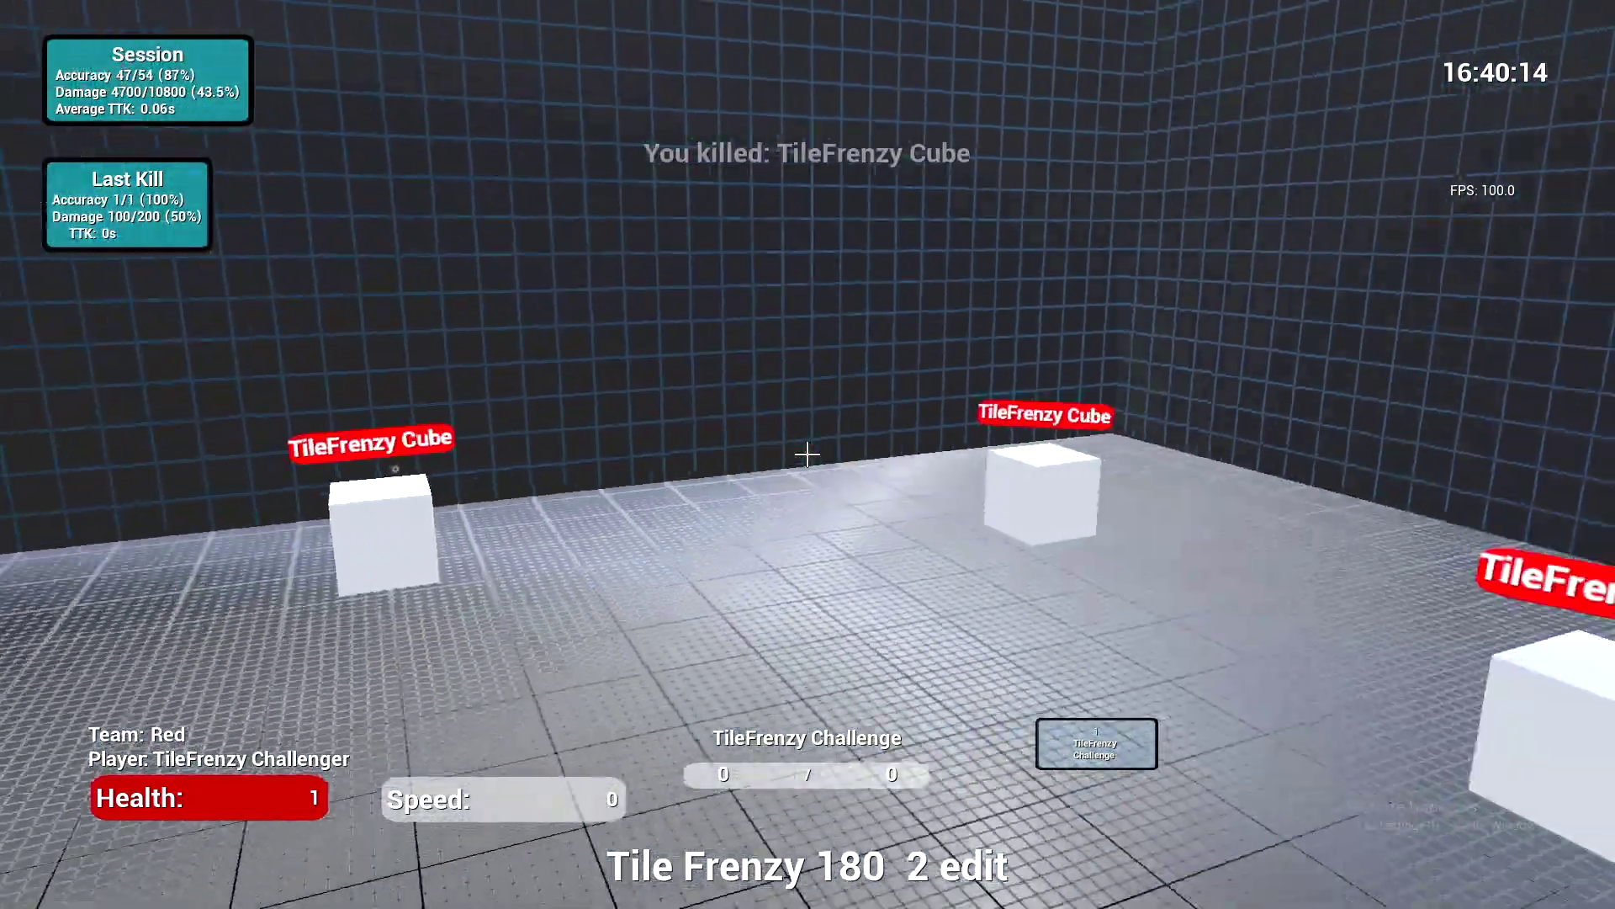
click(809, 454)
click(808, 454)
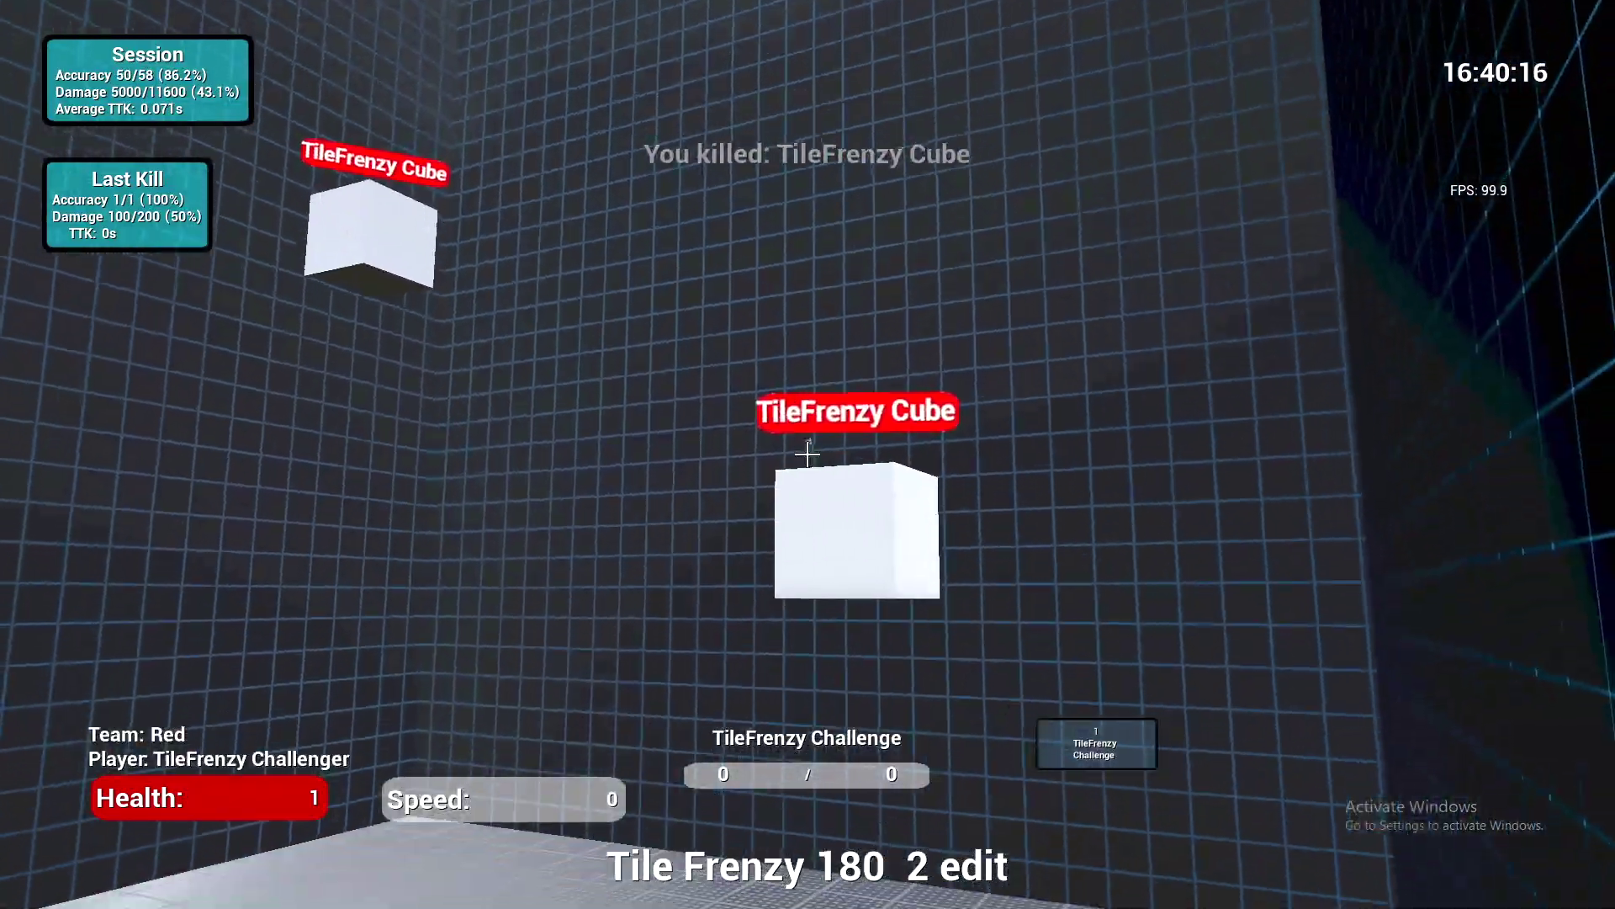
click(808, 455)
click(808, 454)
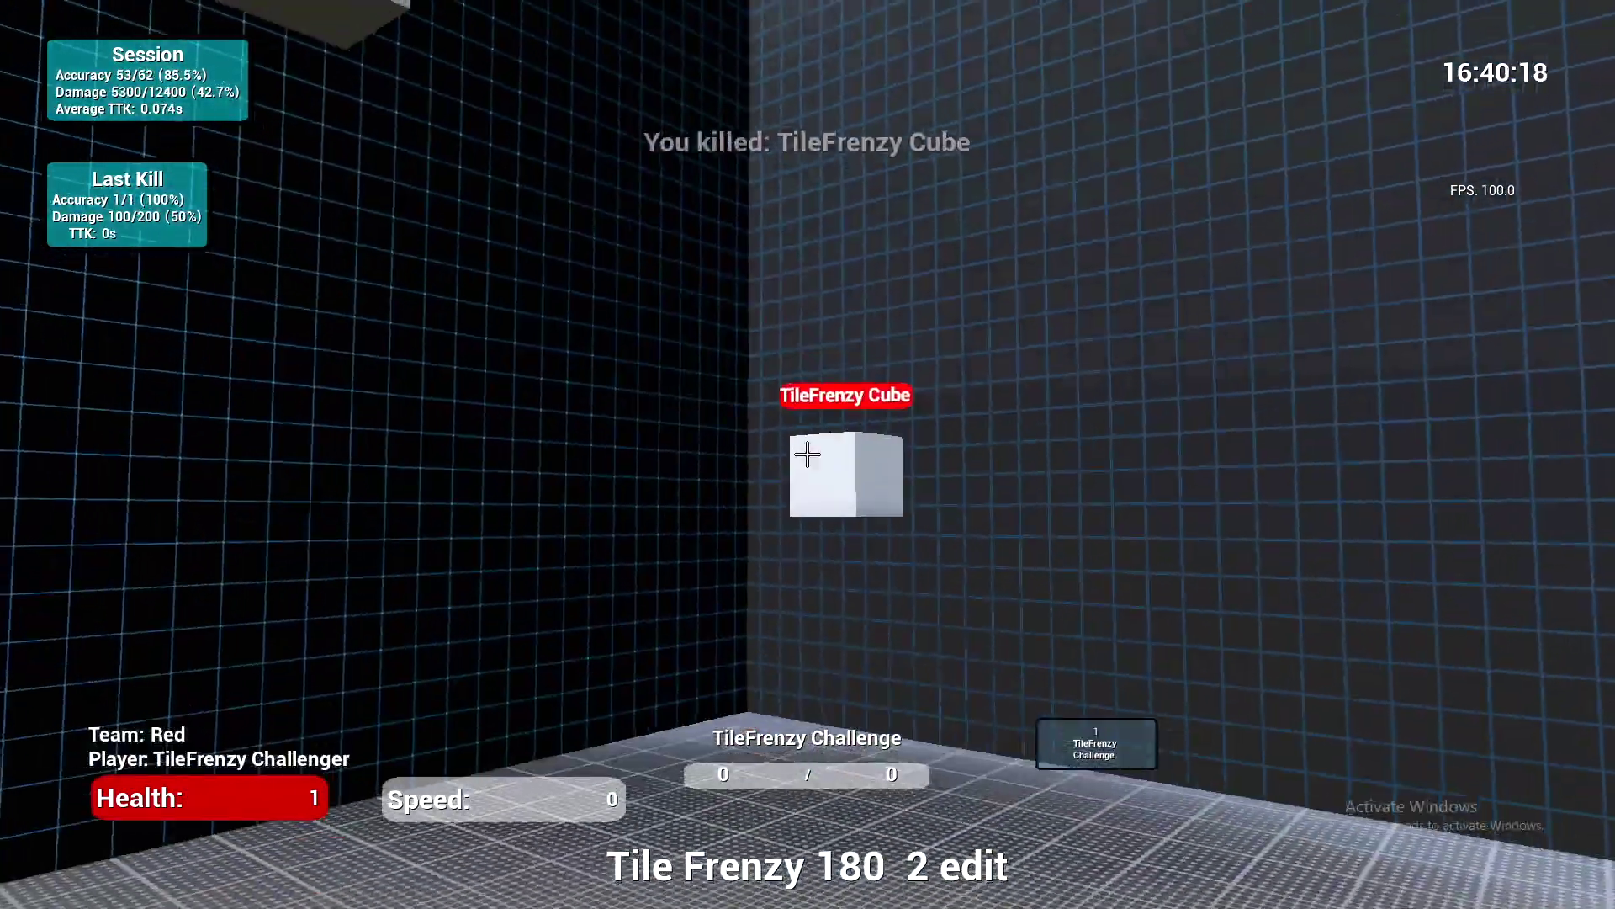
click(808, 454)
click(807, 454)
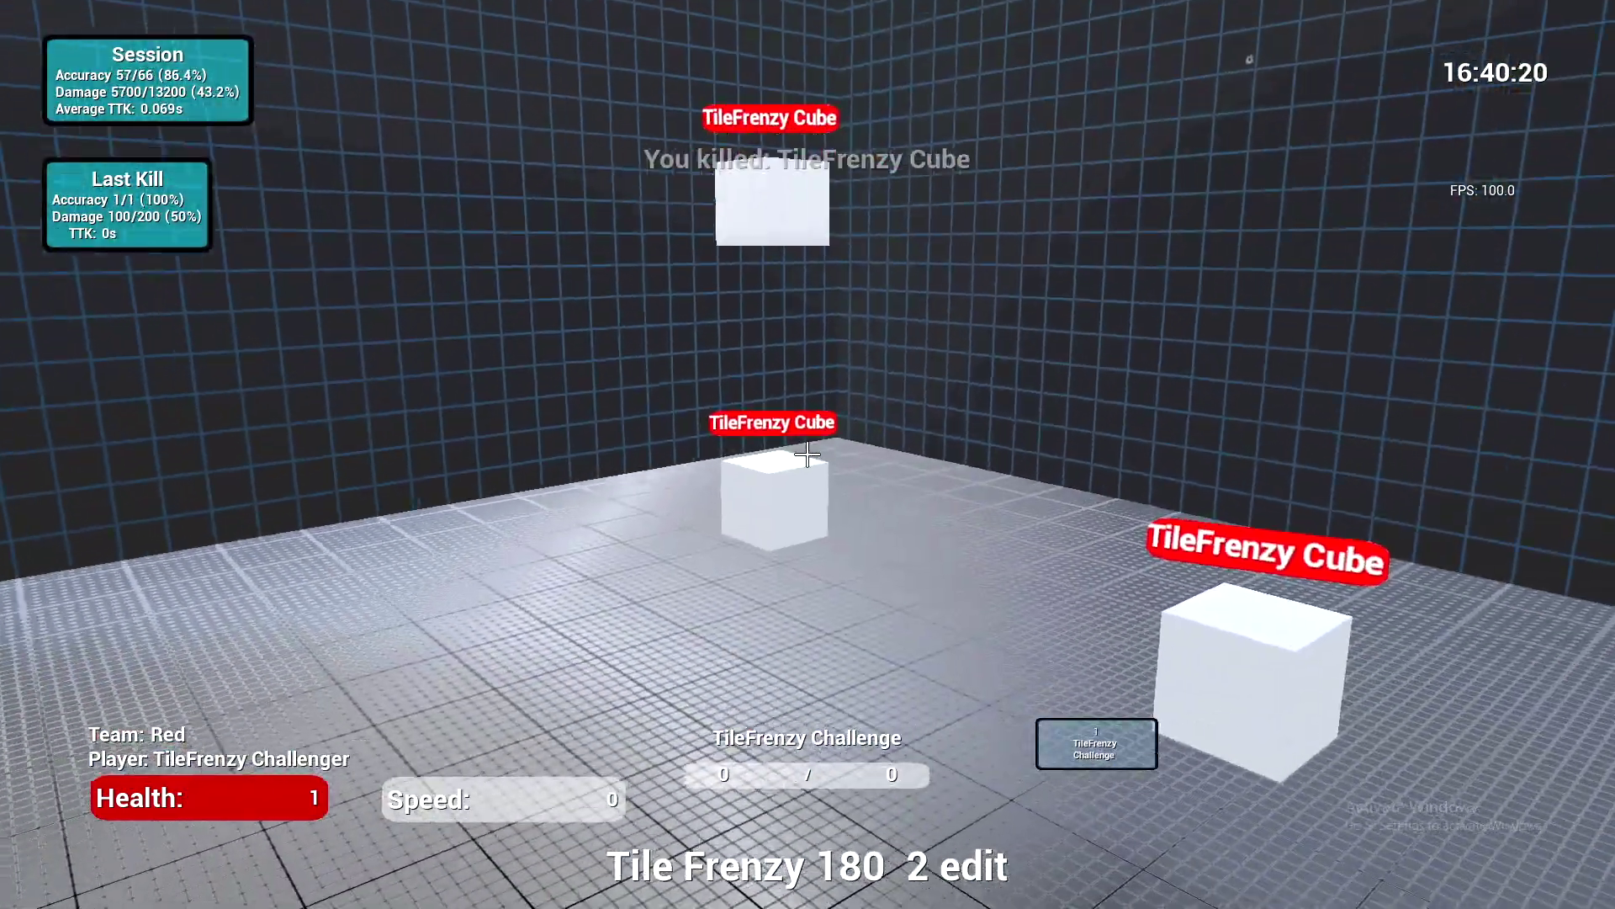
click(808, 455)
click(808, 455)
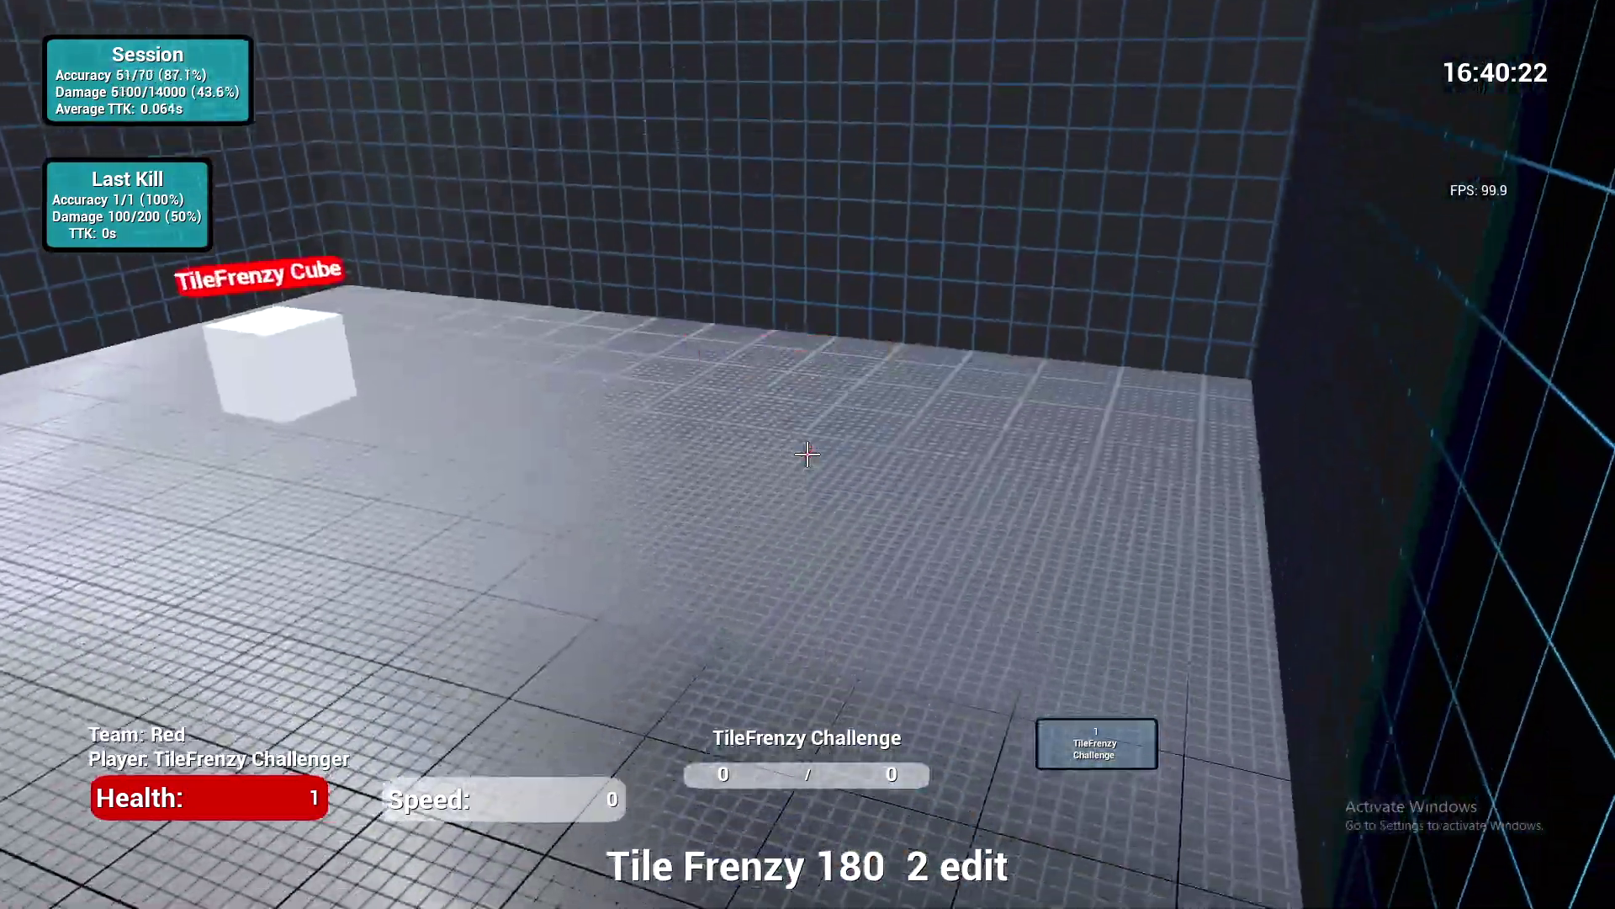
click(809, 454)
click(809, 454)
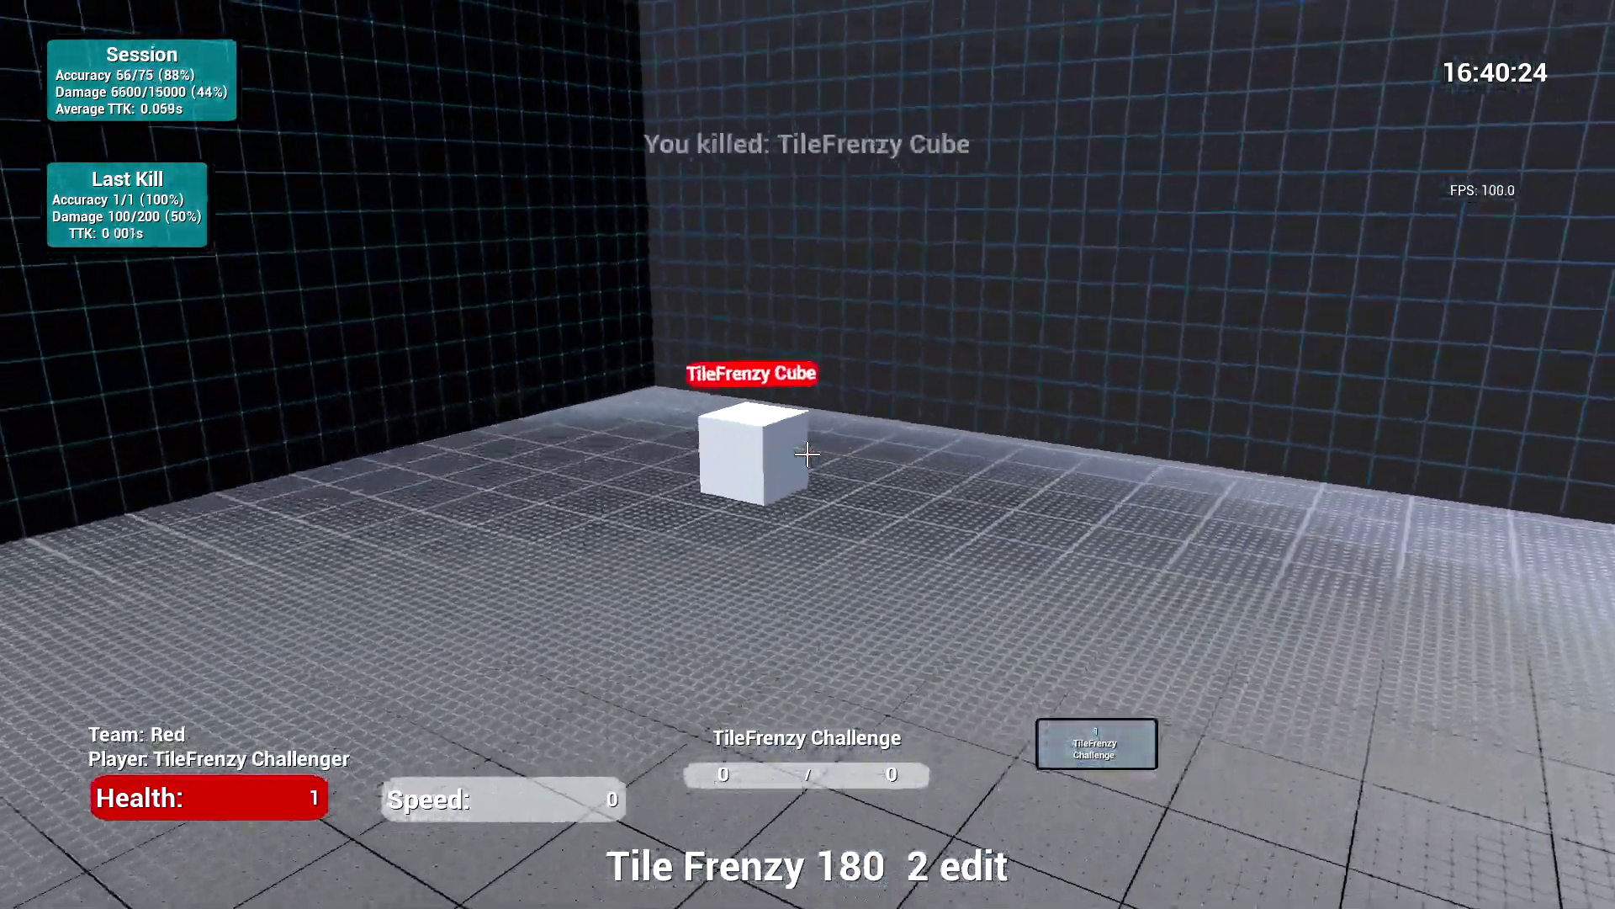
click(808, 454)
click(809, 454)
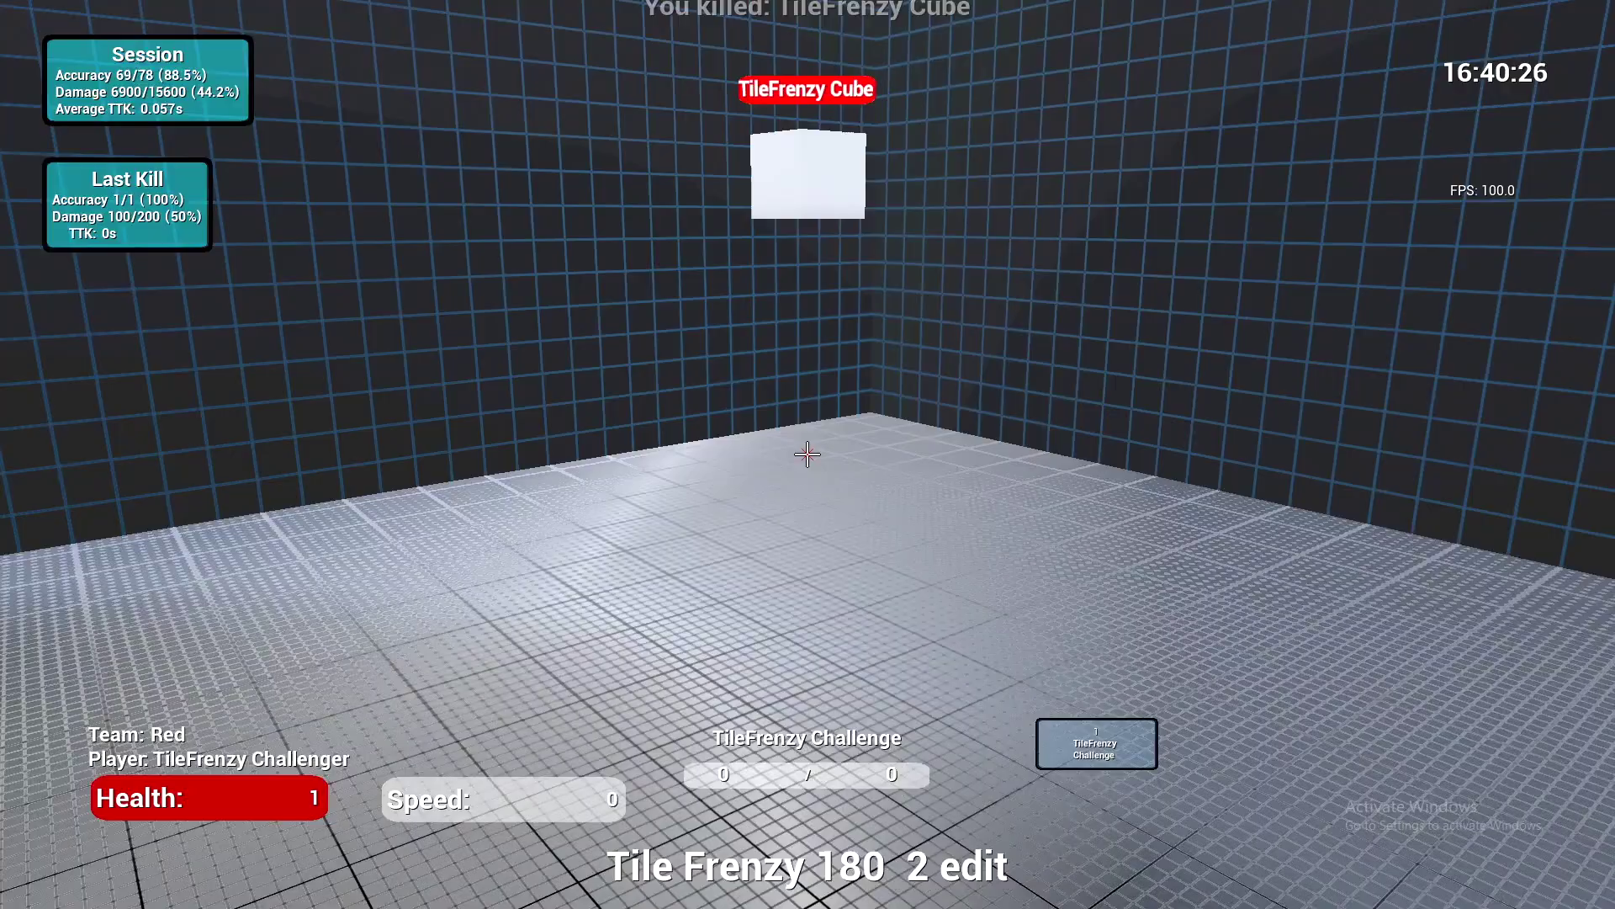
click(808, 455)
click(808, 455)
click(807, 454)
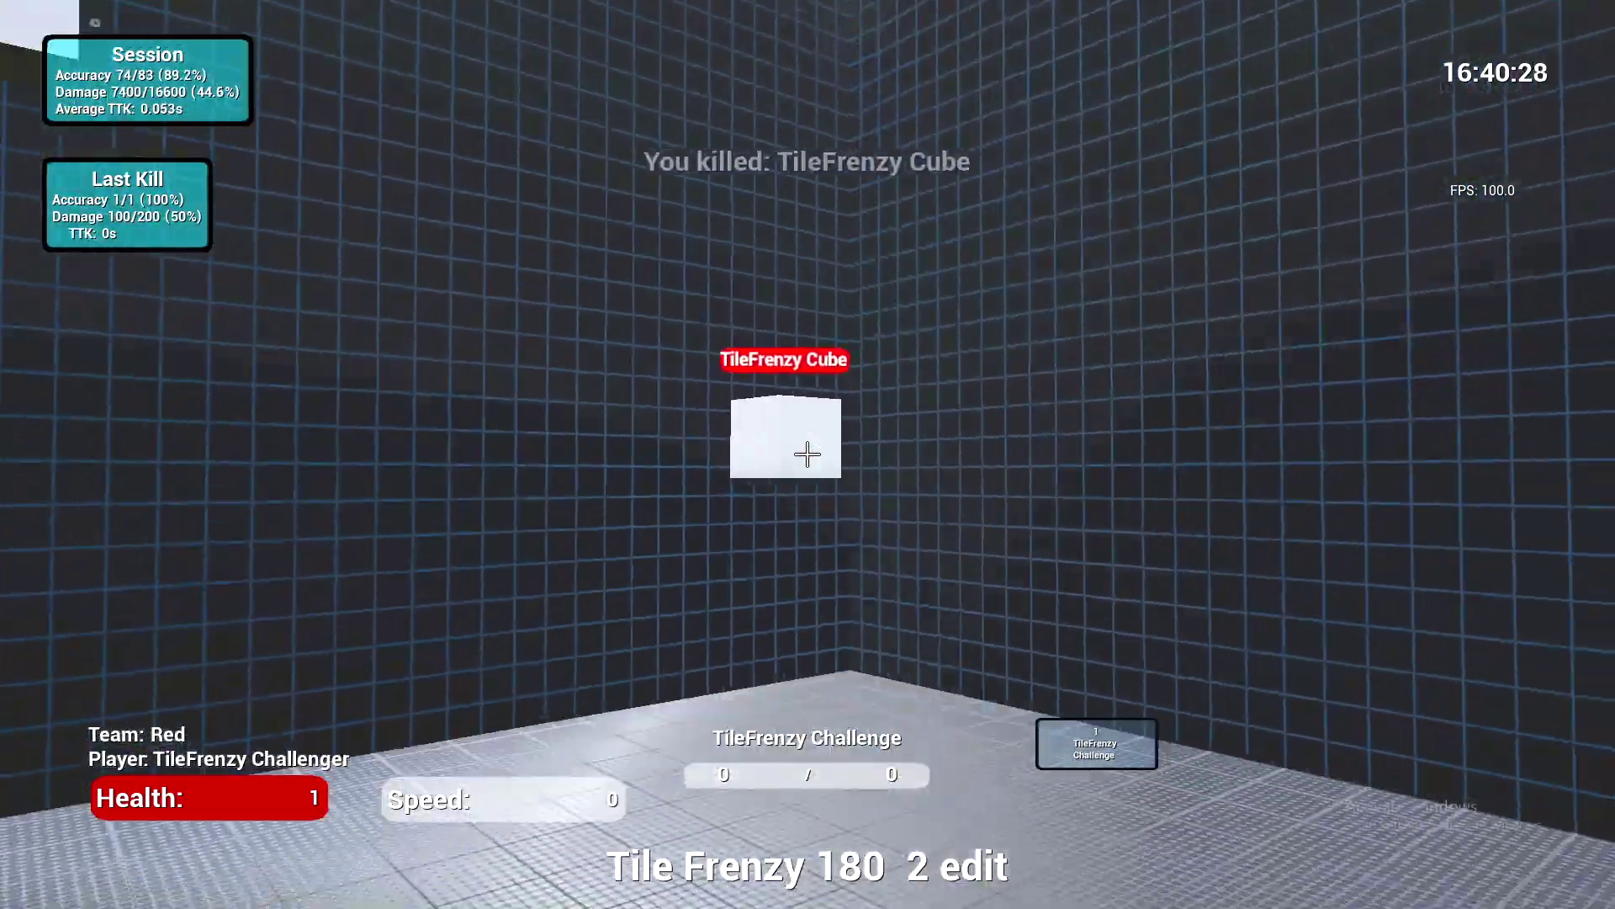
click(808, 454)
click(807, 455)
click(808, 454)
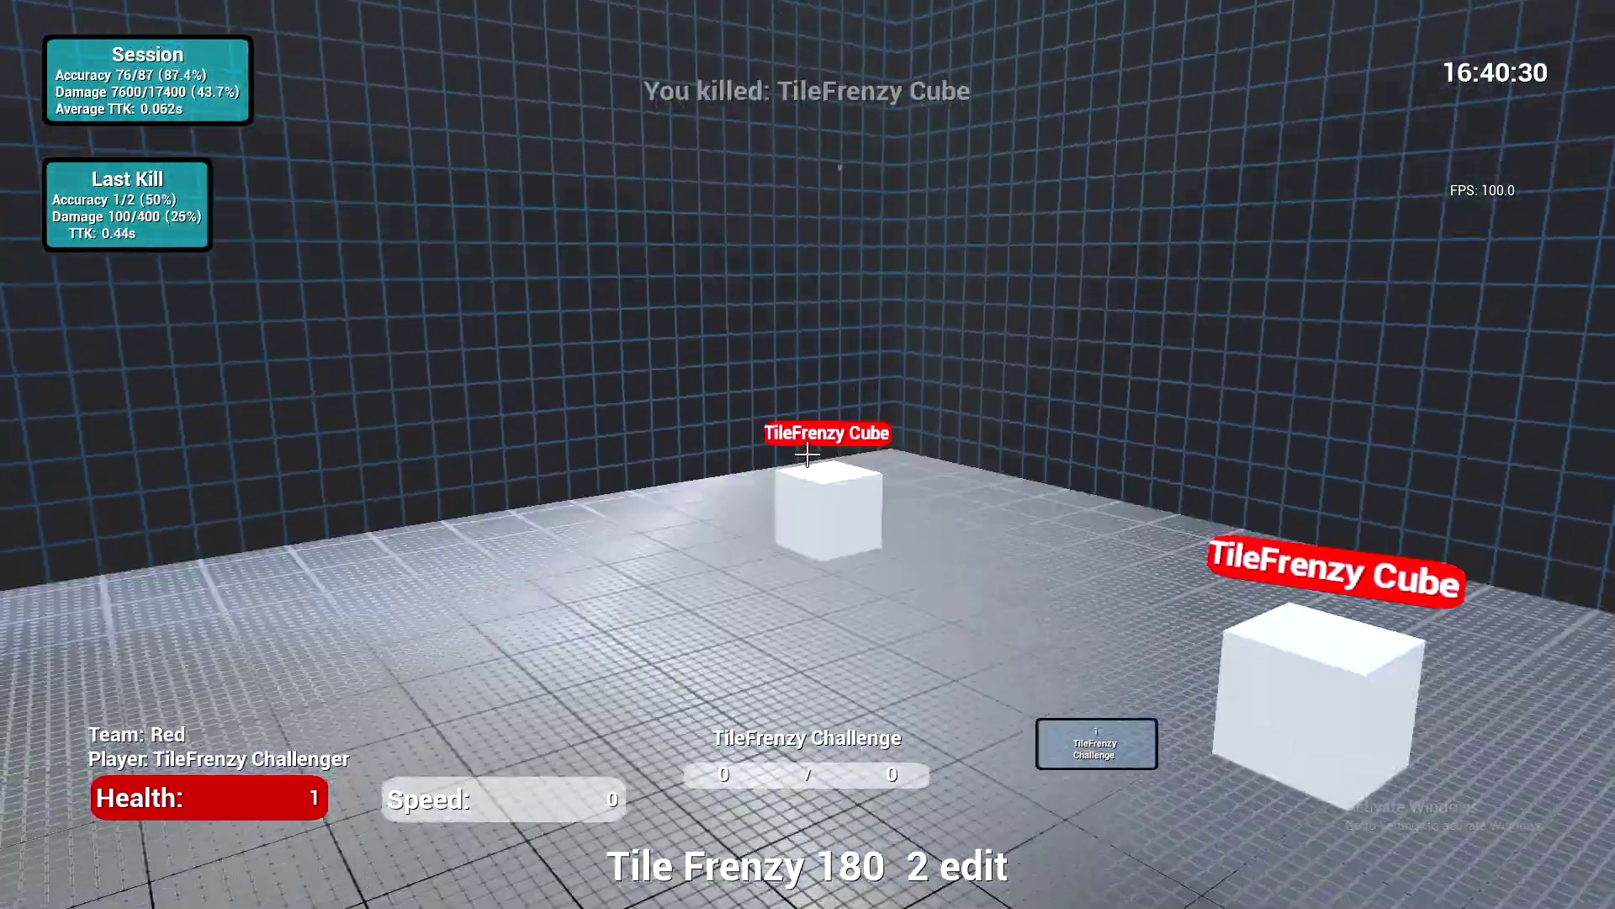
click(808, 455)
click(807, 455)
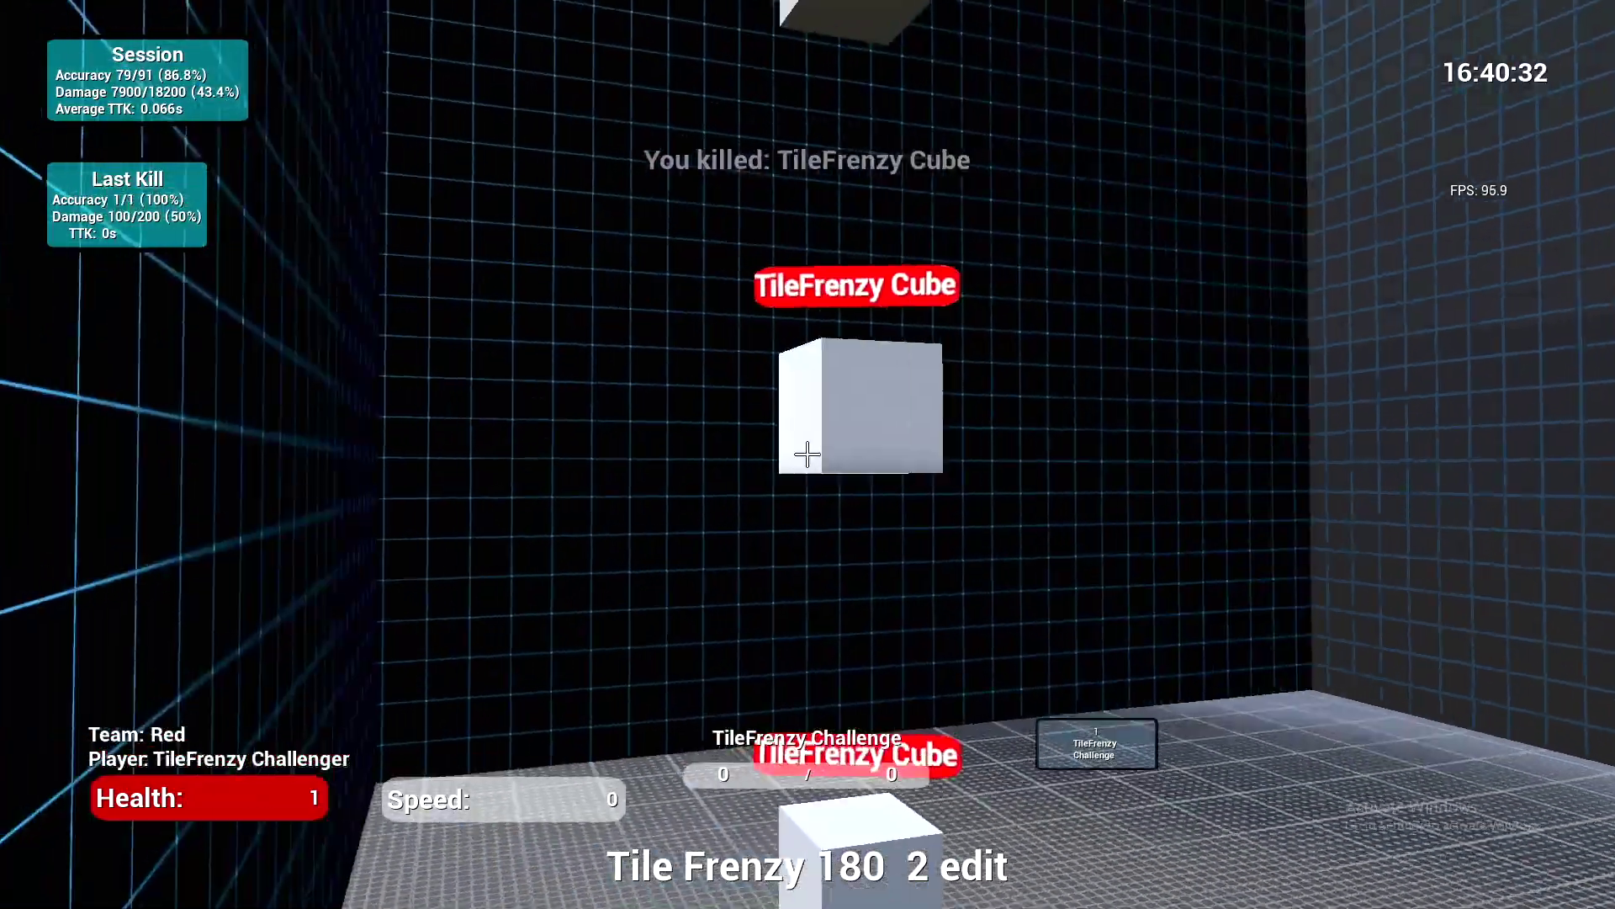
click(808, 454)
click(808, 454)
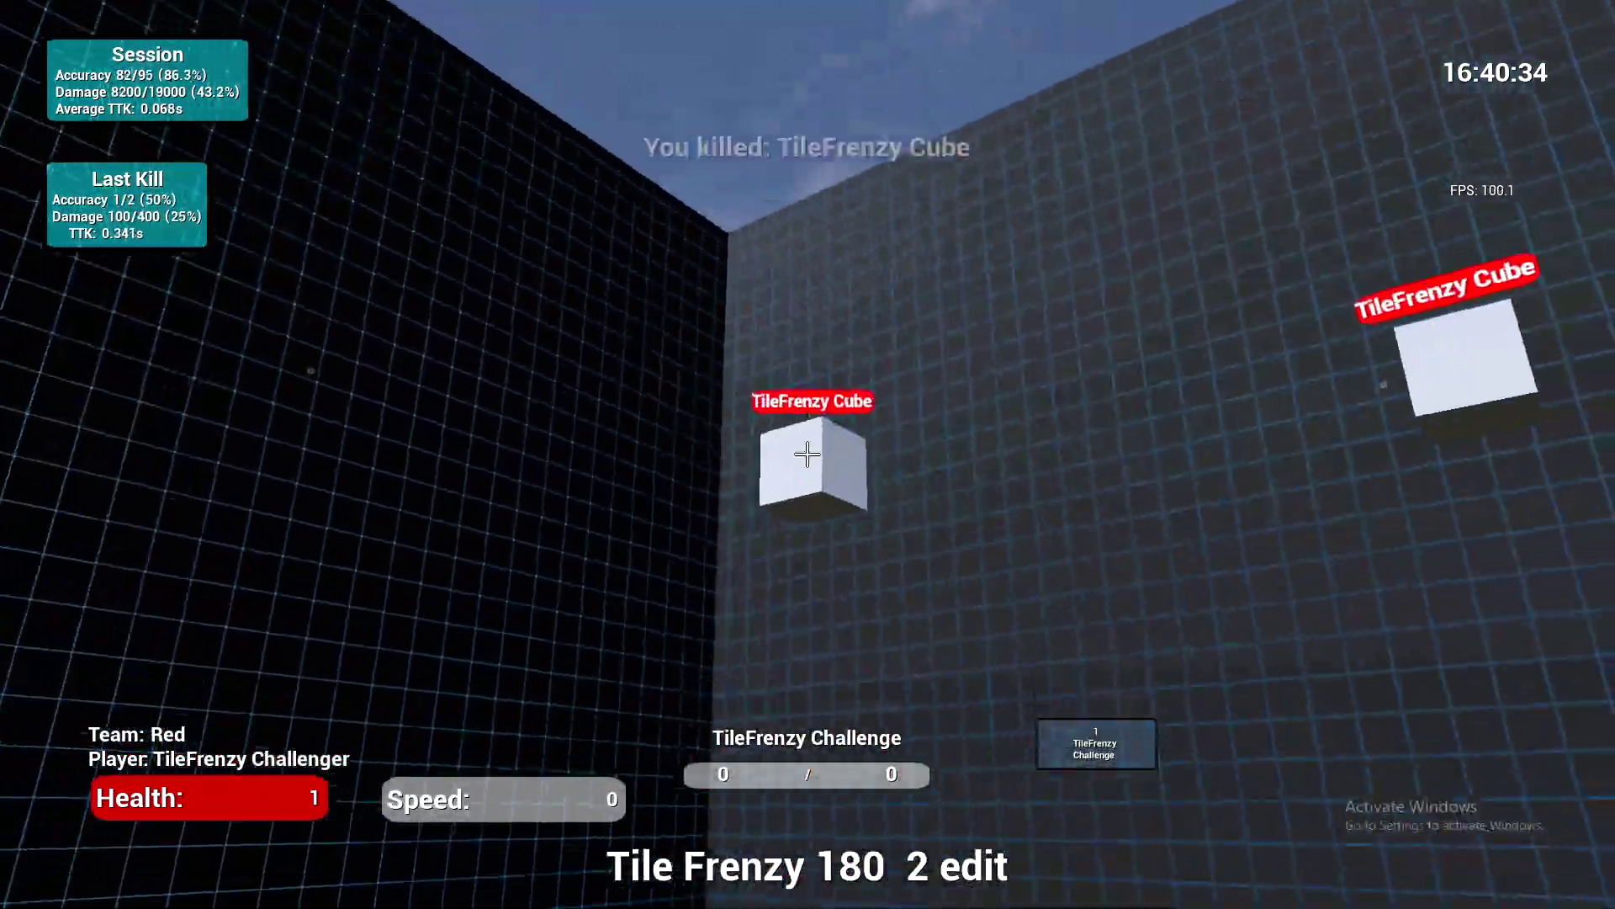
click(808, 455)
click(808, 454)
click(808, 455)
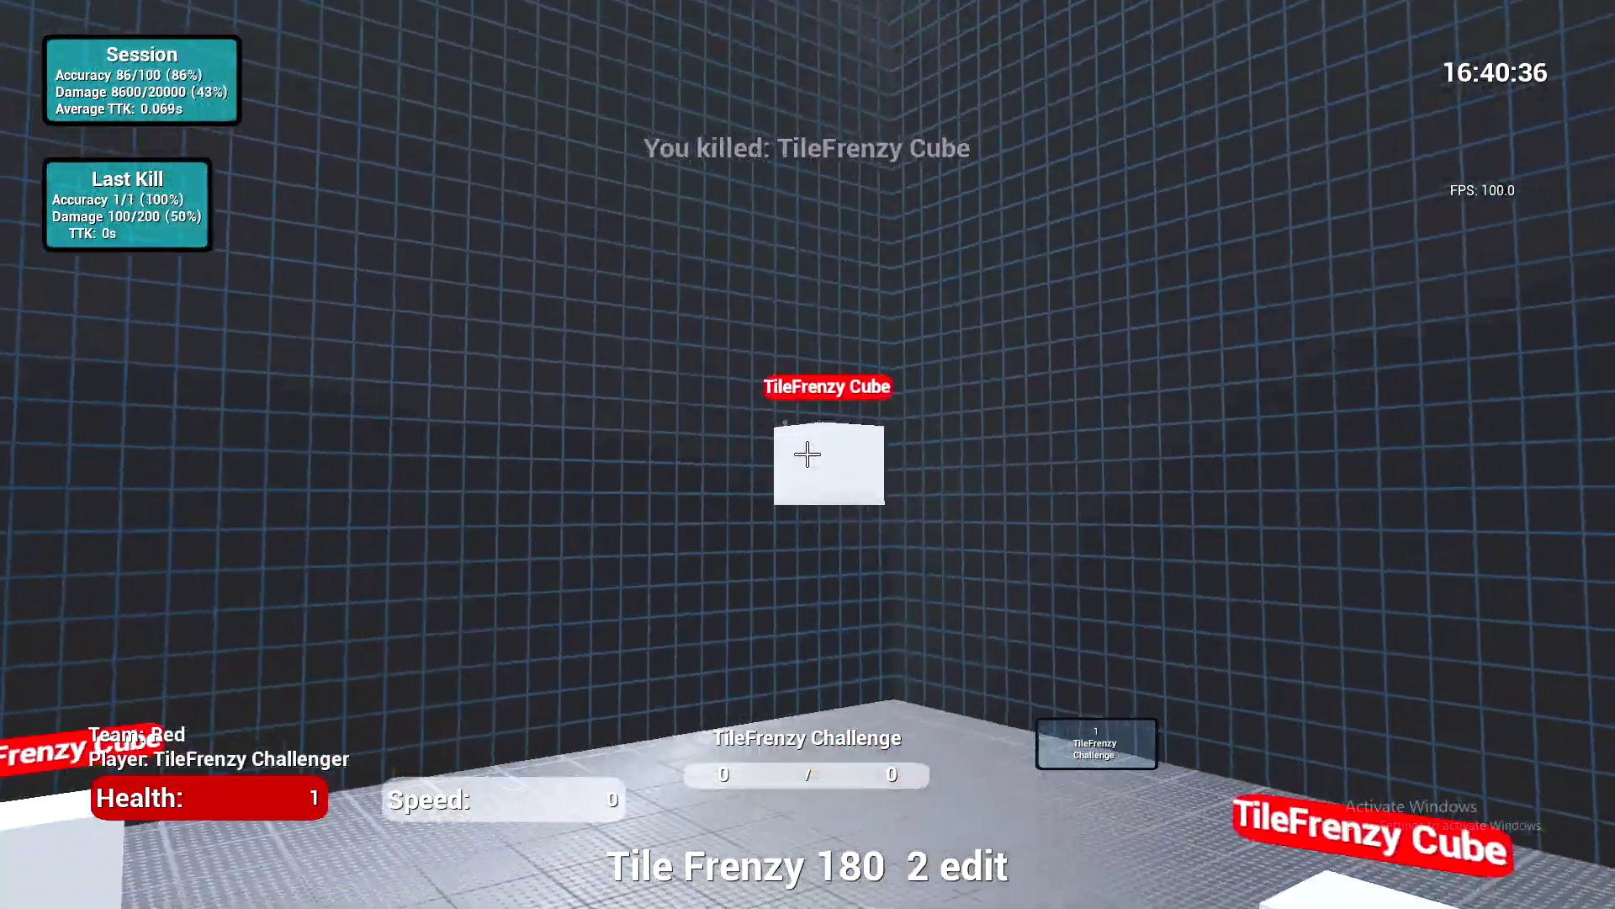
click(808, 455)
click(808, 454)
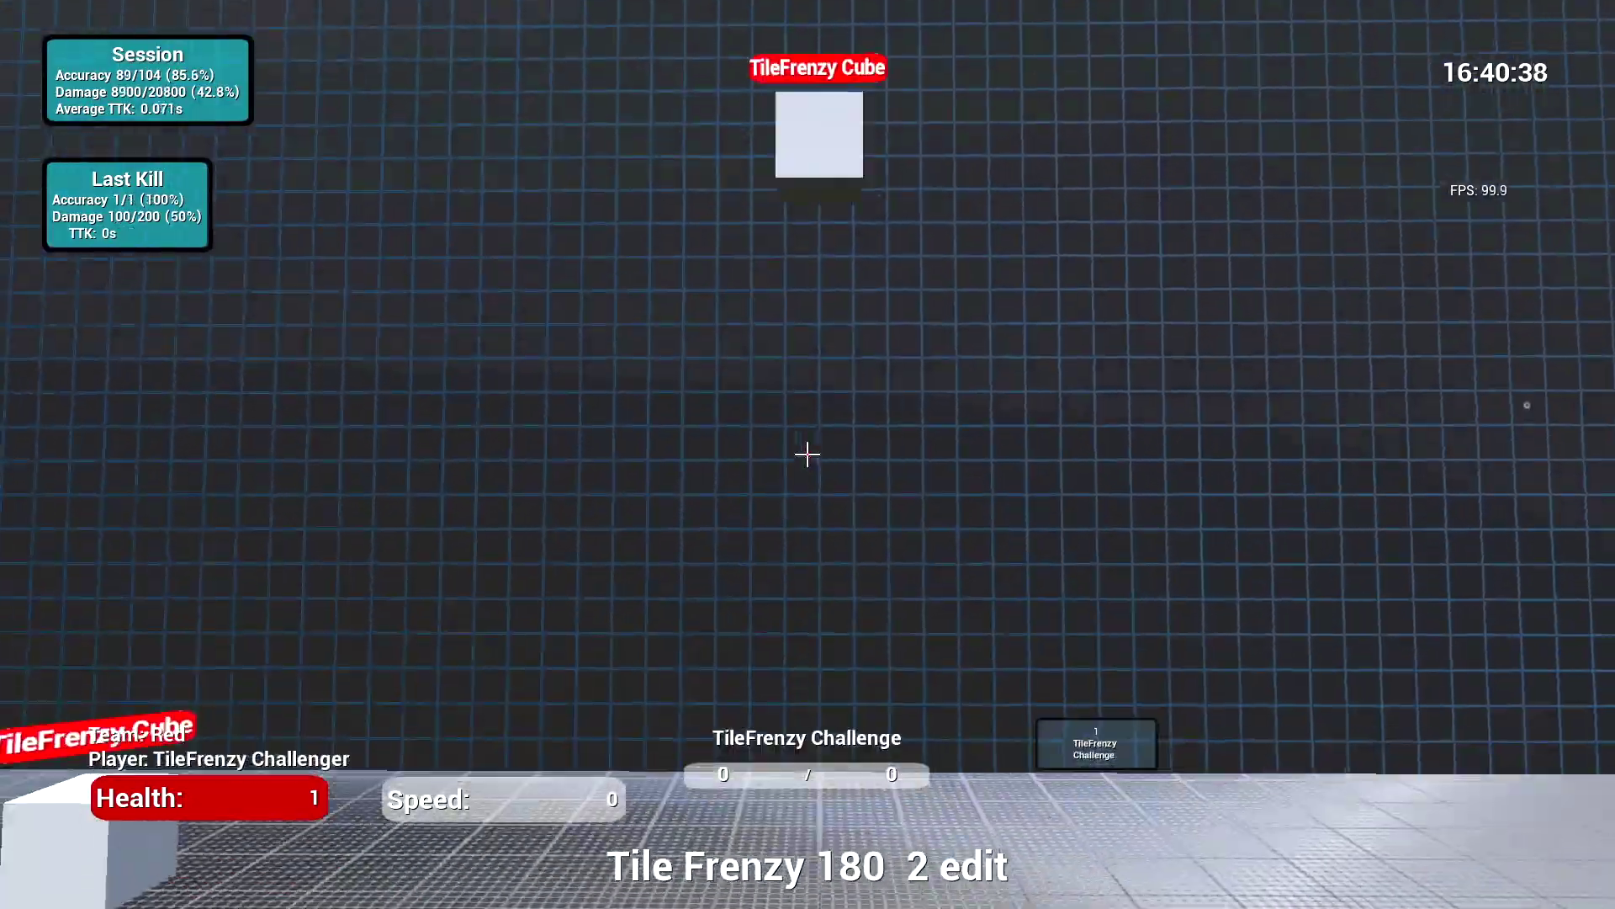
click(808, 454)
click(809, 454)
click(807, 454)
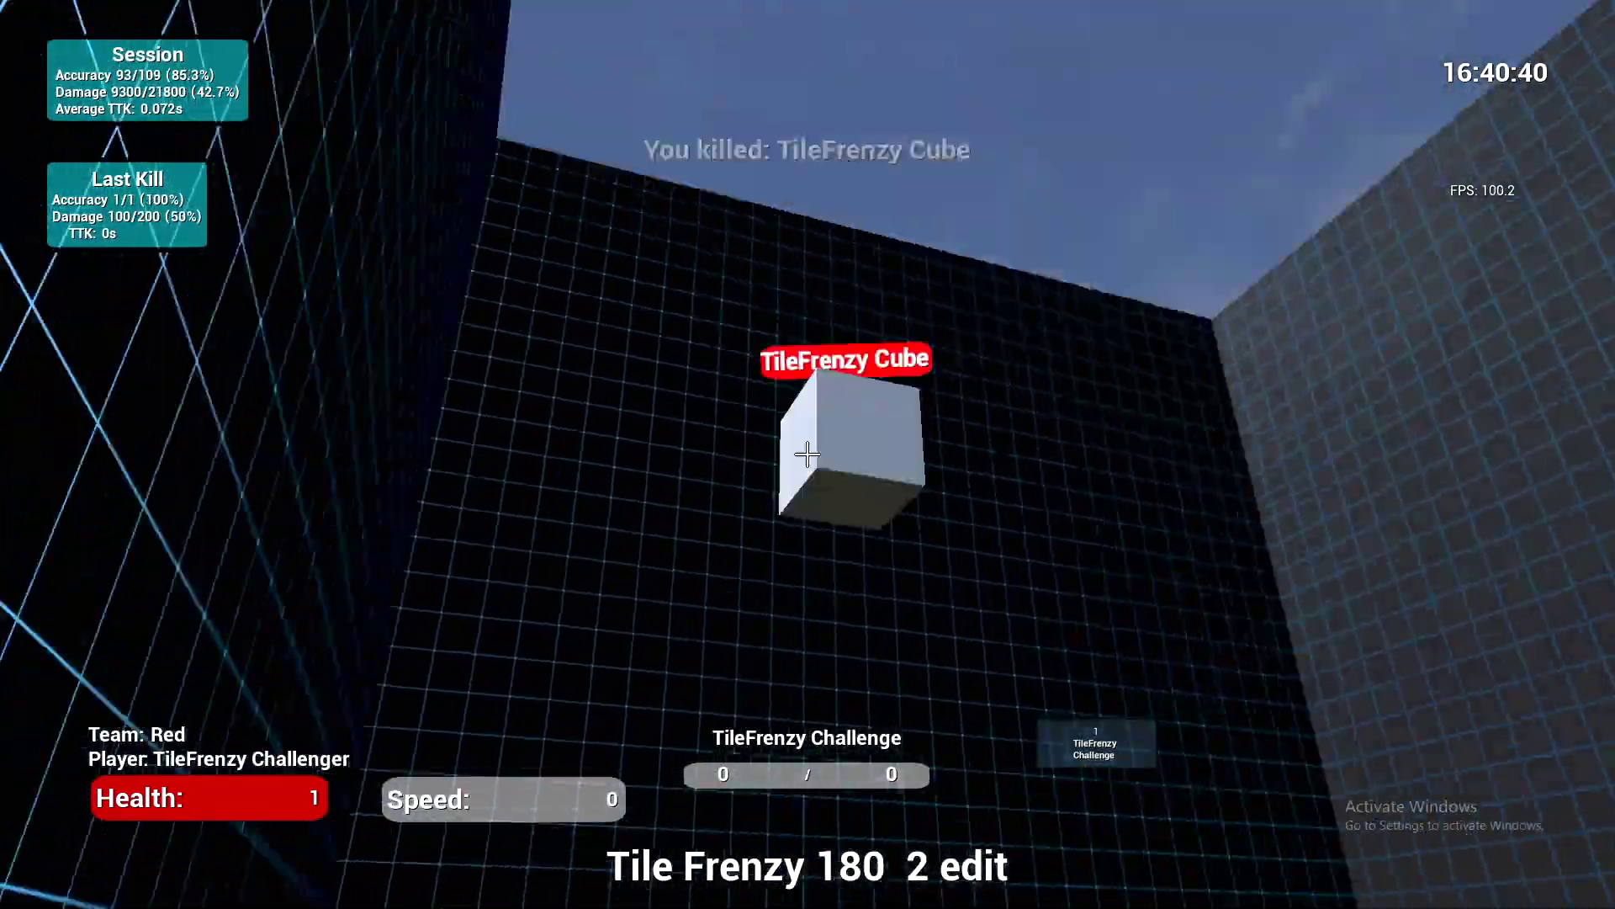
click(808, 455)
click(807, 454)
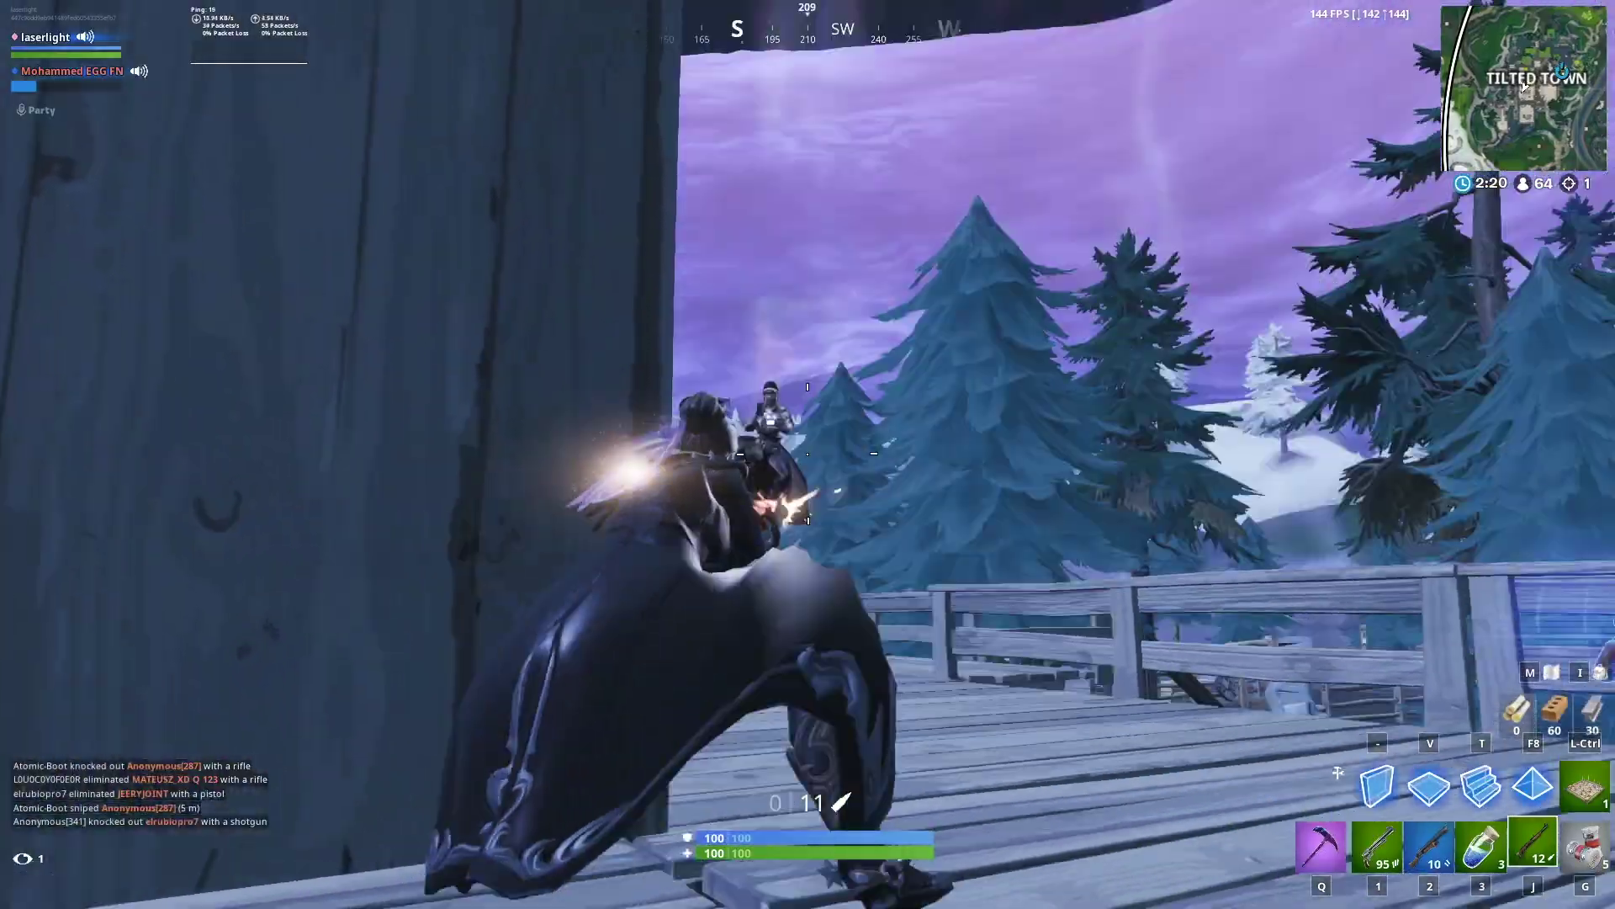
Knock down the opponents on the deck and in the street with shotgun fire
click(808, 454)
key(2)
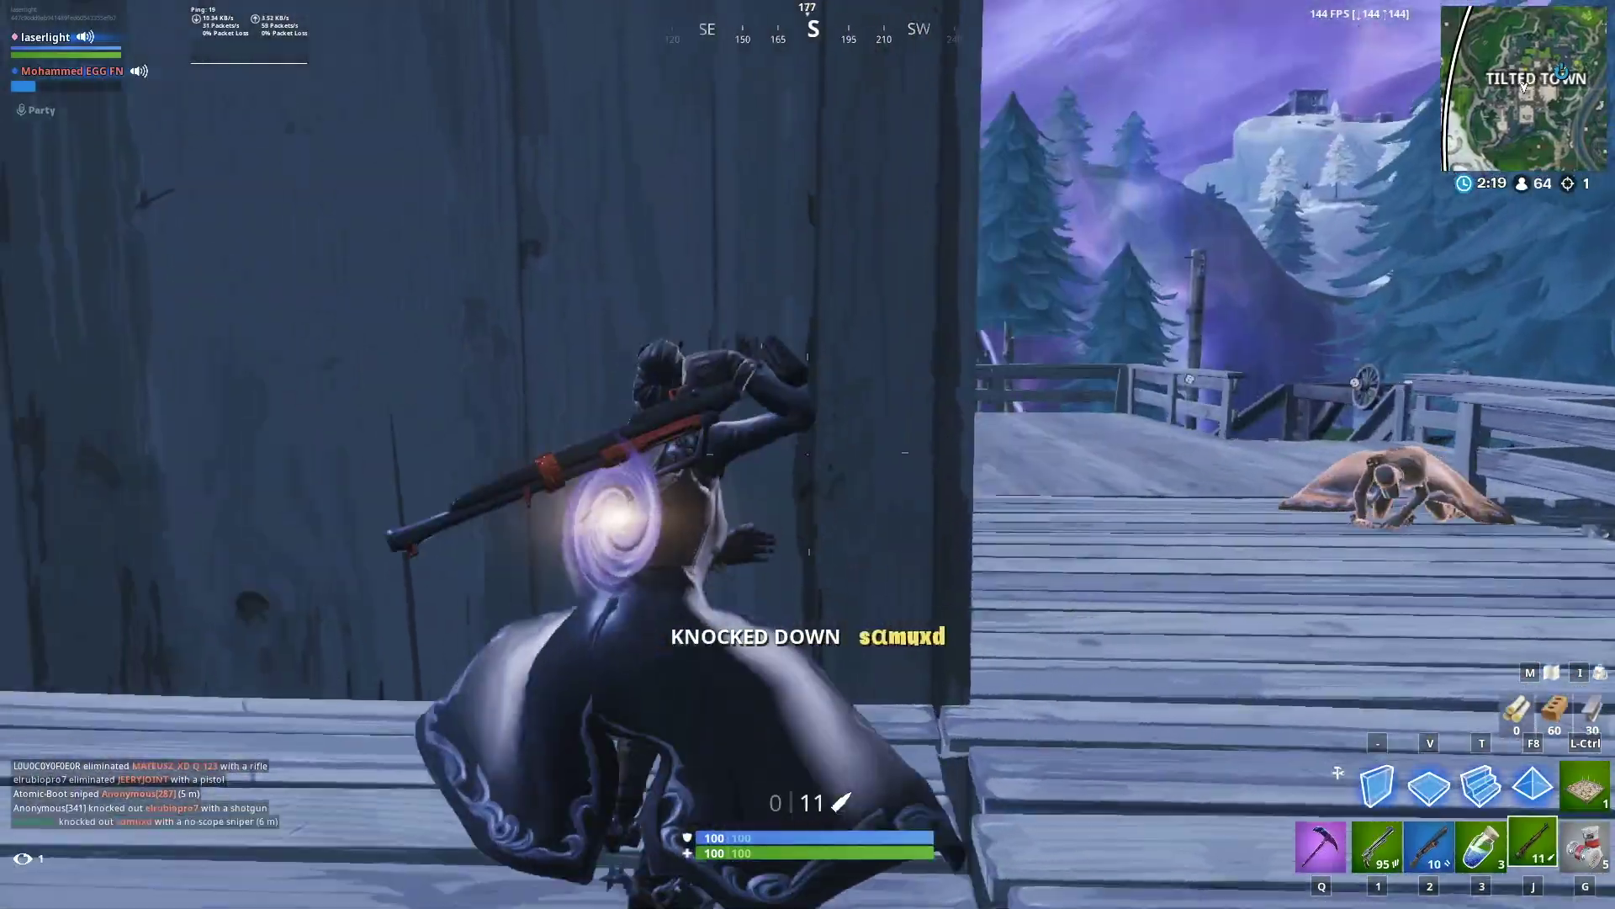
right_click(809, 455)
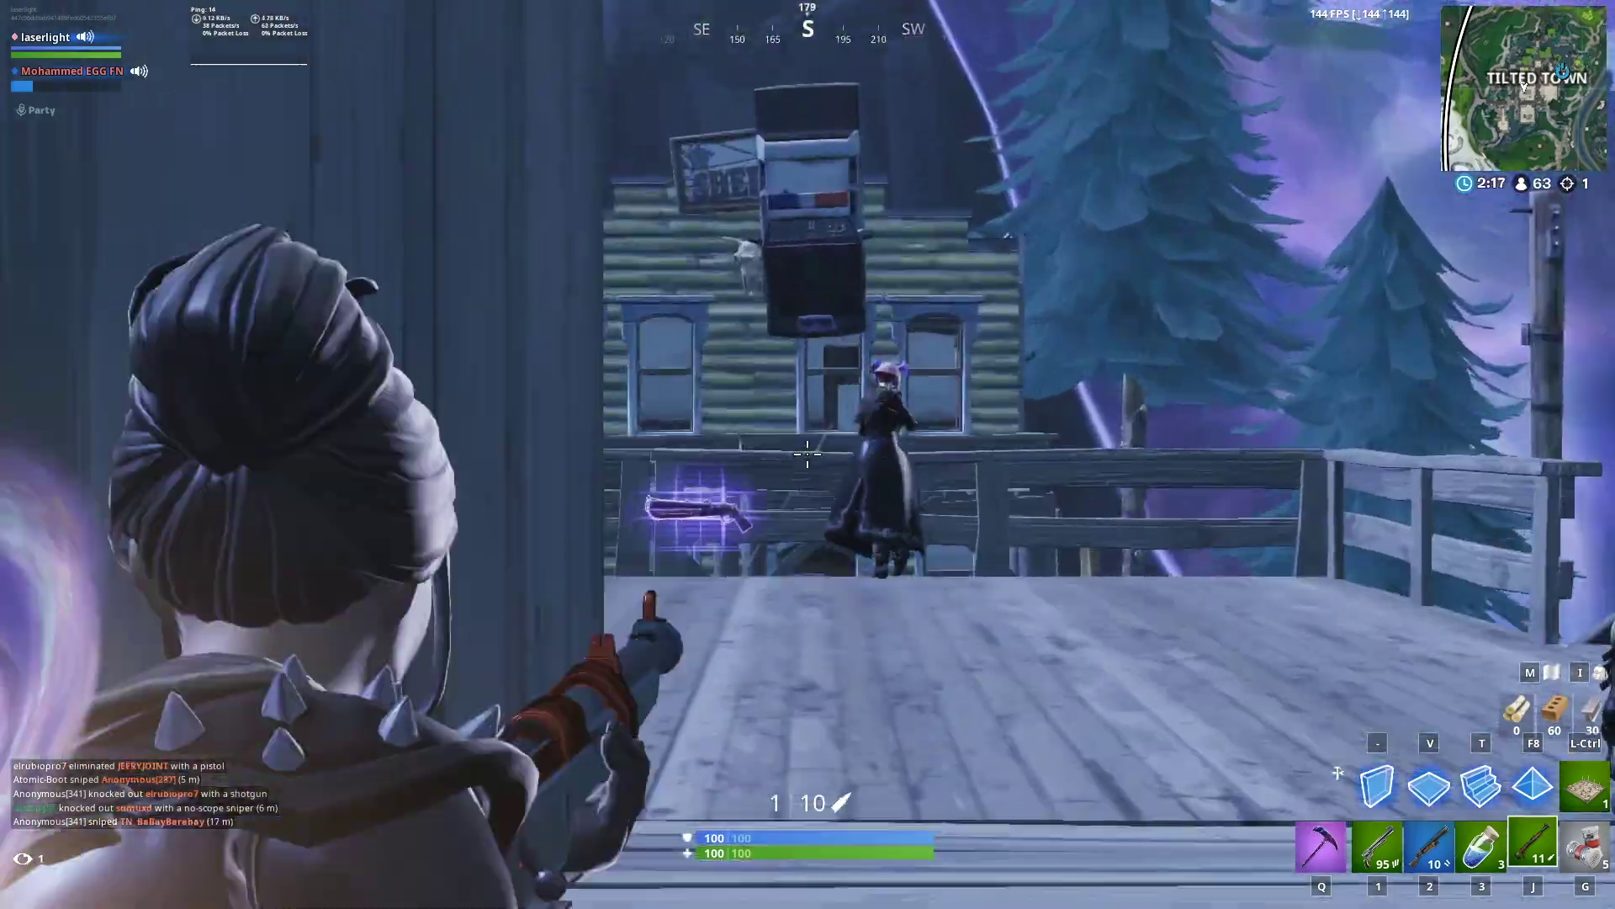
click(808, 455)
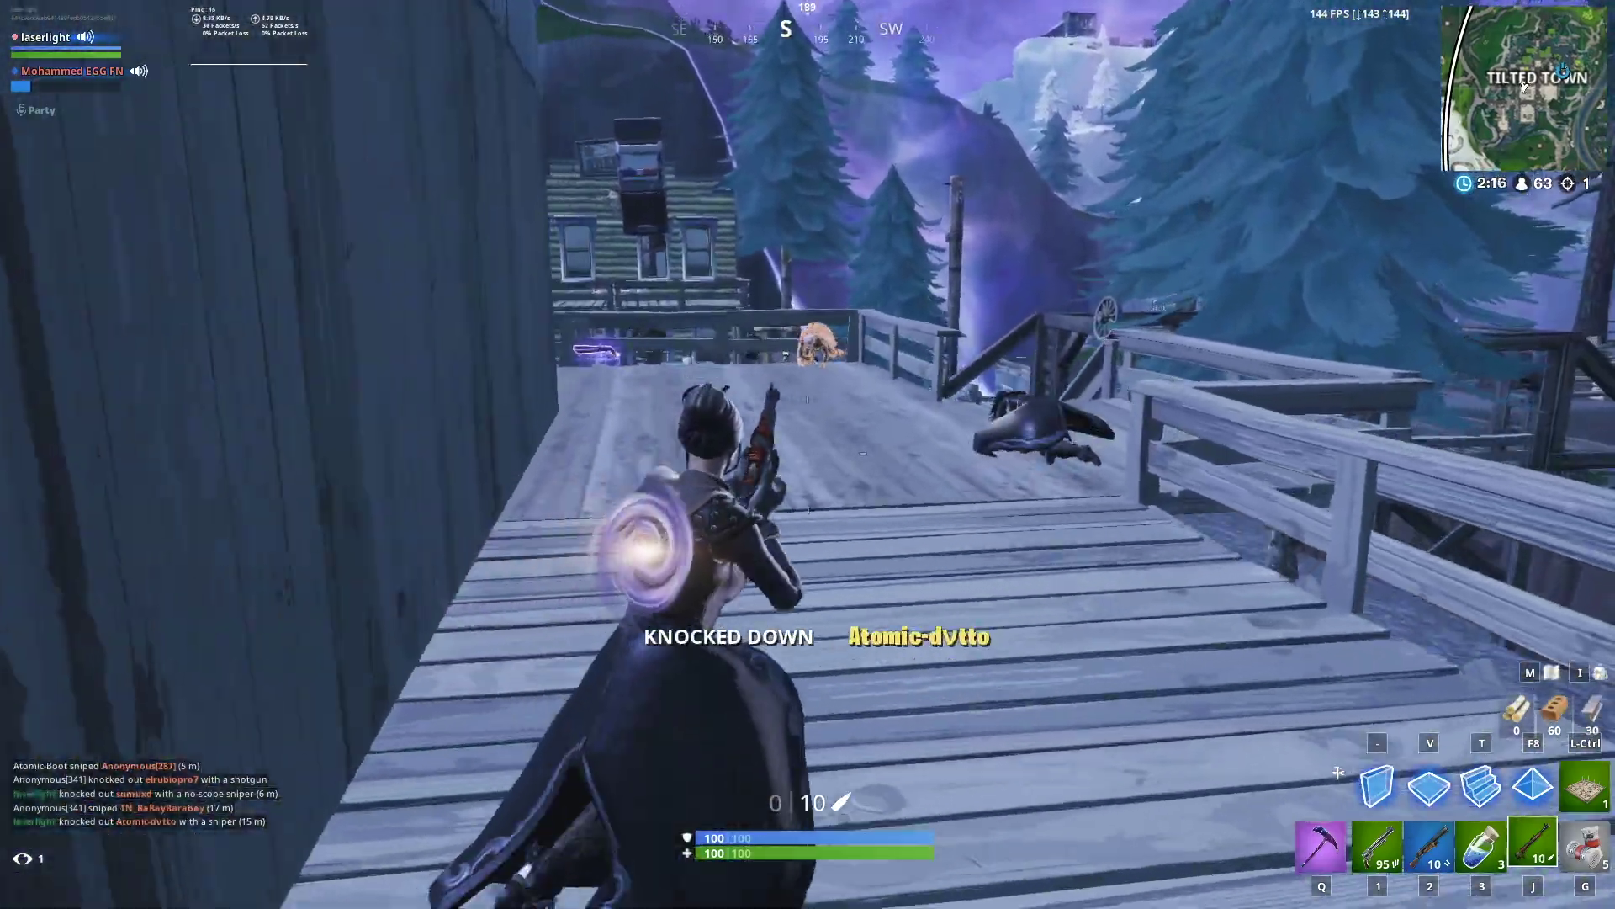
key(w)
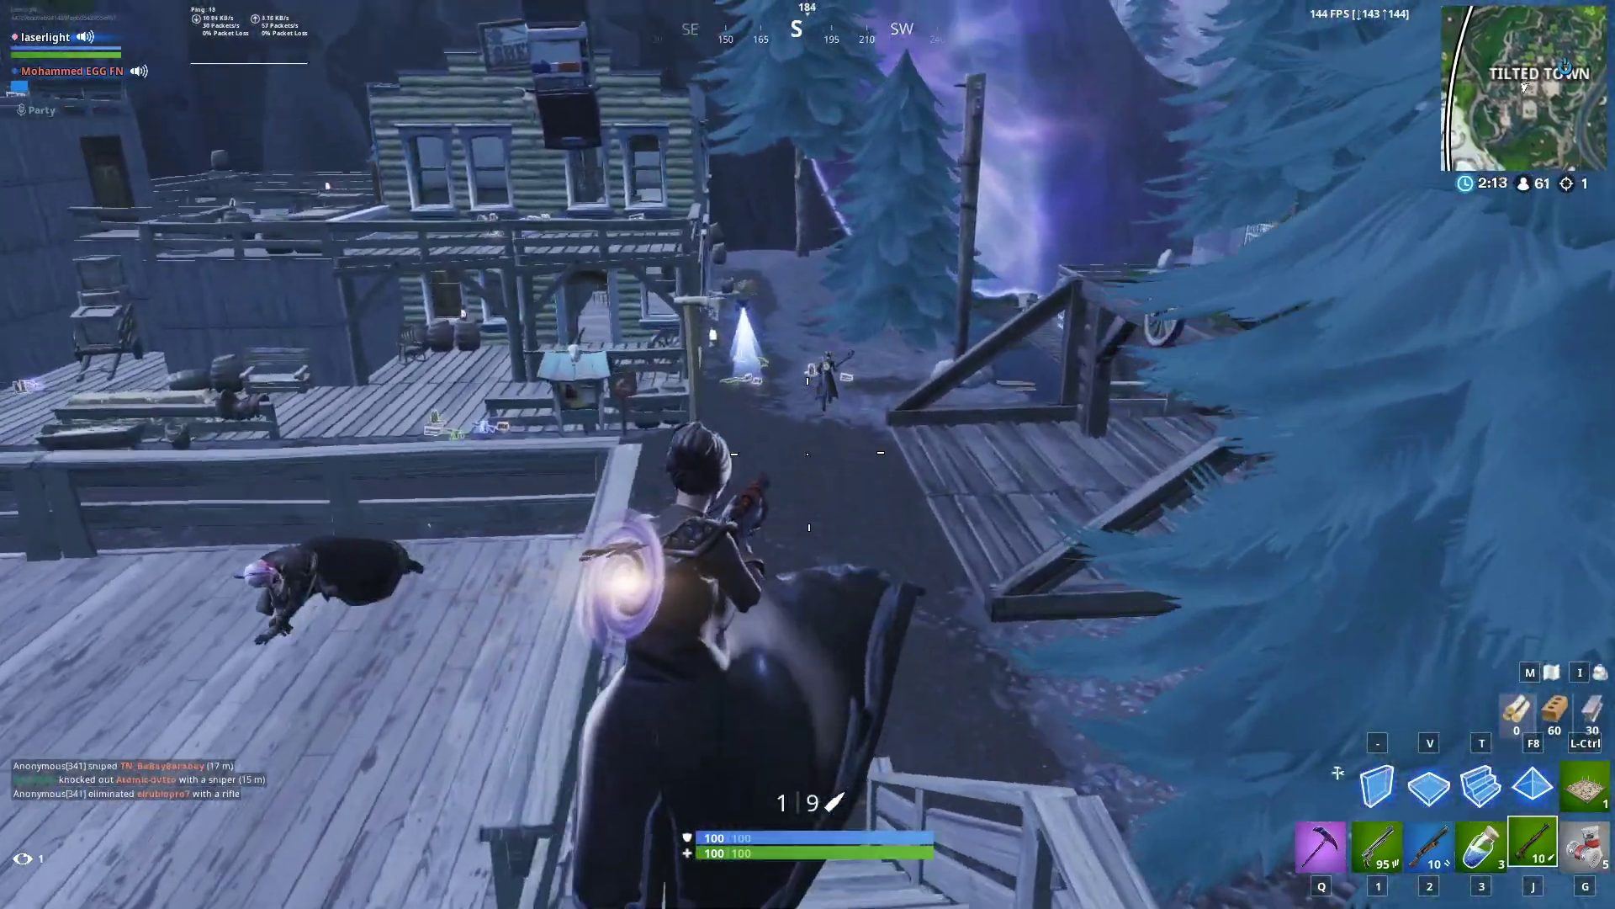
key(w)
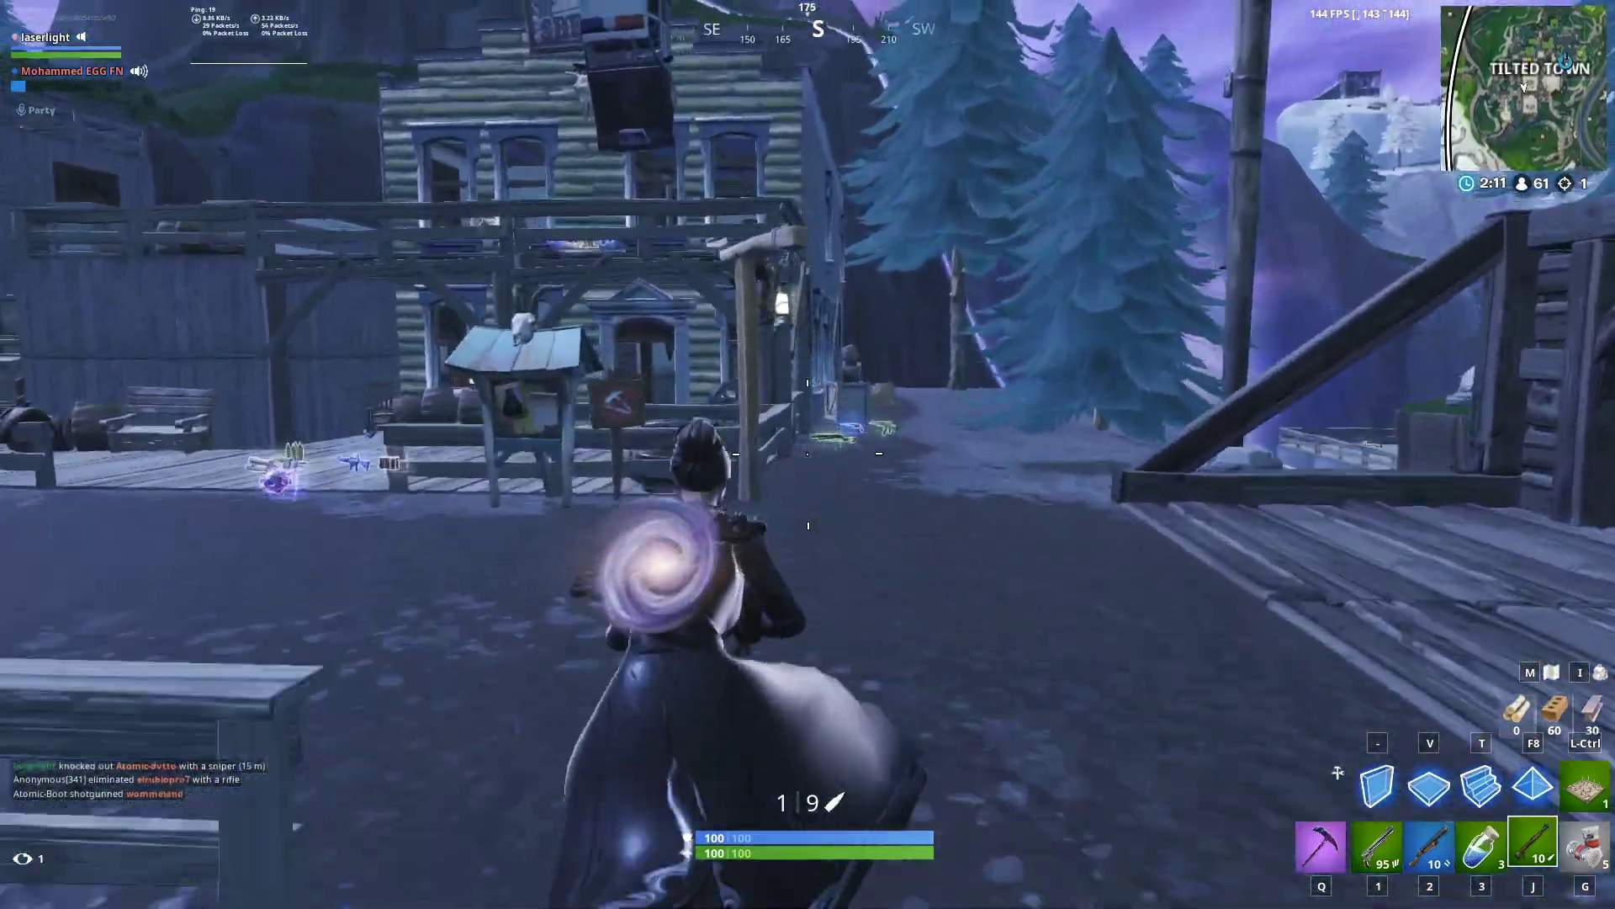
click(808, 454)
Finish off the knocked-down opponent, then head for the dropped Launch Pad loot
key(w)
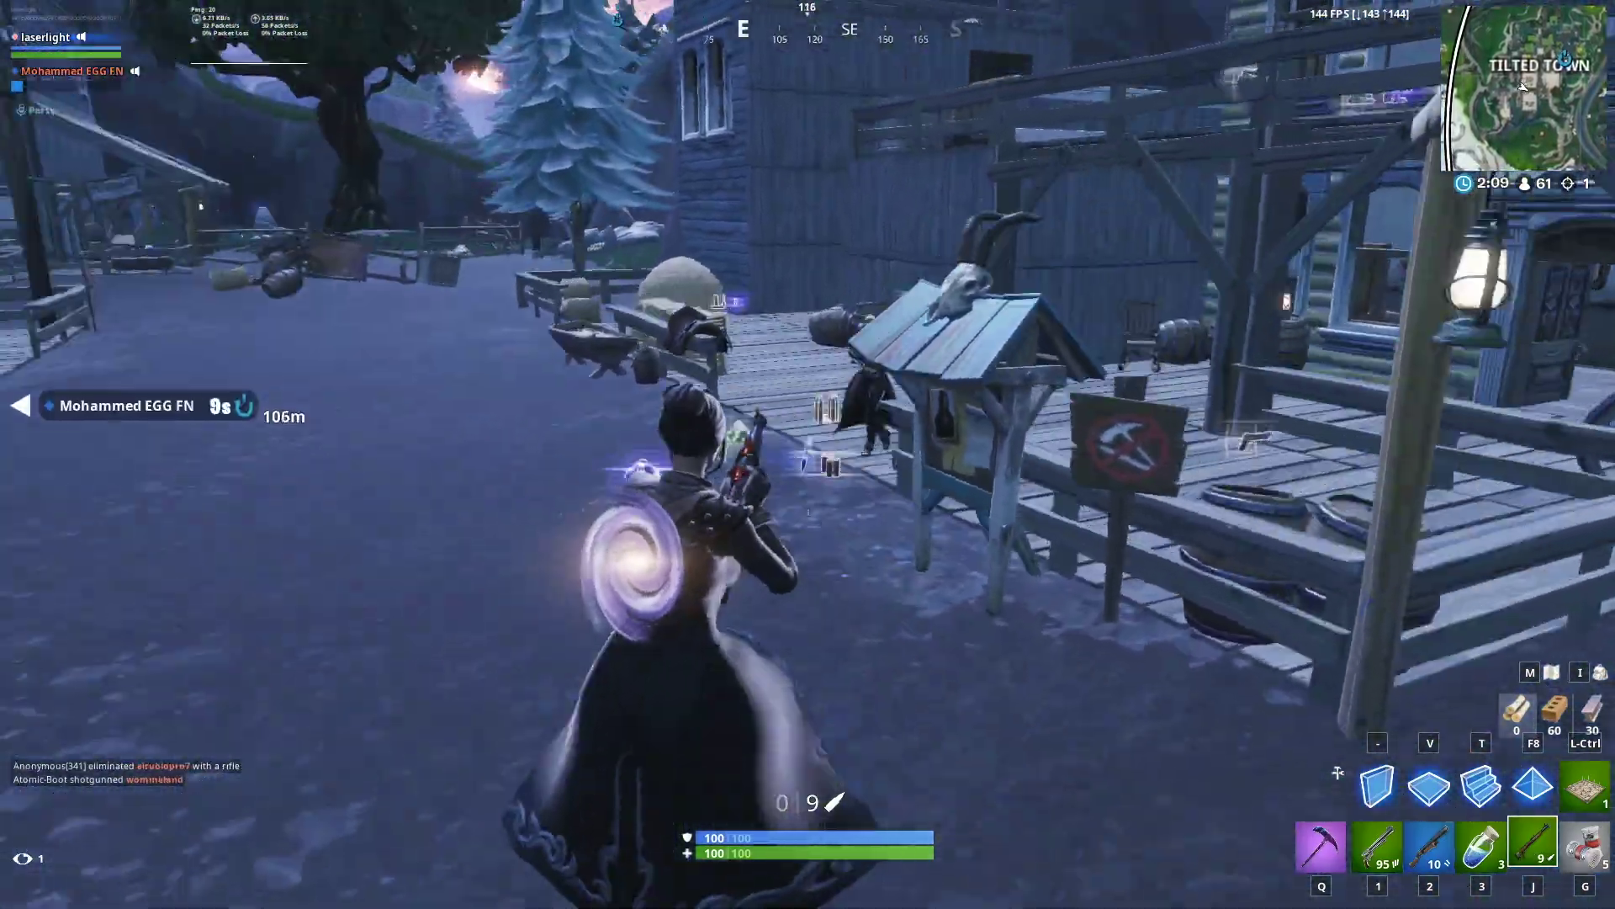
key(q)
key(1)
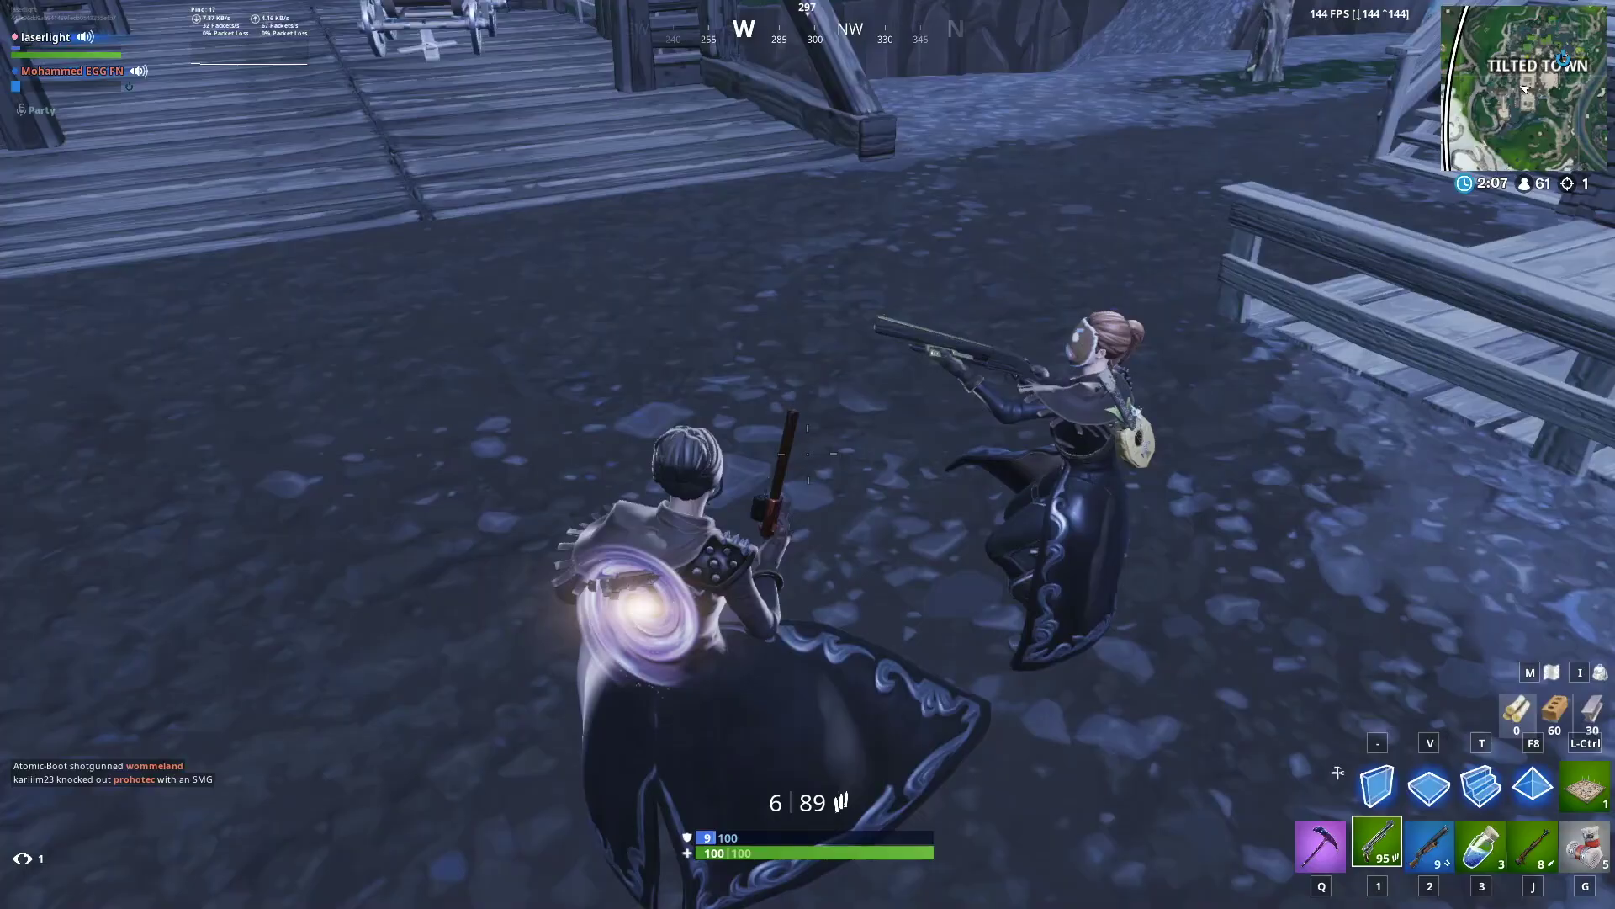
click(808, 454)
click(807, 454)
key(2)
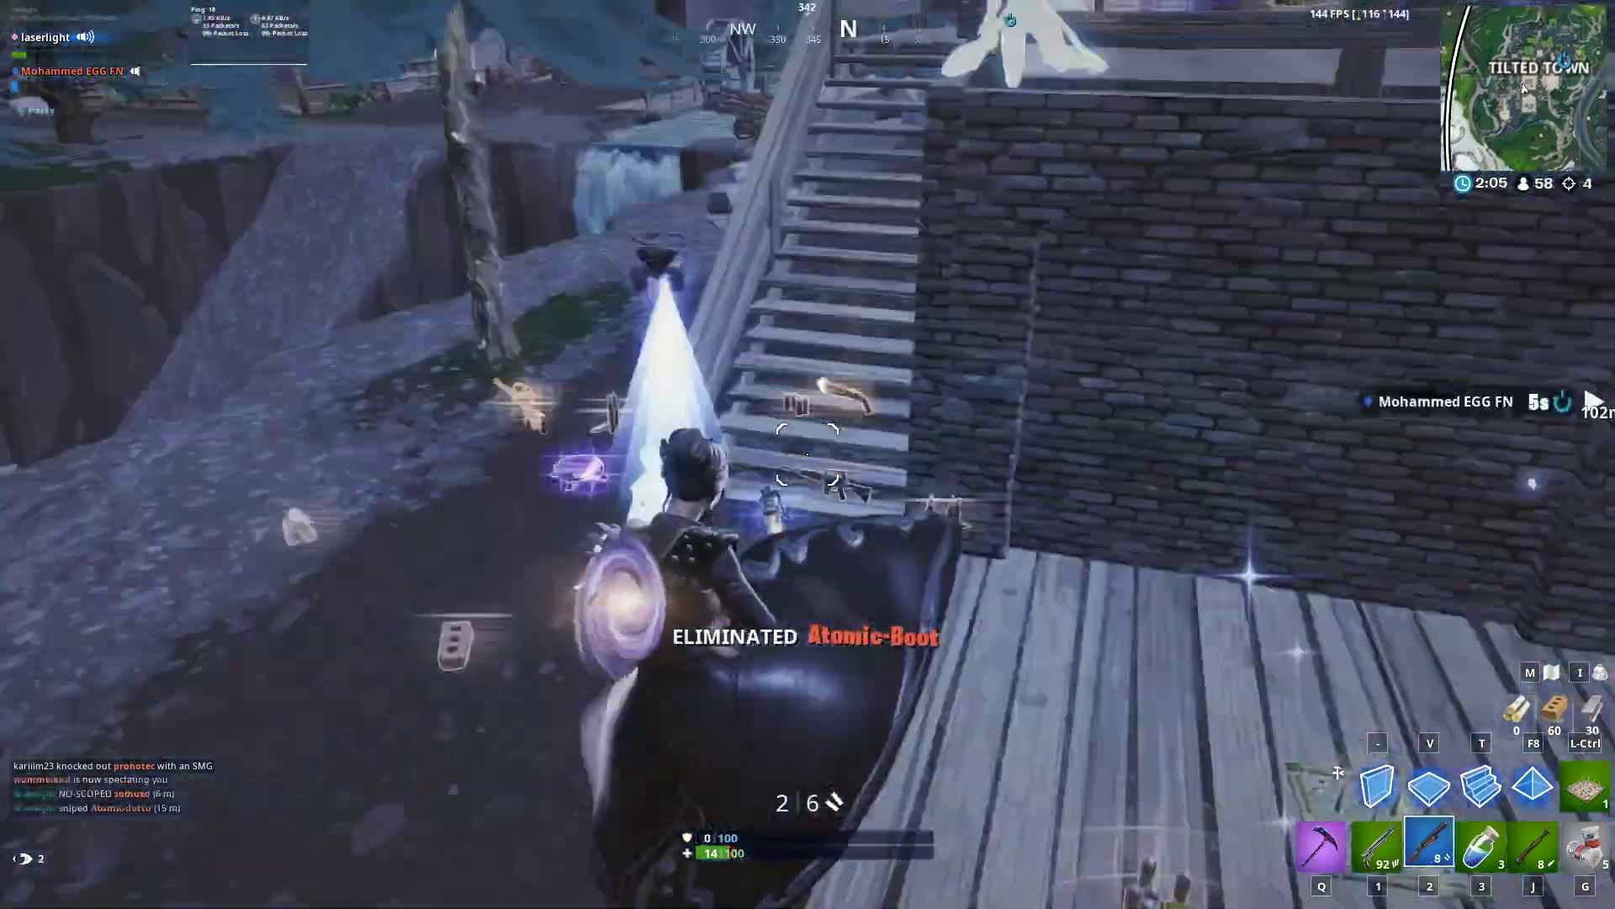
key(q)
key(w)
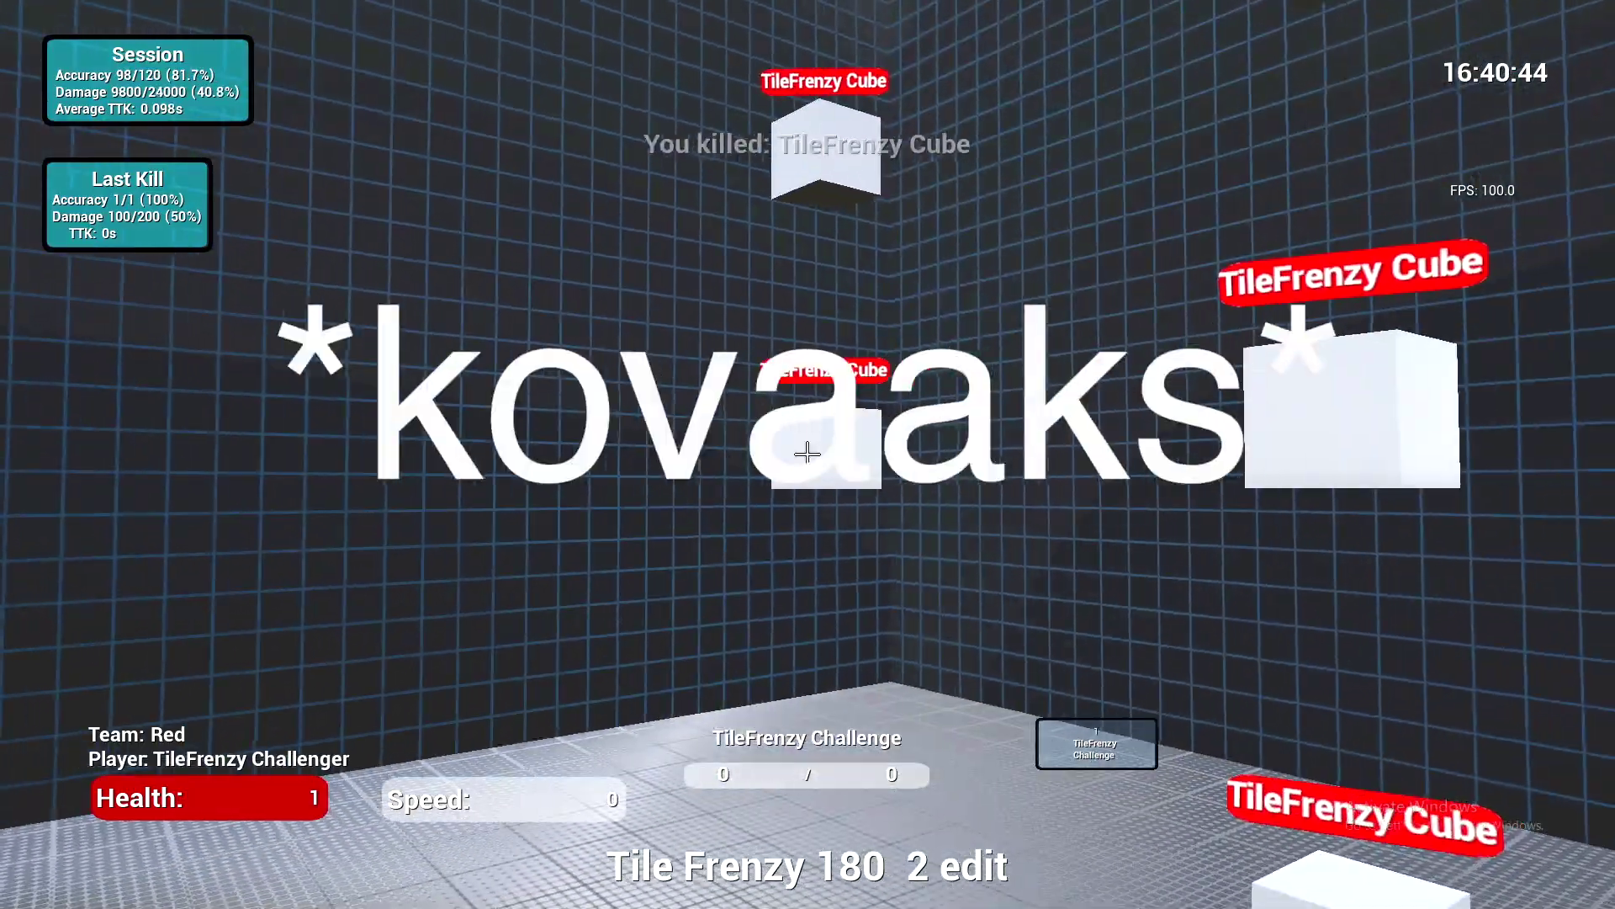
Shoot the TileFrenzy Cubes spawning on the floor and walls in the first stretch of the run
click(809, 455)
click(807, 454)
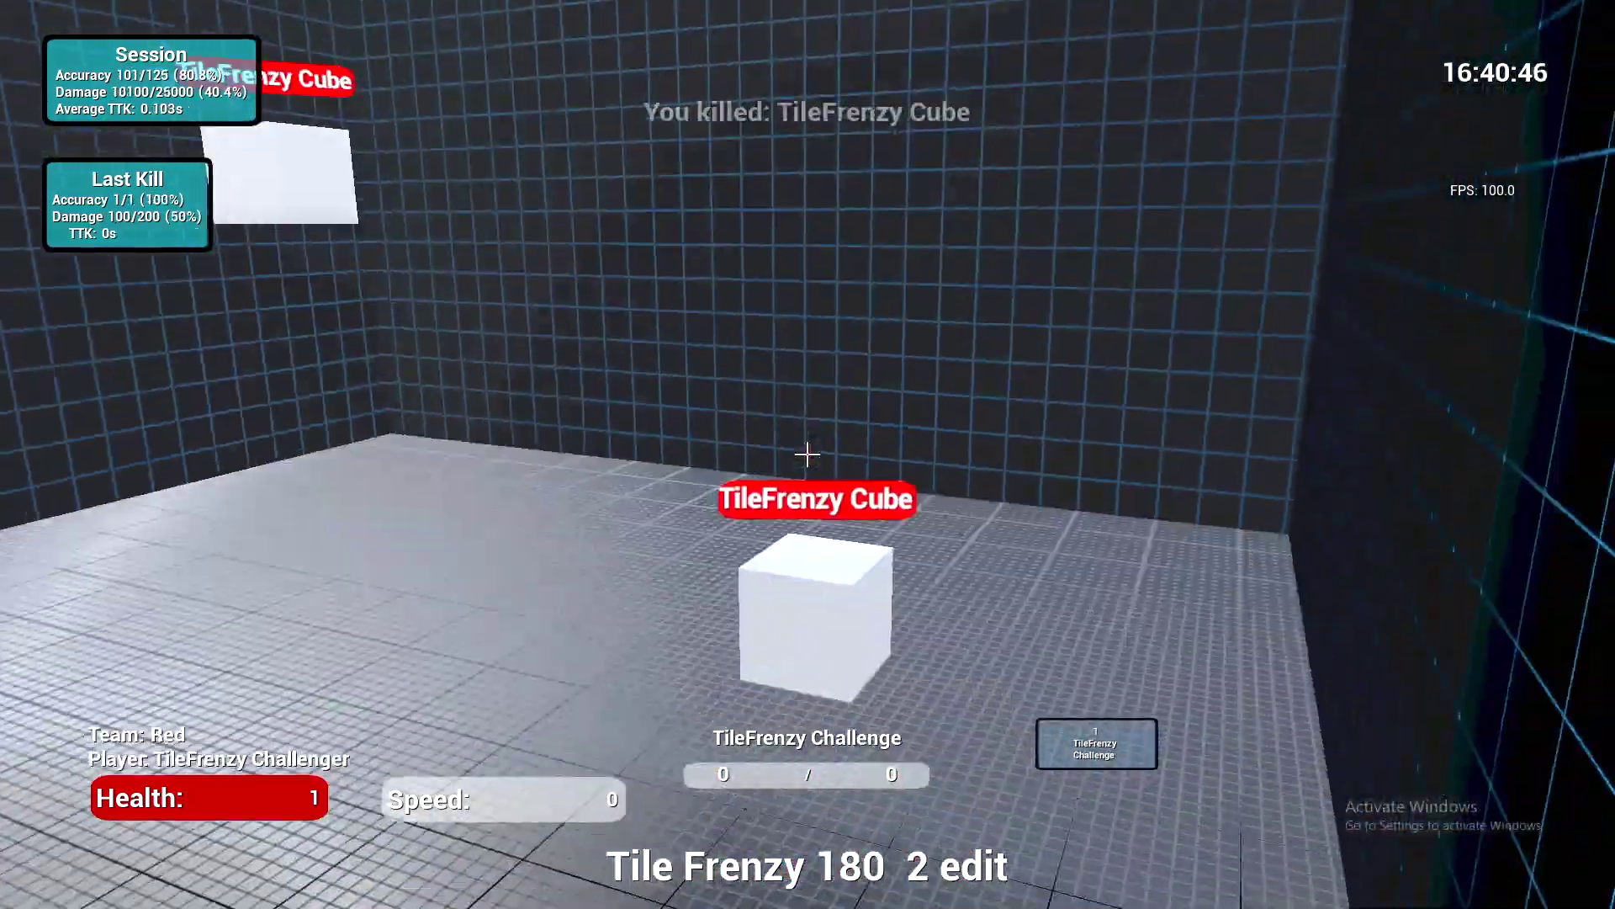
click(808, 454)
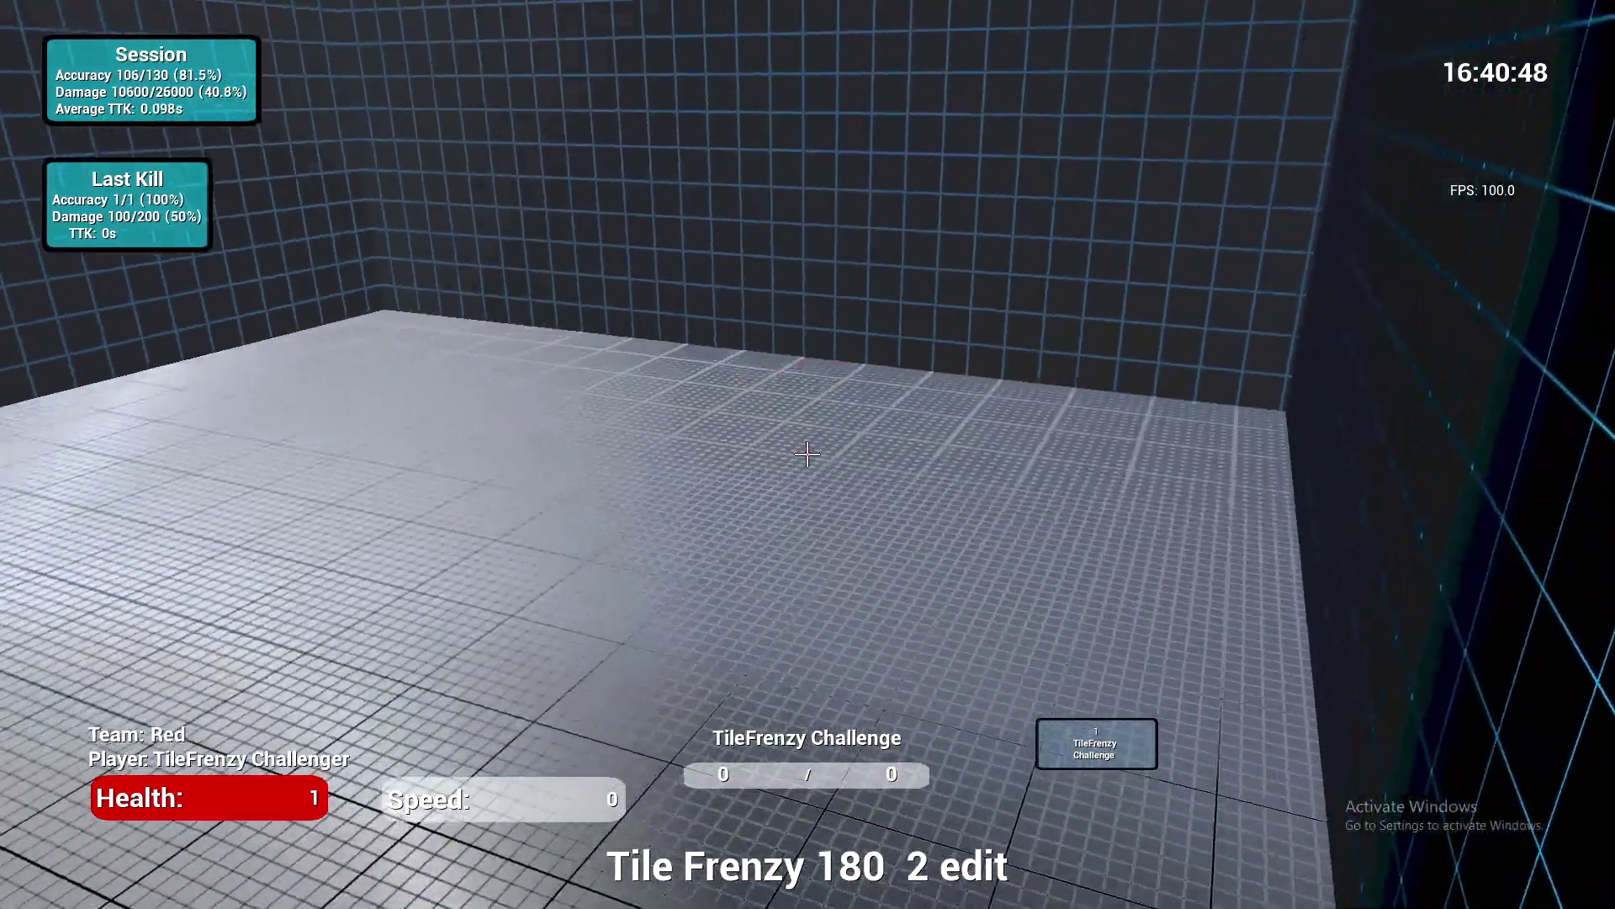
click(808, 454)
click(809, 455)
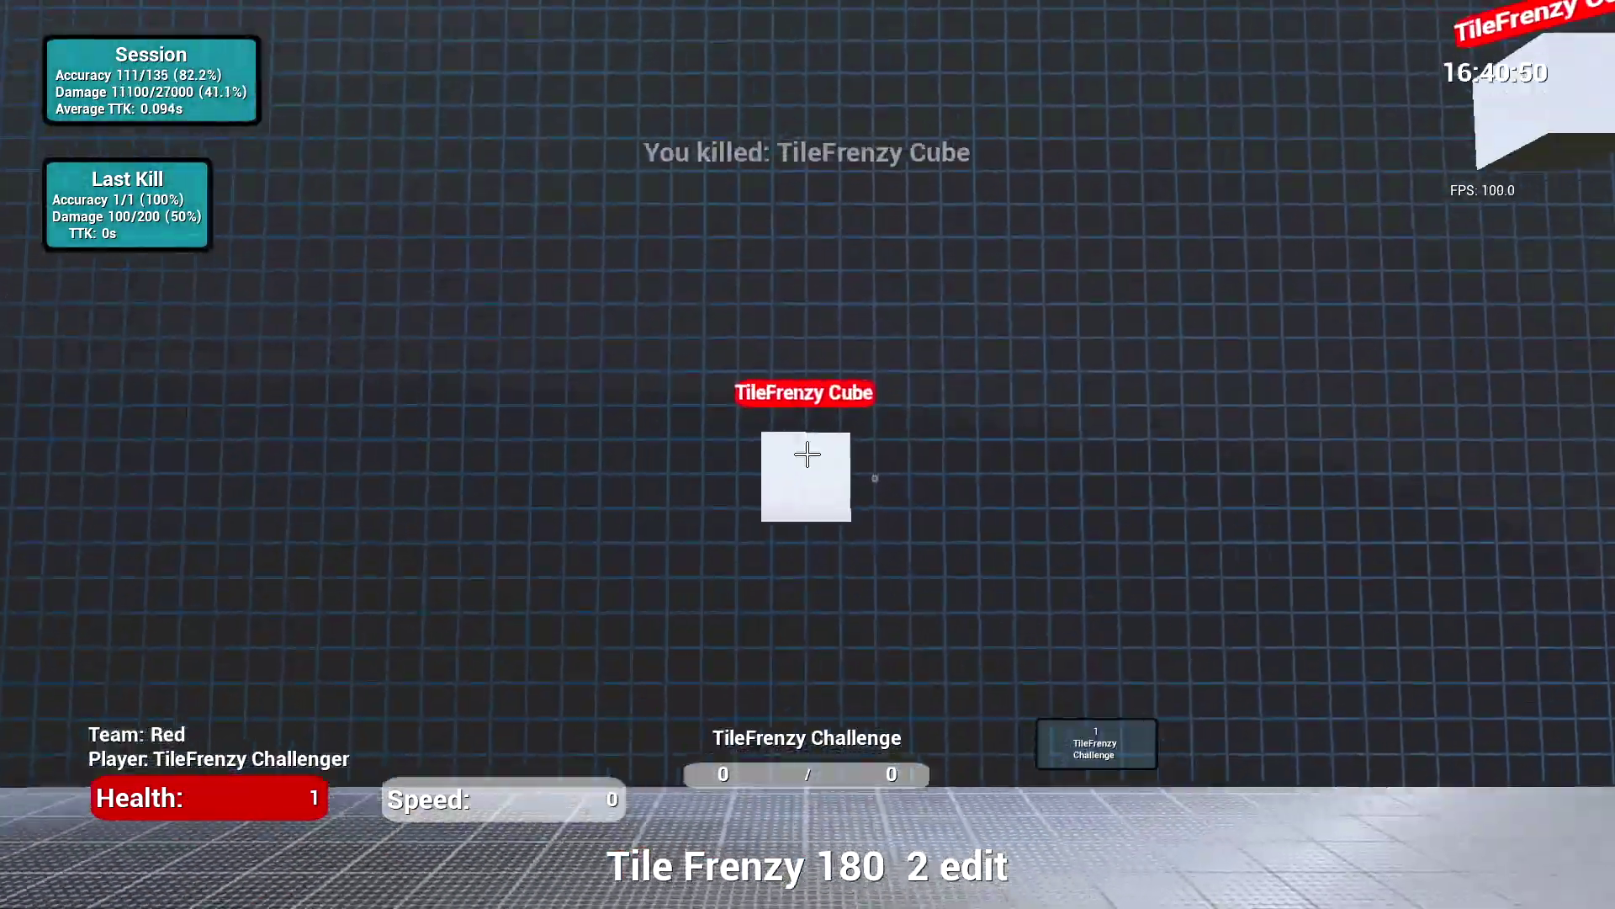
click(808, 455)
click(808, 454)
click(808, 454)
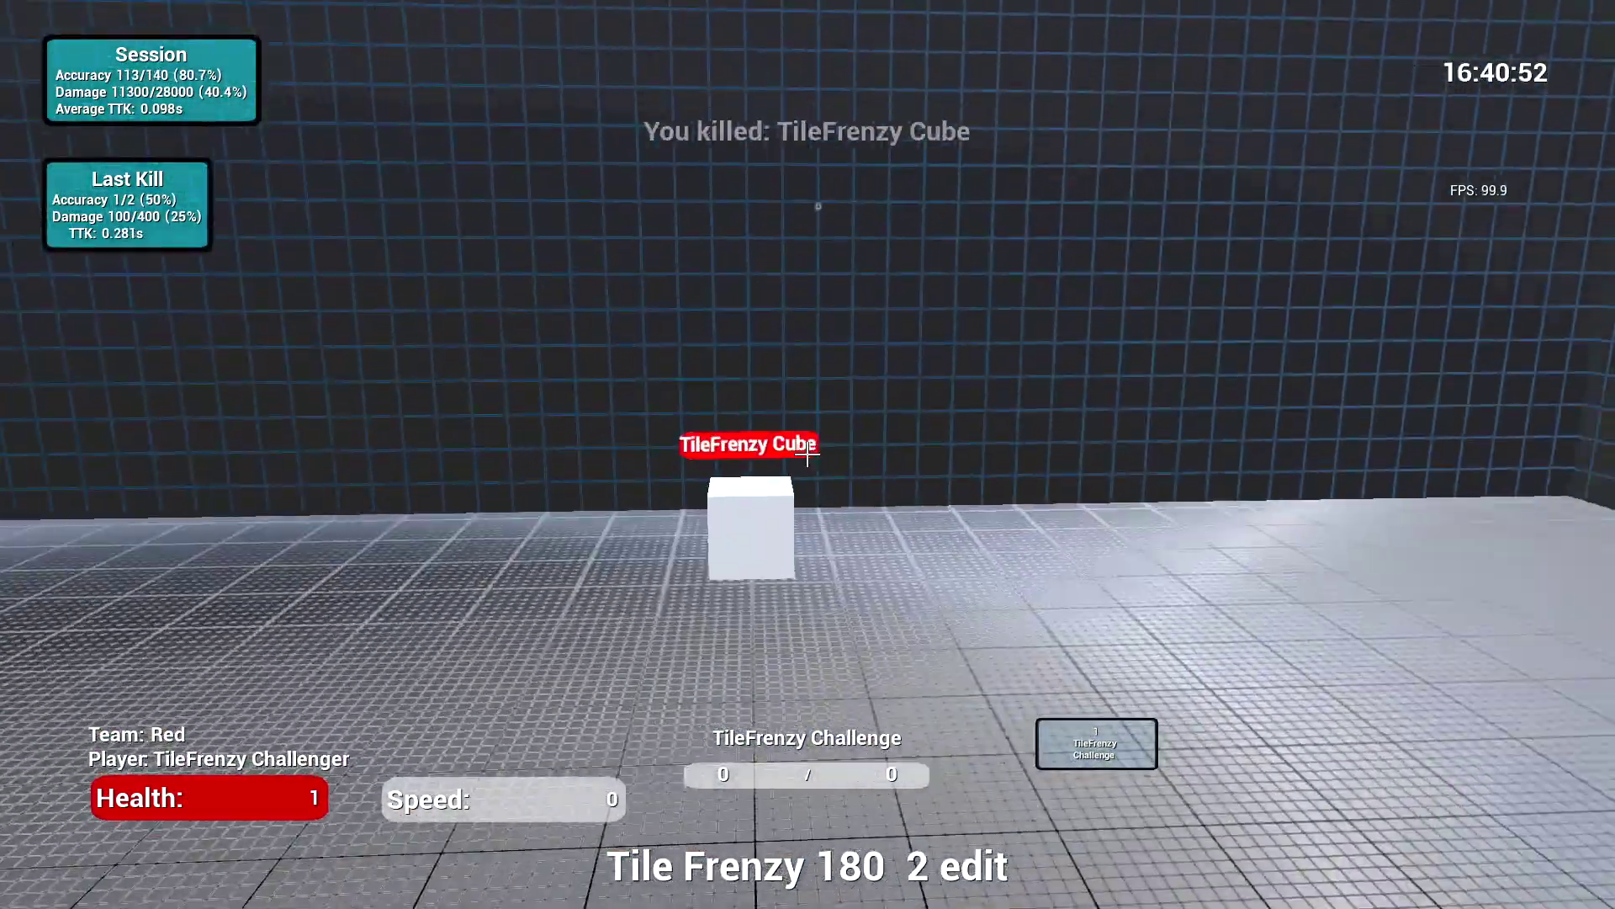
click(808, 455)
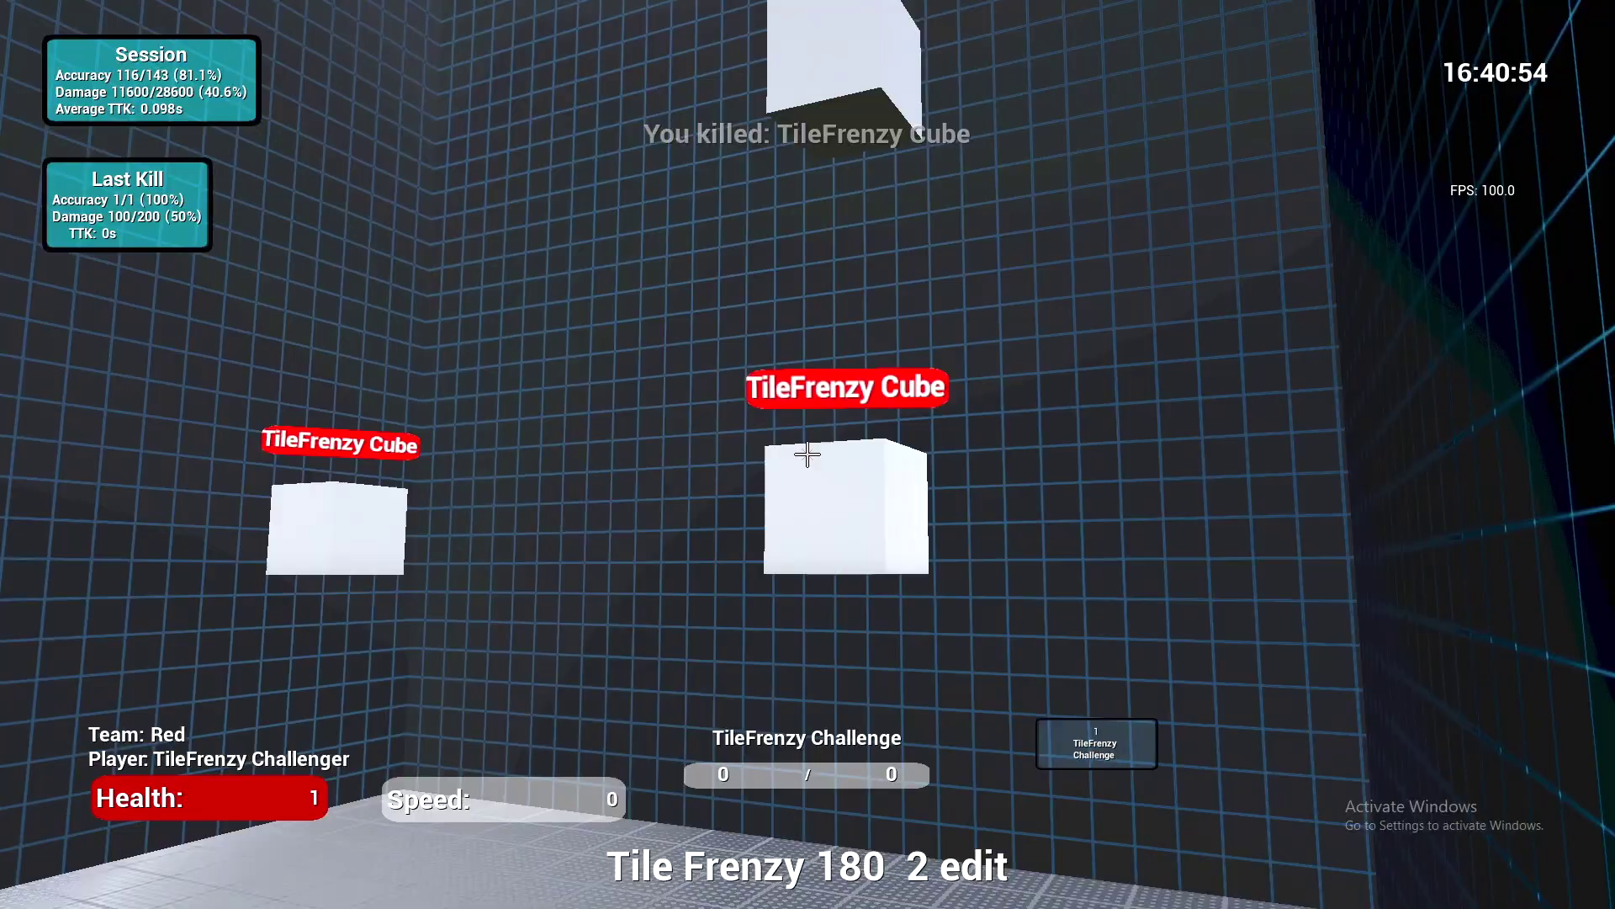
click(808, 454)
click(809, 454)
click(808, 455)
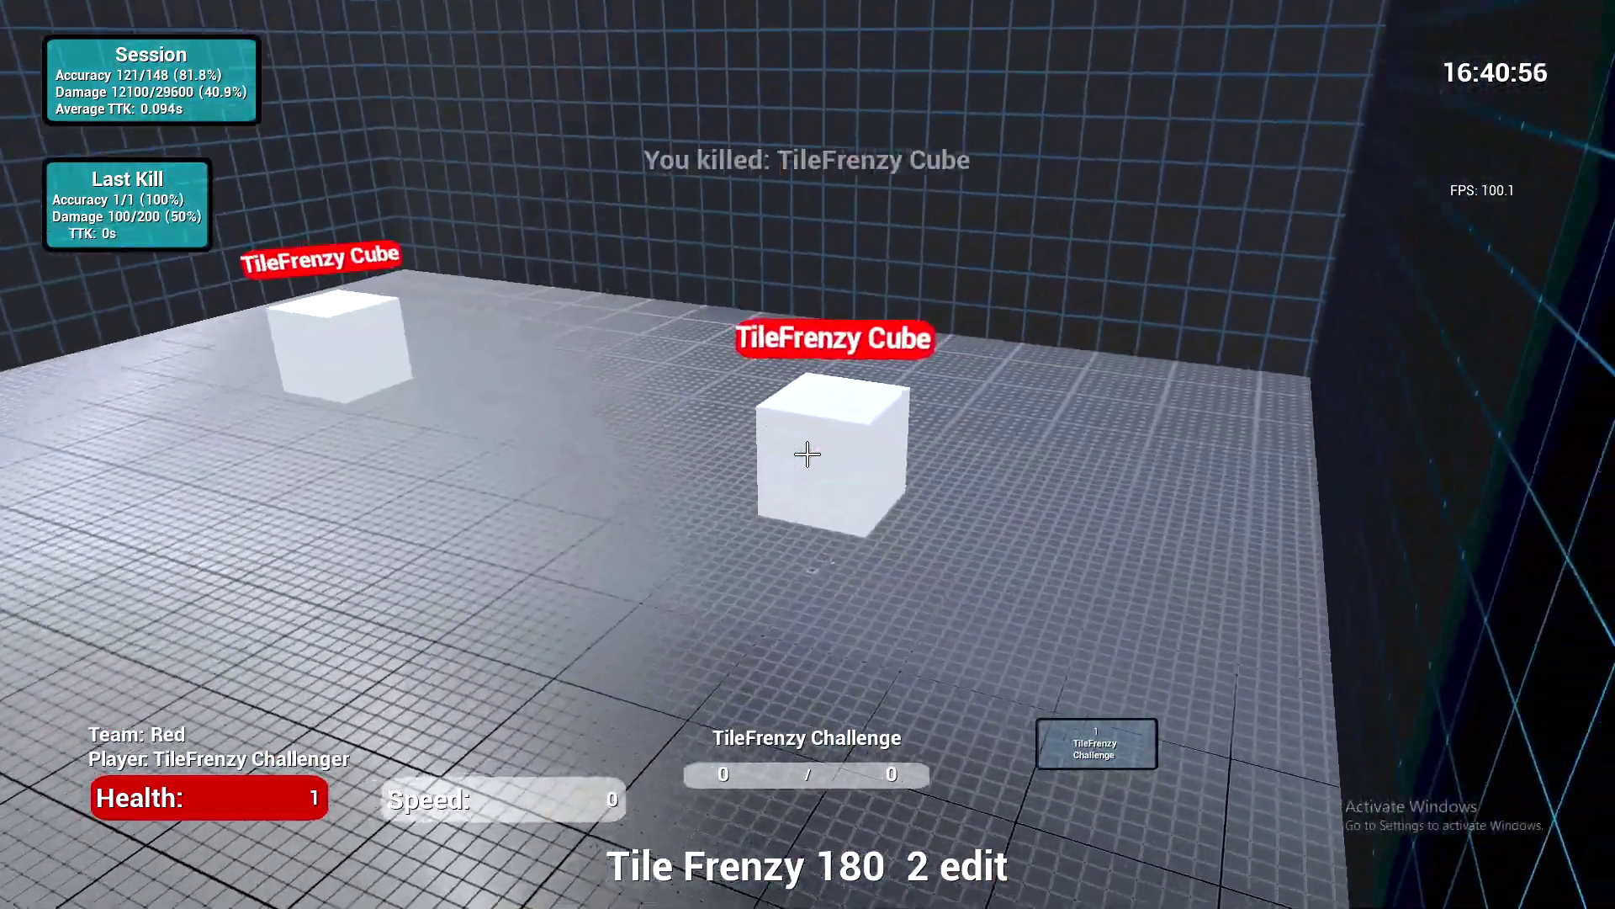
click(808, 454)
click(808, 456)
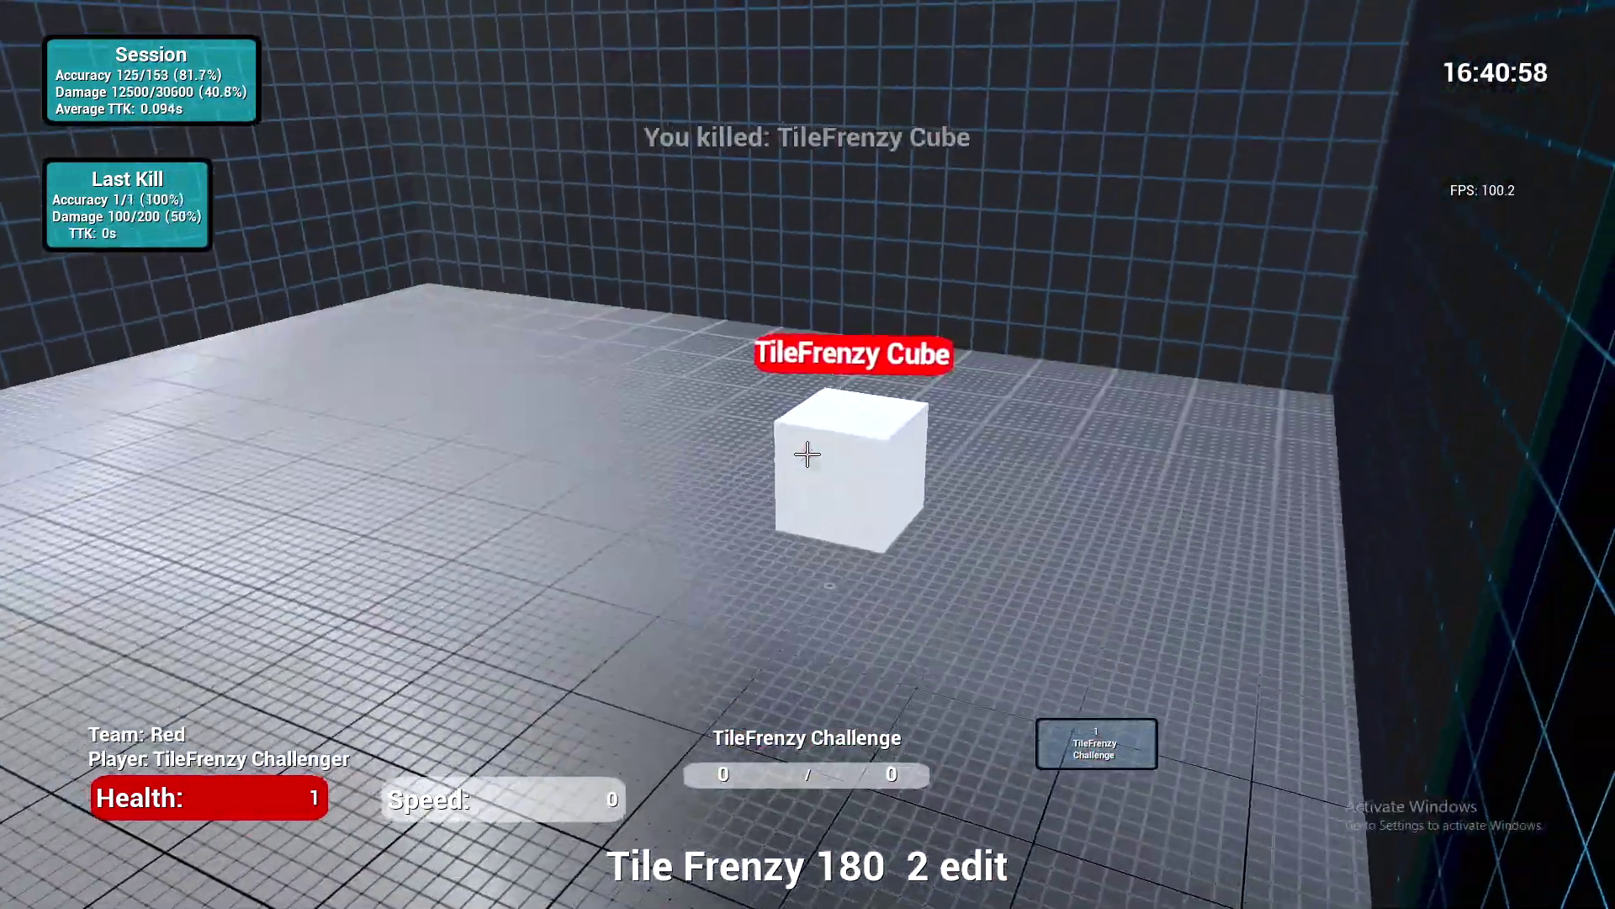
click(808, 455)
click(808, 454)
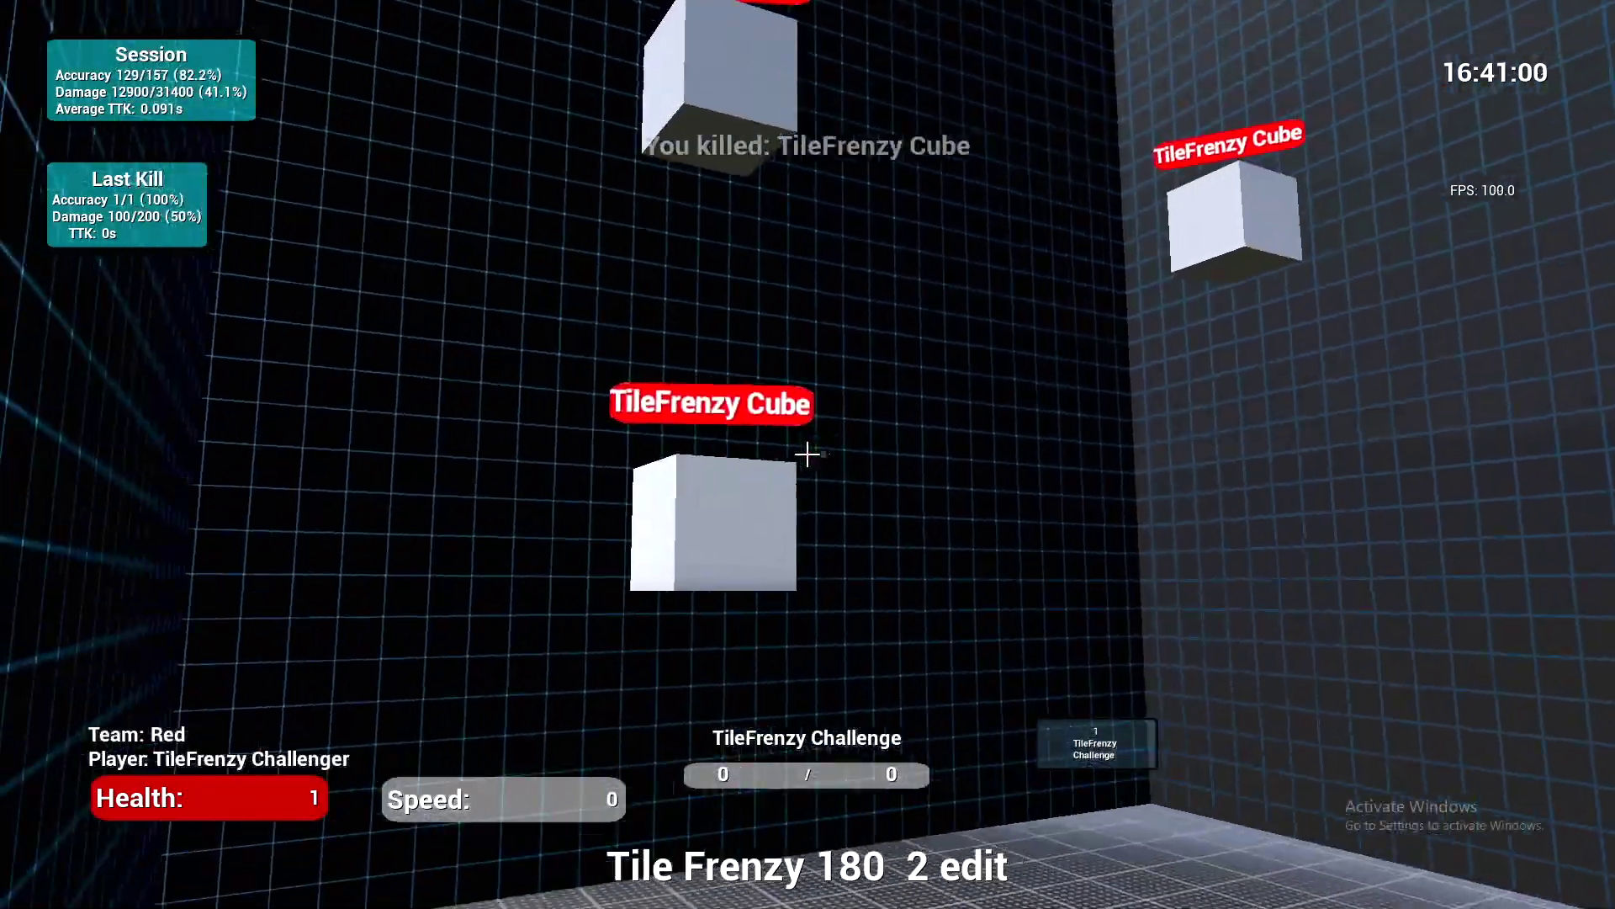
click(807, 455)
click(807, 455)
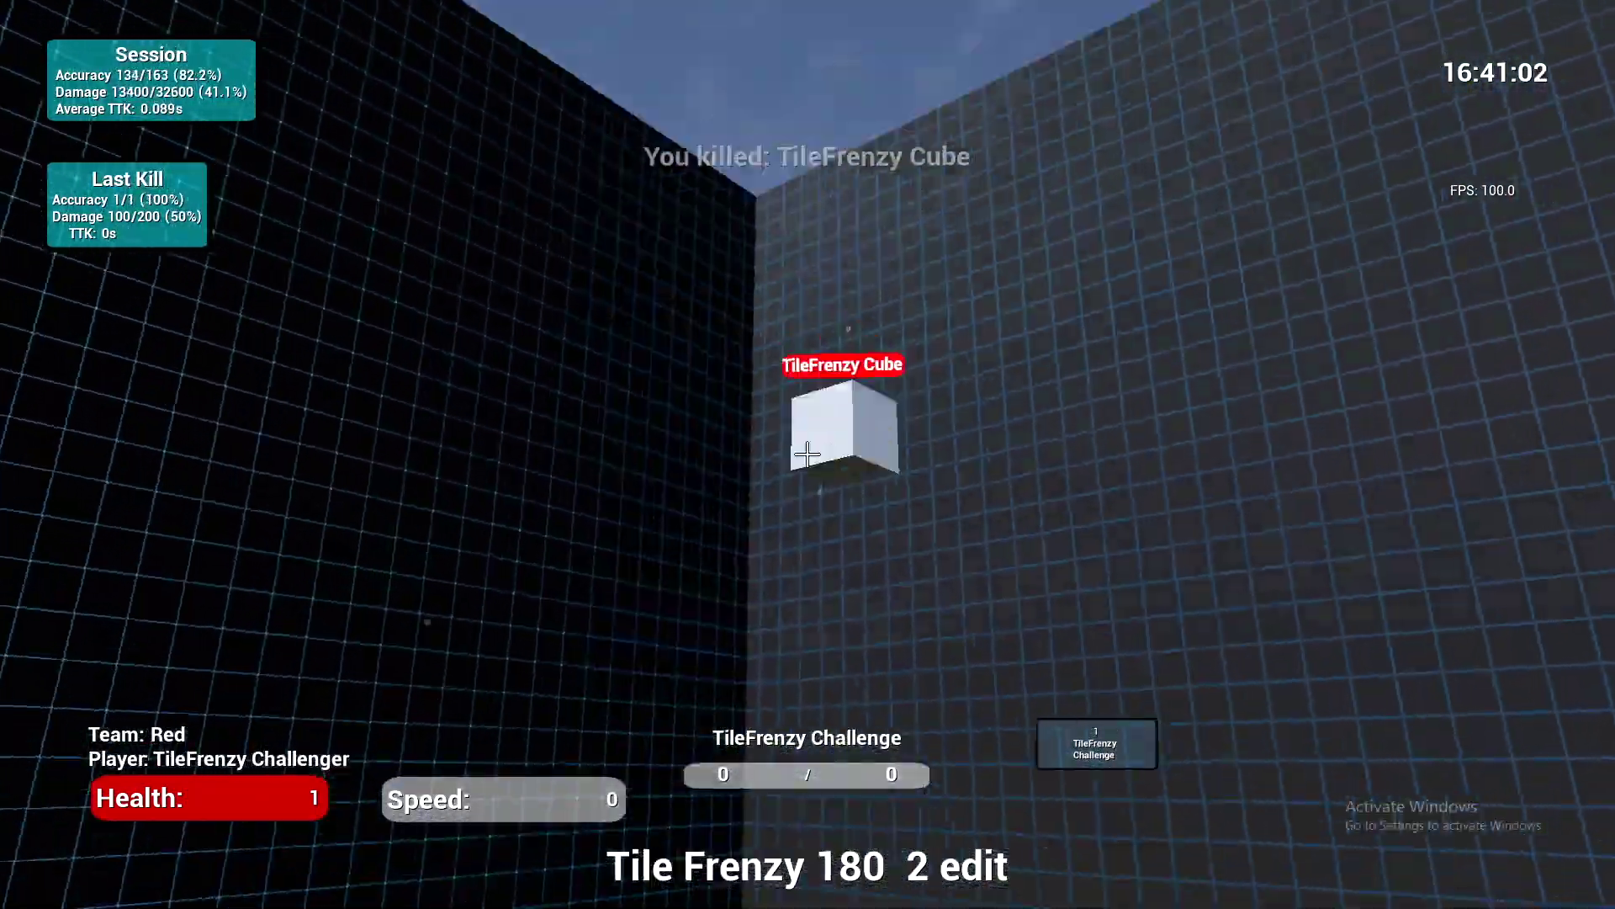
click(808, 455)
click(807, 454)
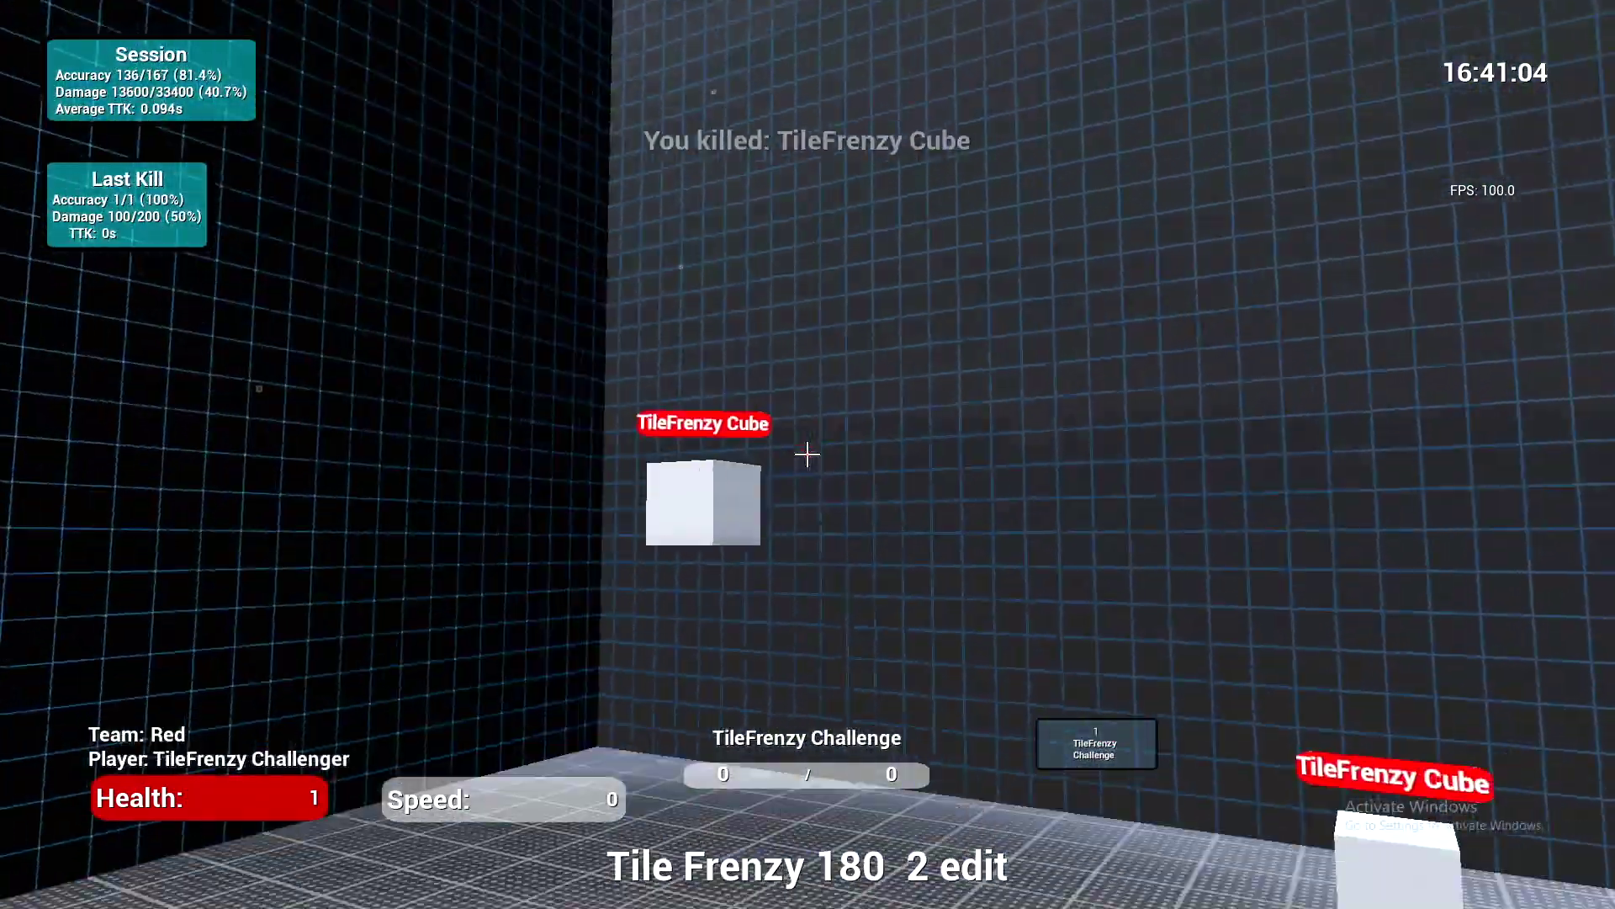
click(808, 455)
click(808, 455)
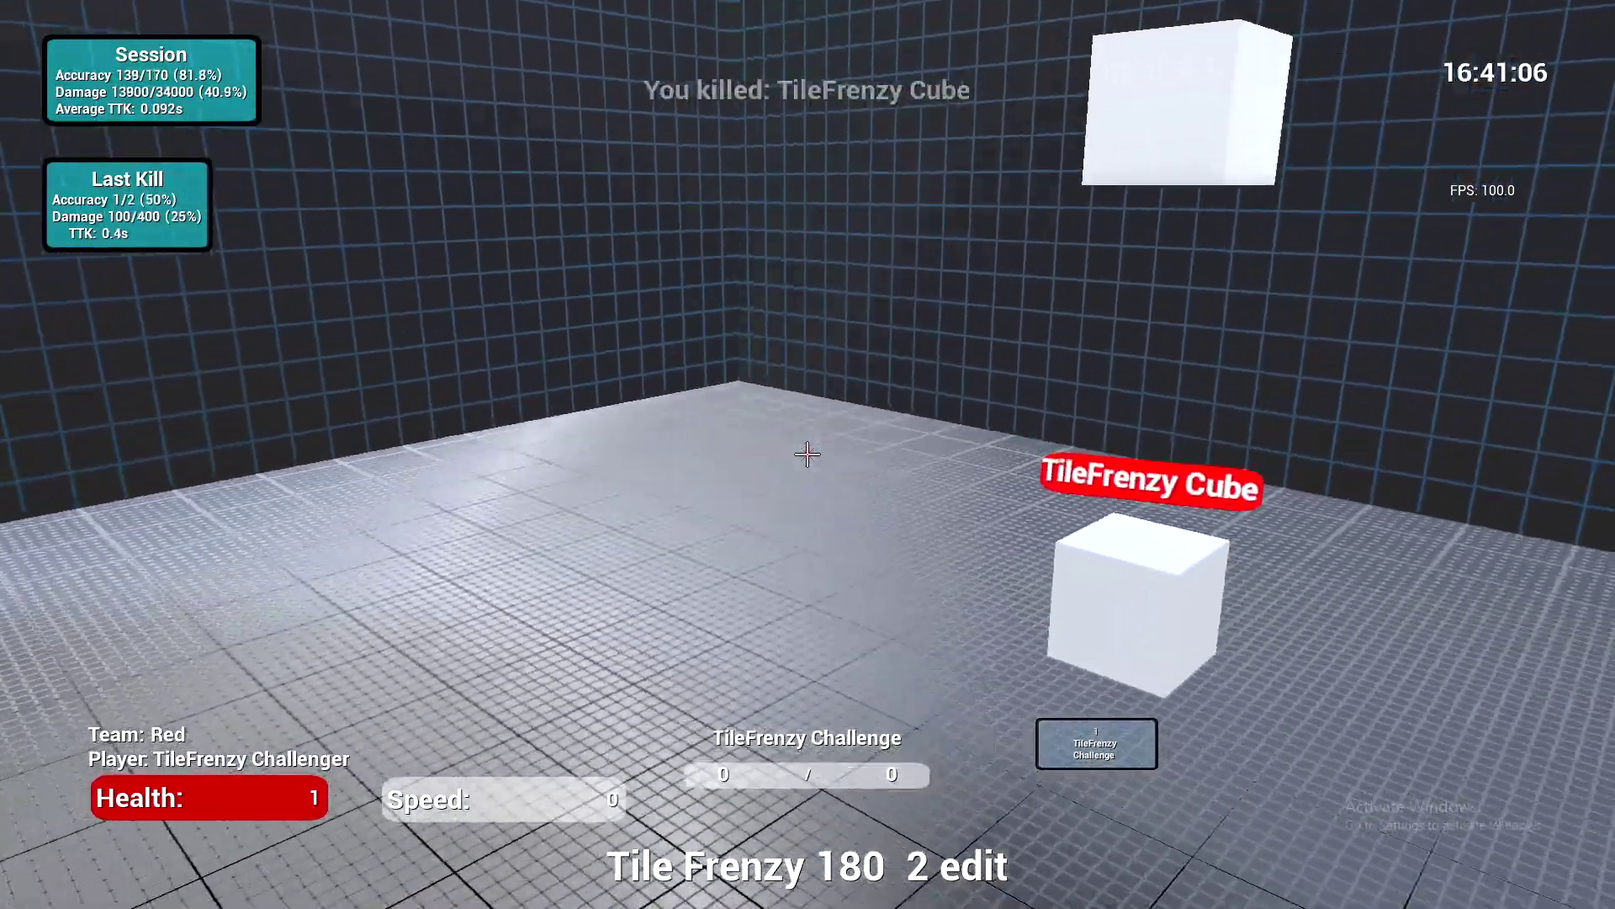
click(808, 454)
click(808, 455)
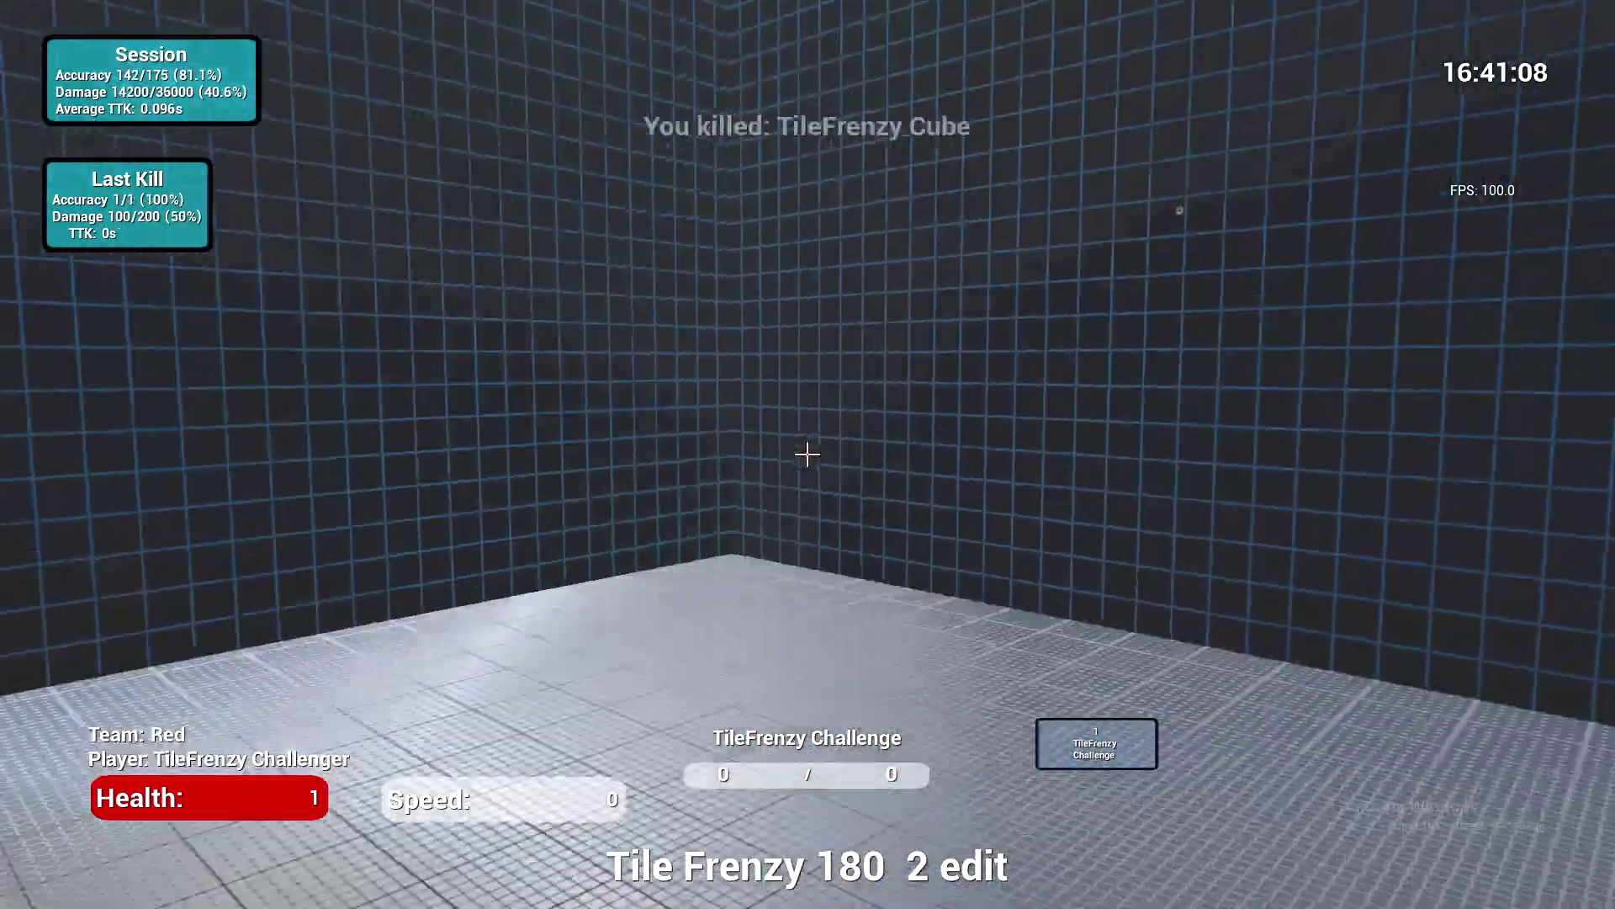
click(808, 455)
click(808, 454)
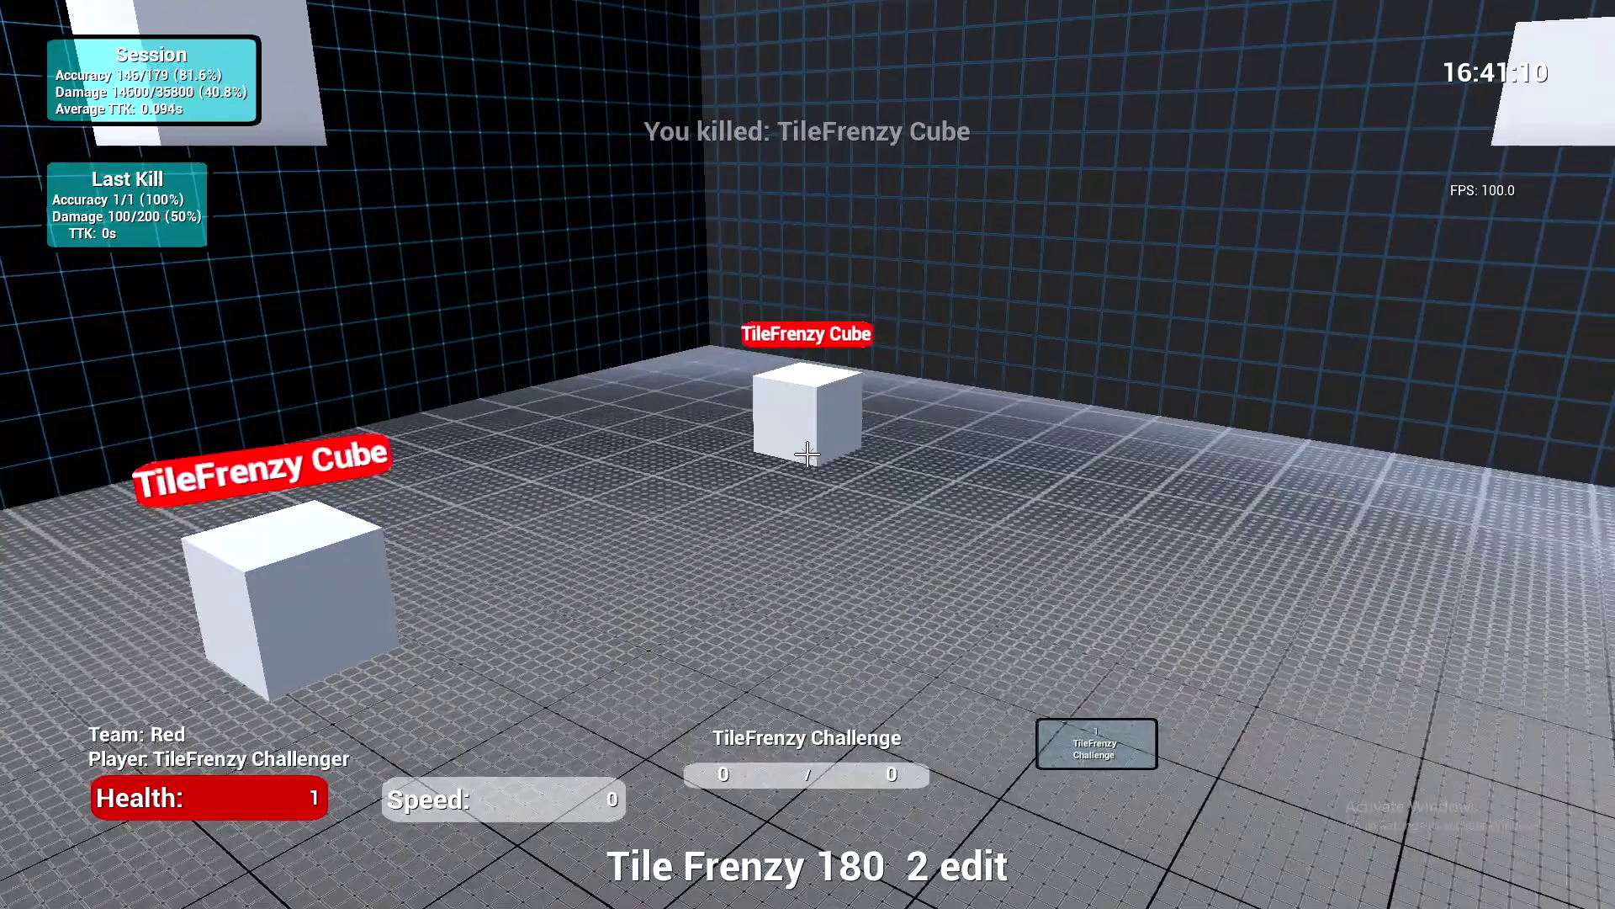
click(807, 454)
click(808, 455)
click(809, 455)
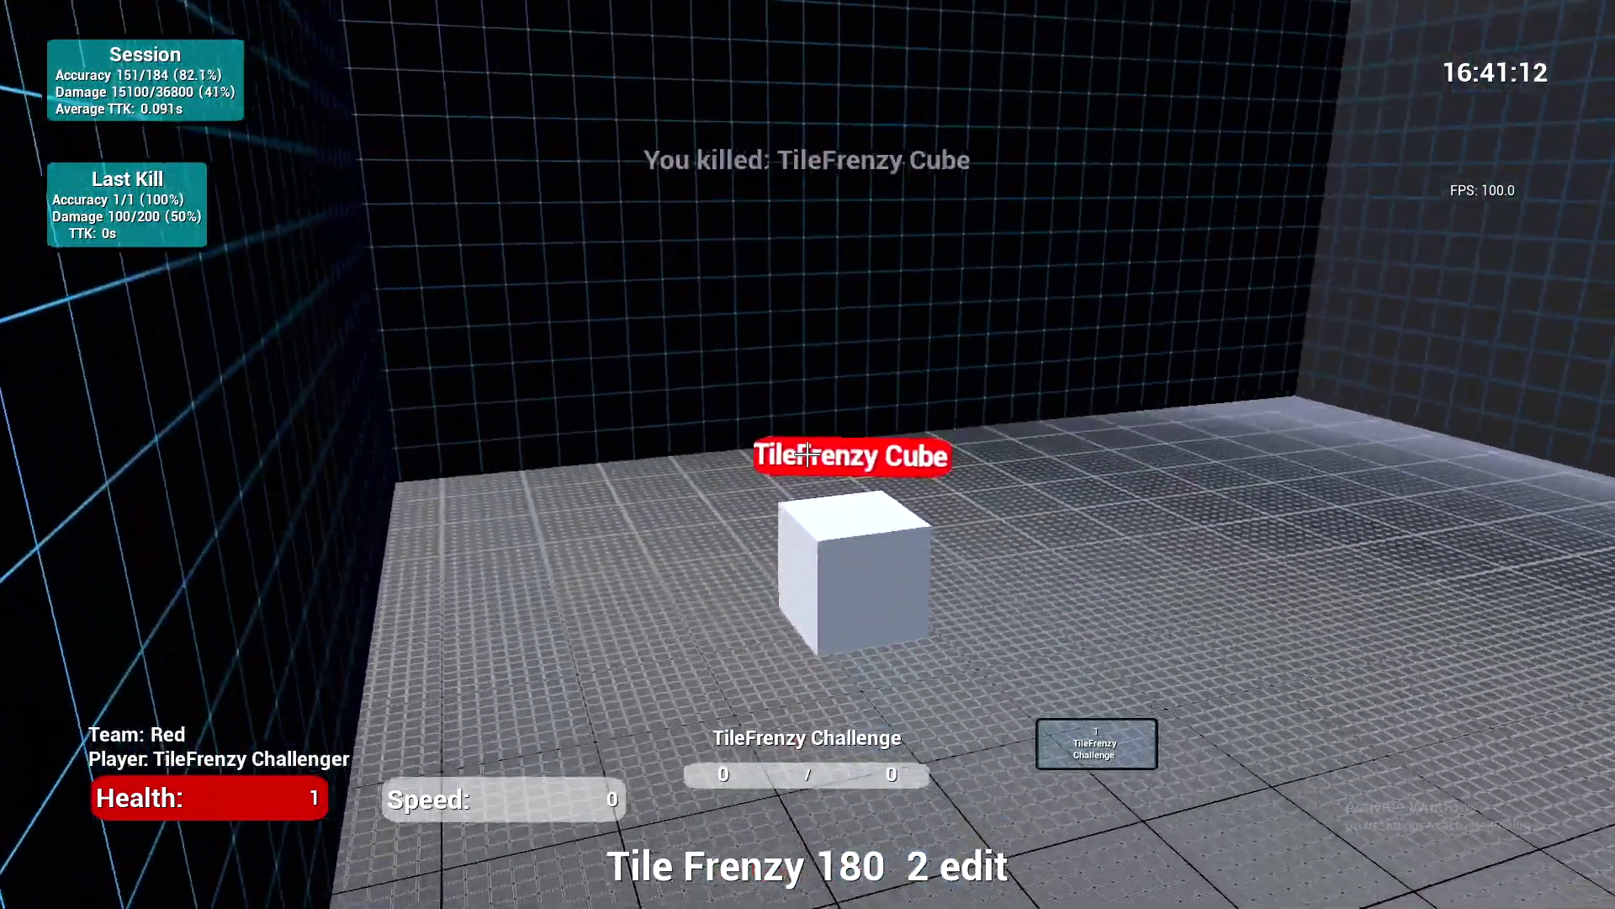
click(808, 455)
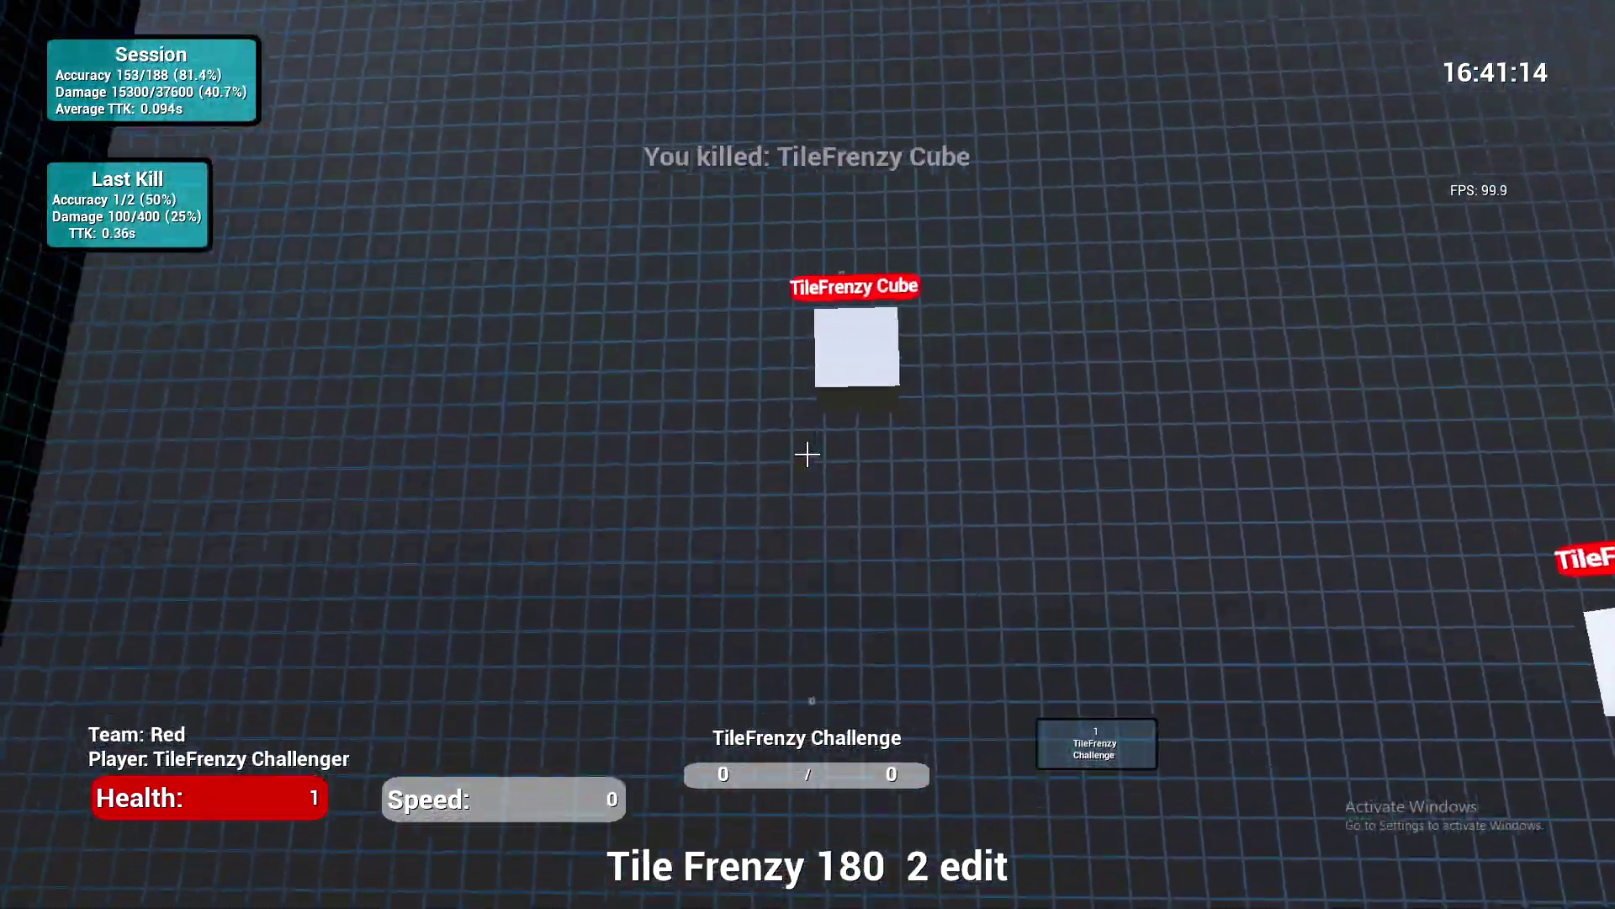
click(809, 454)
click(808, 455)
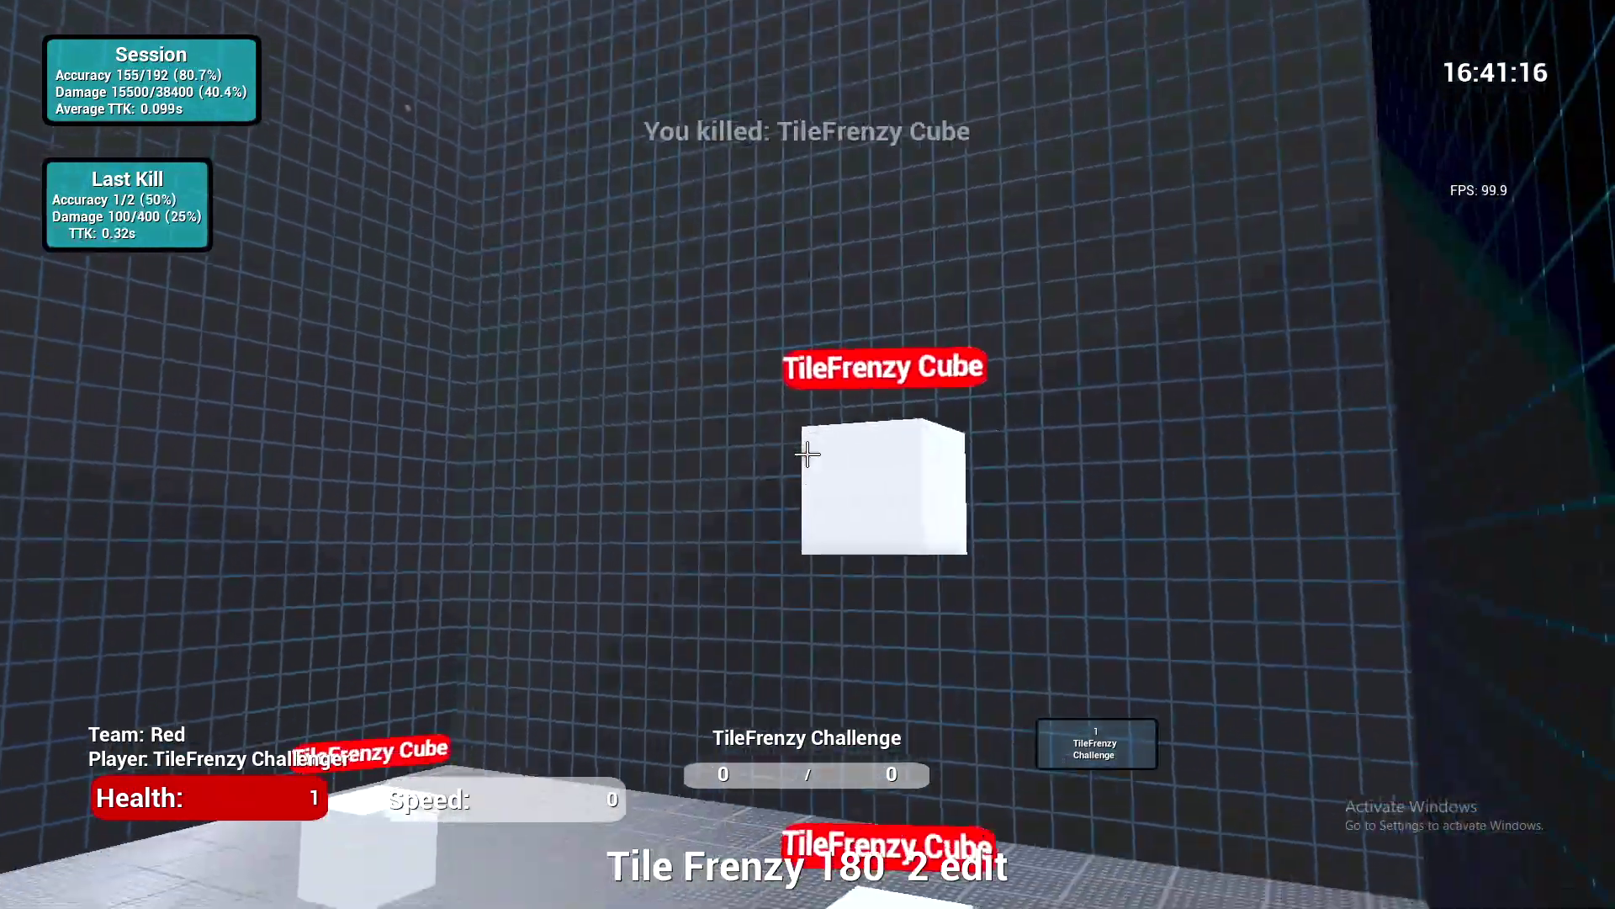
click(808, 454)
click(808, 454)
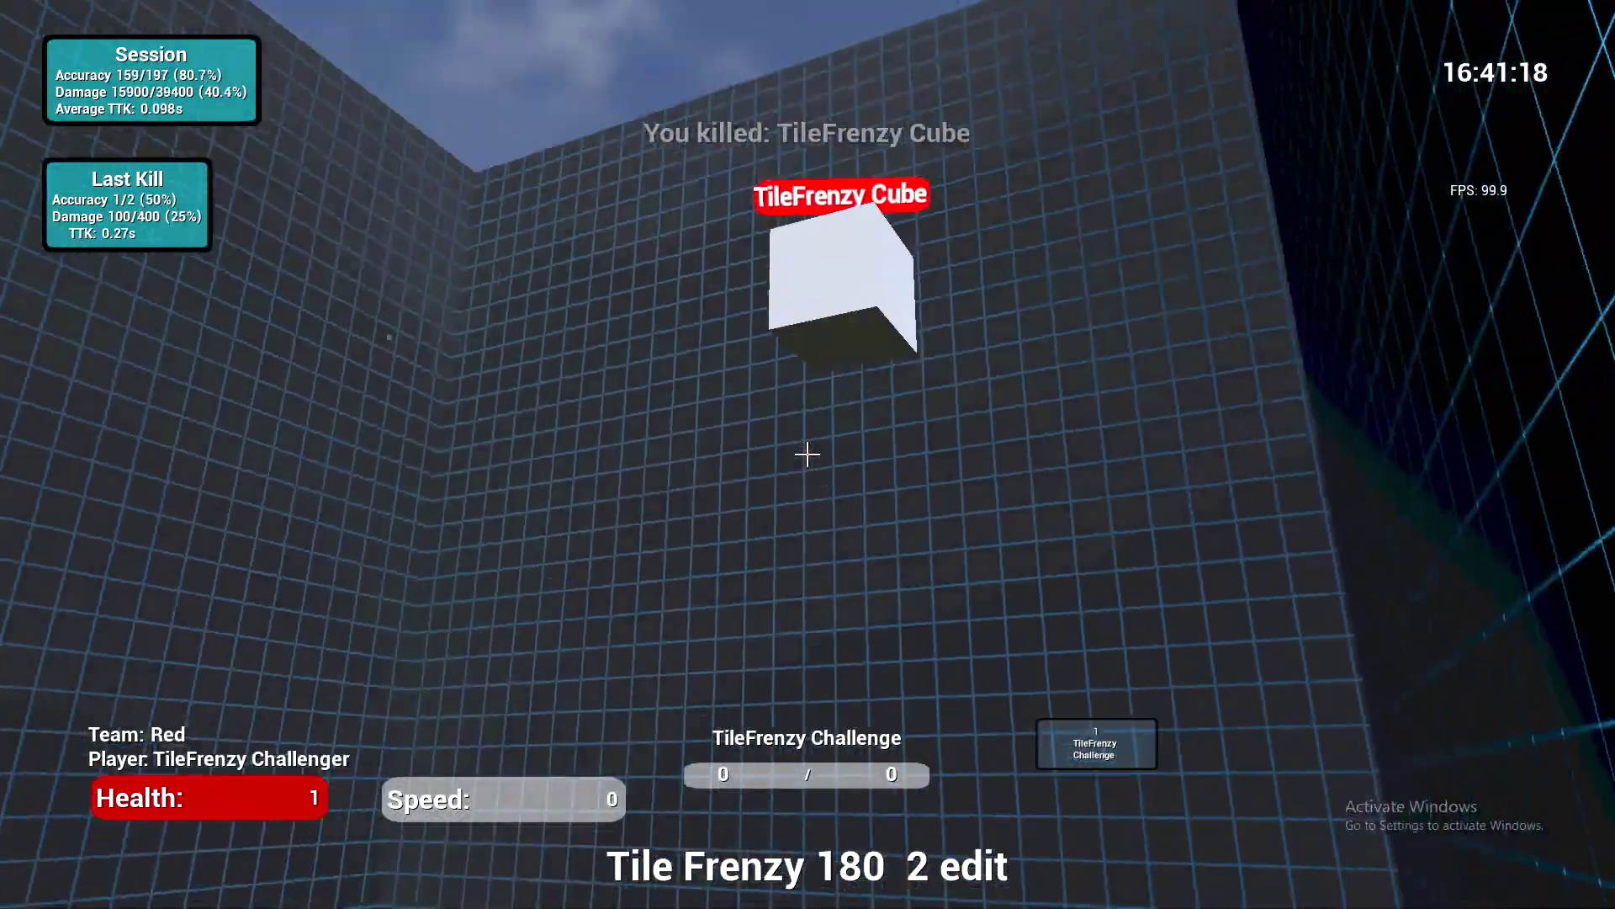
click(808, 455)
click(808, 454)
click(808, 455)
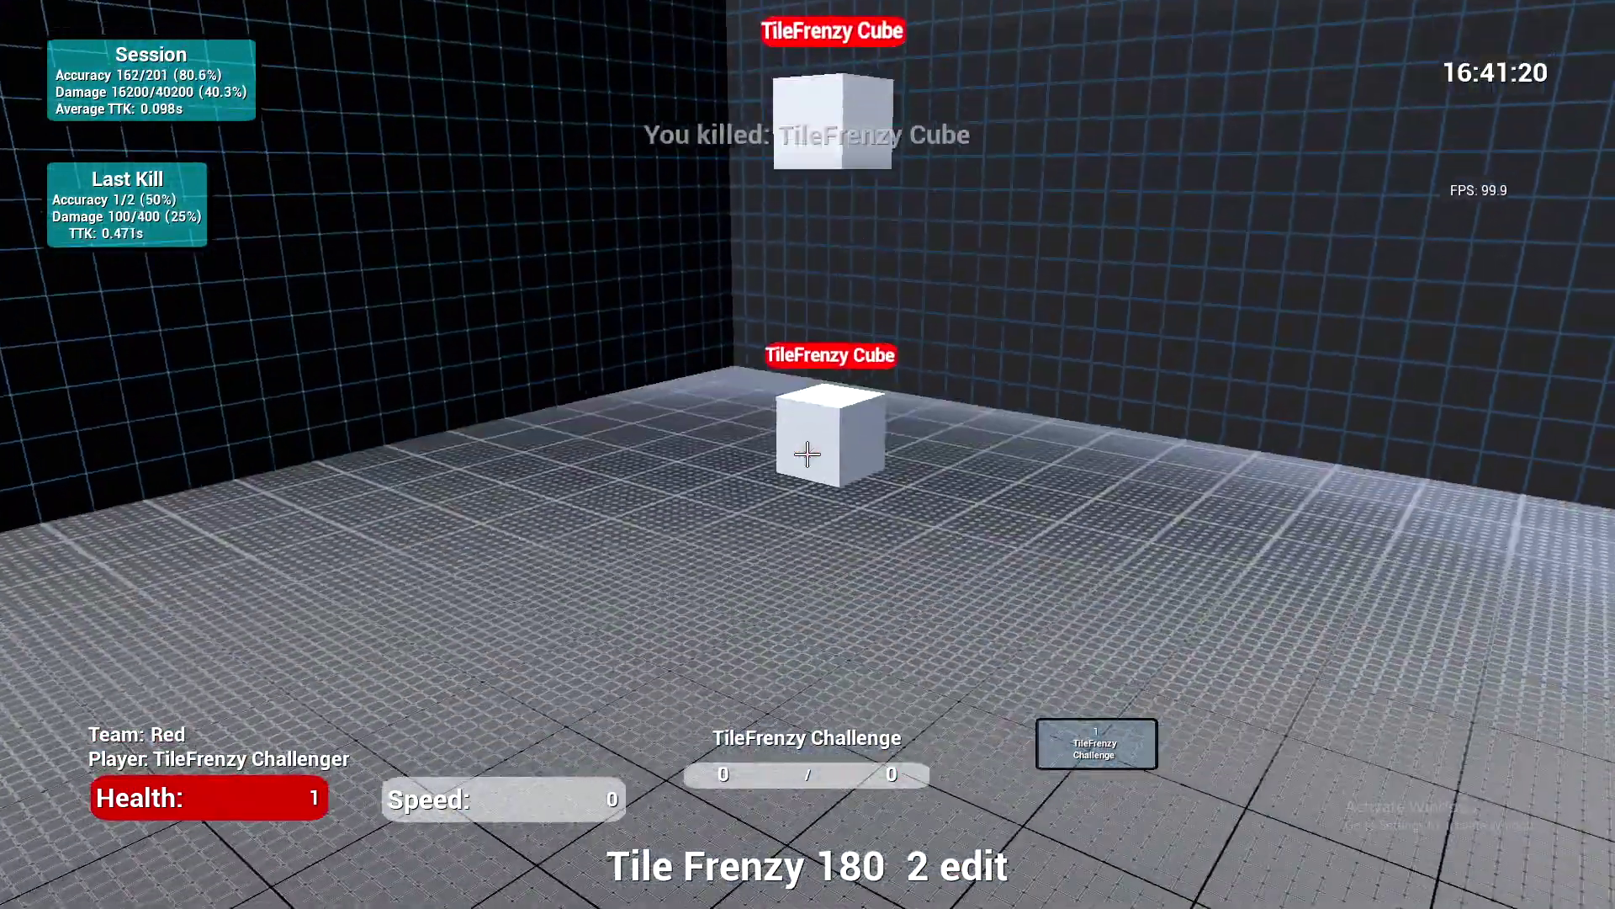
click(808, 454)
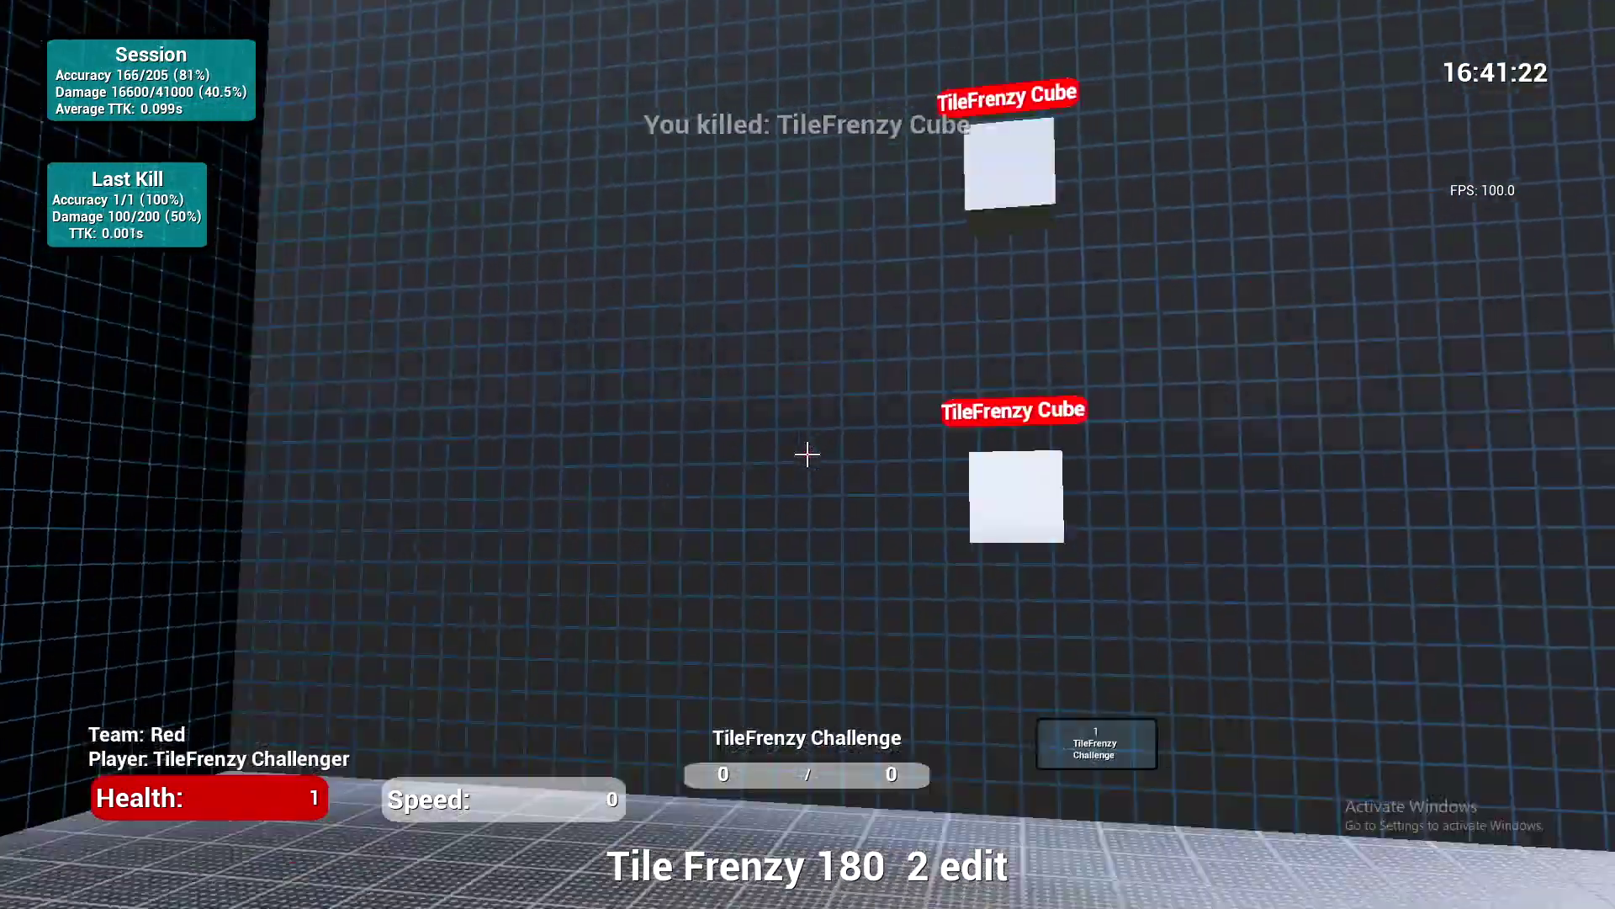
click(808, 455)
click(808, 455)
click(808, 454)
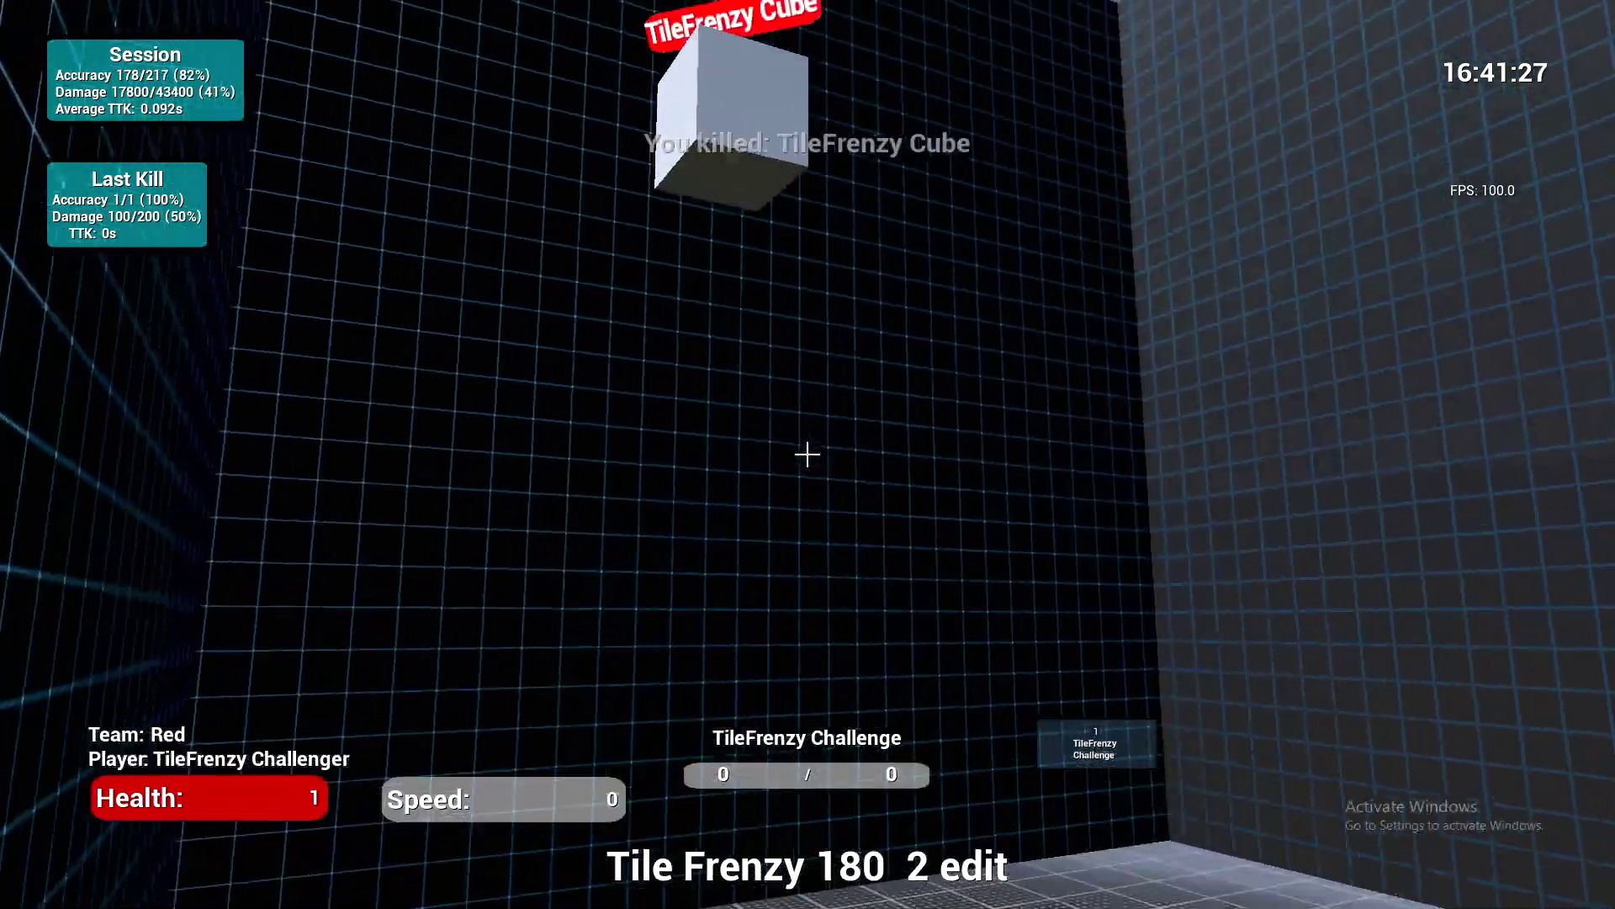
click(808, 454)
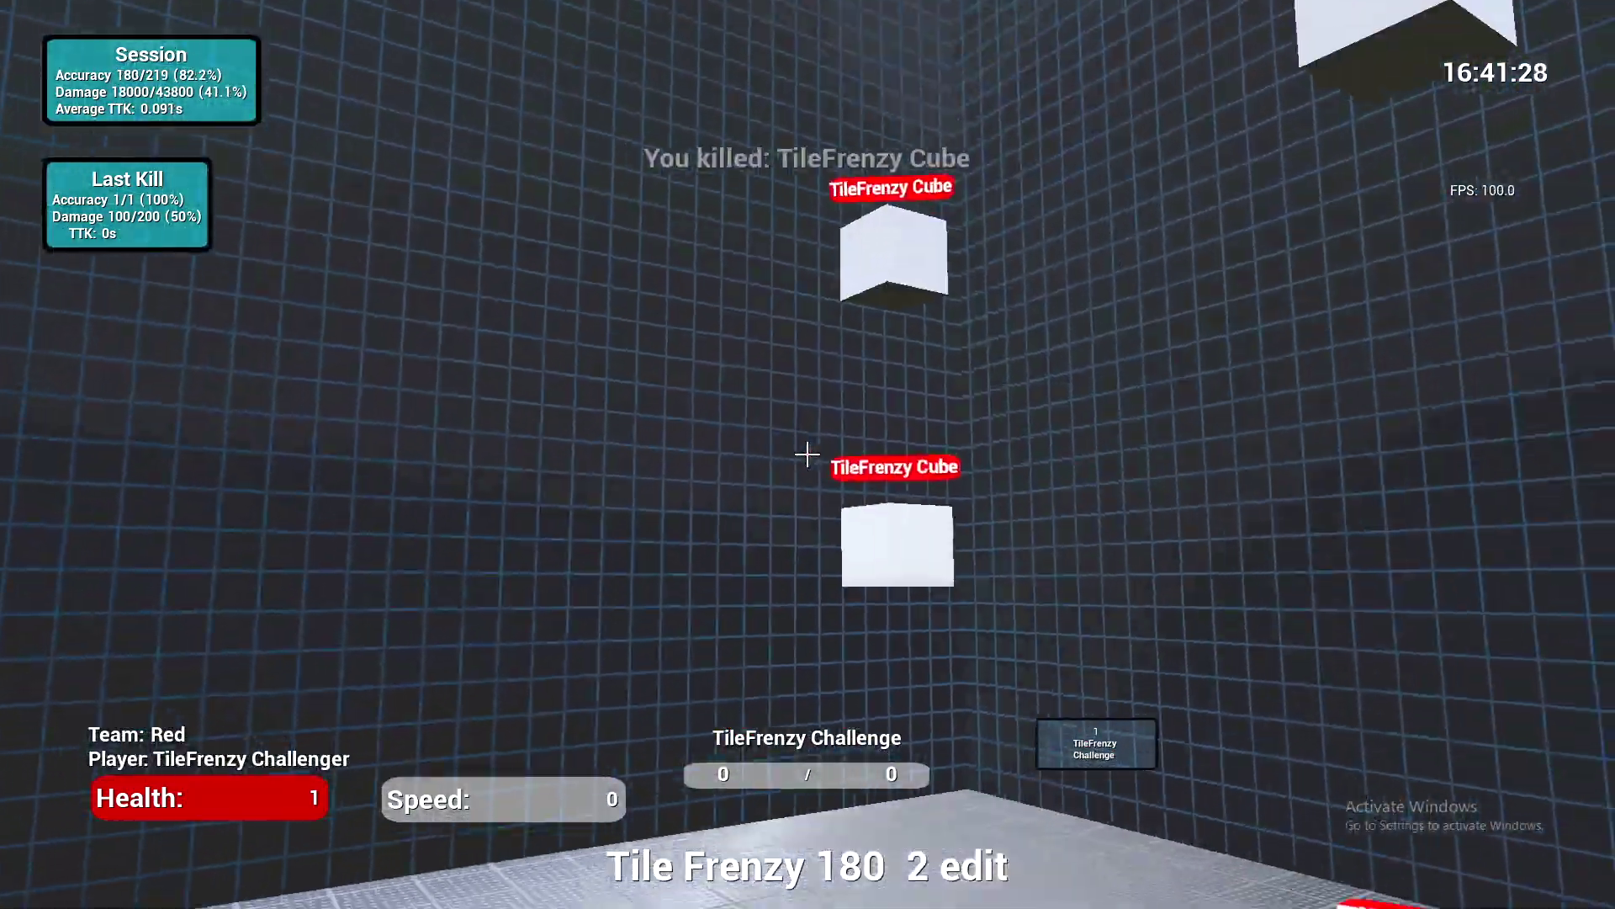
click(807, 454)
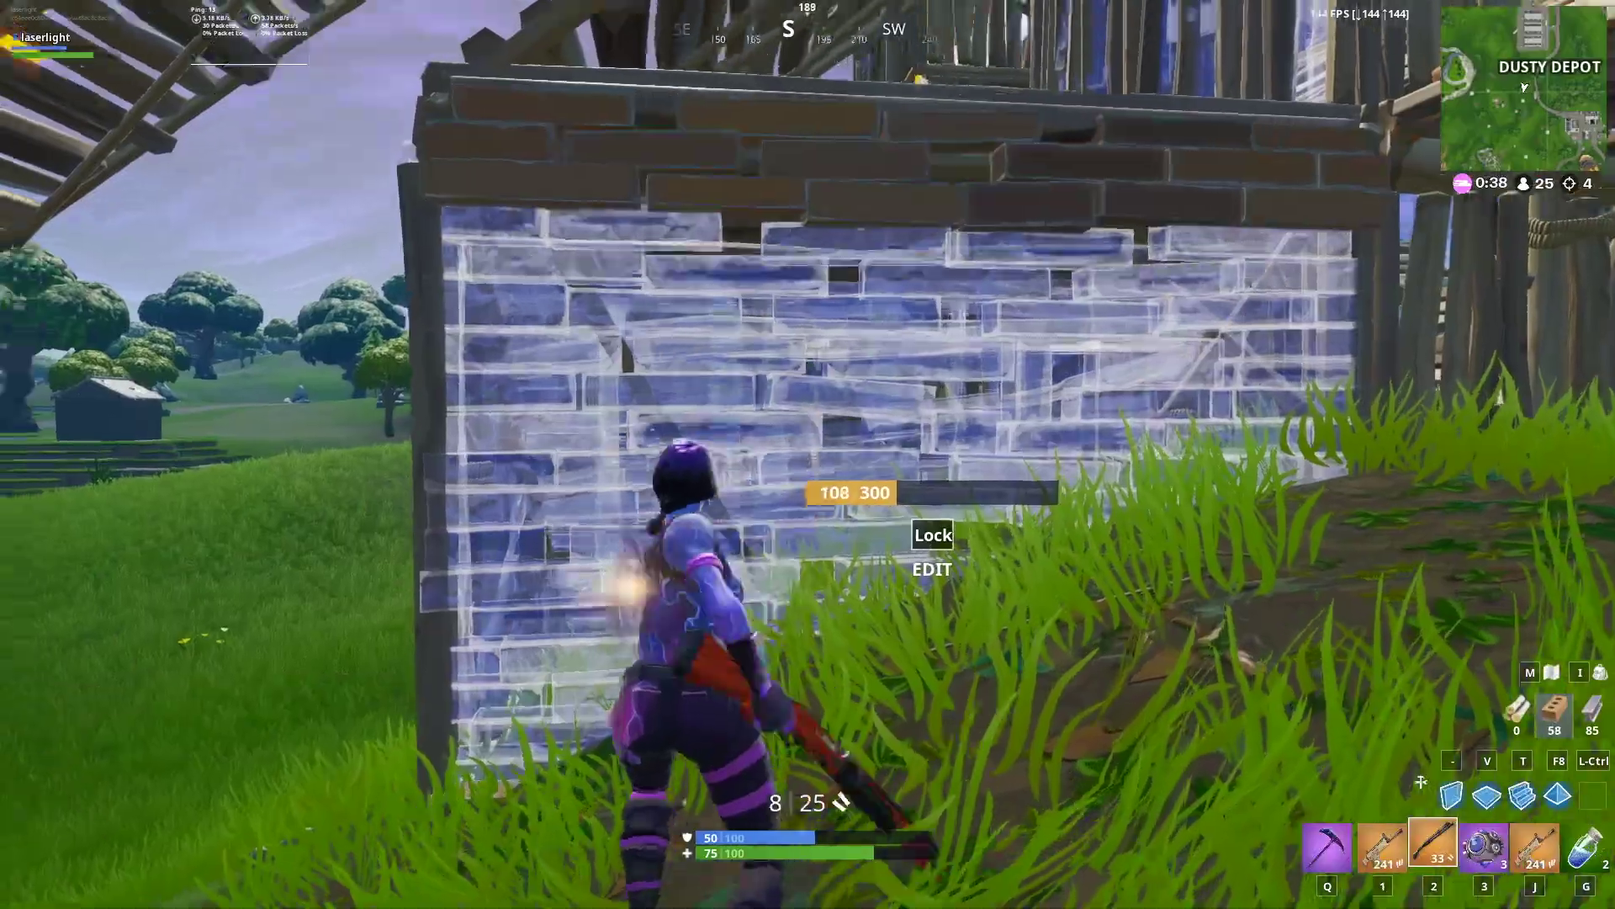
key(2)
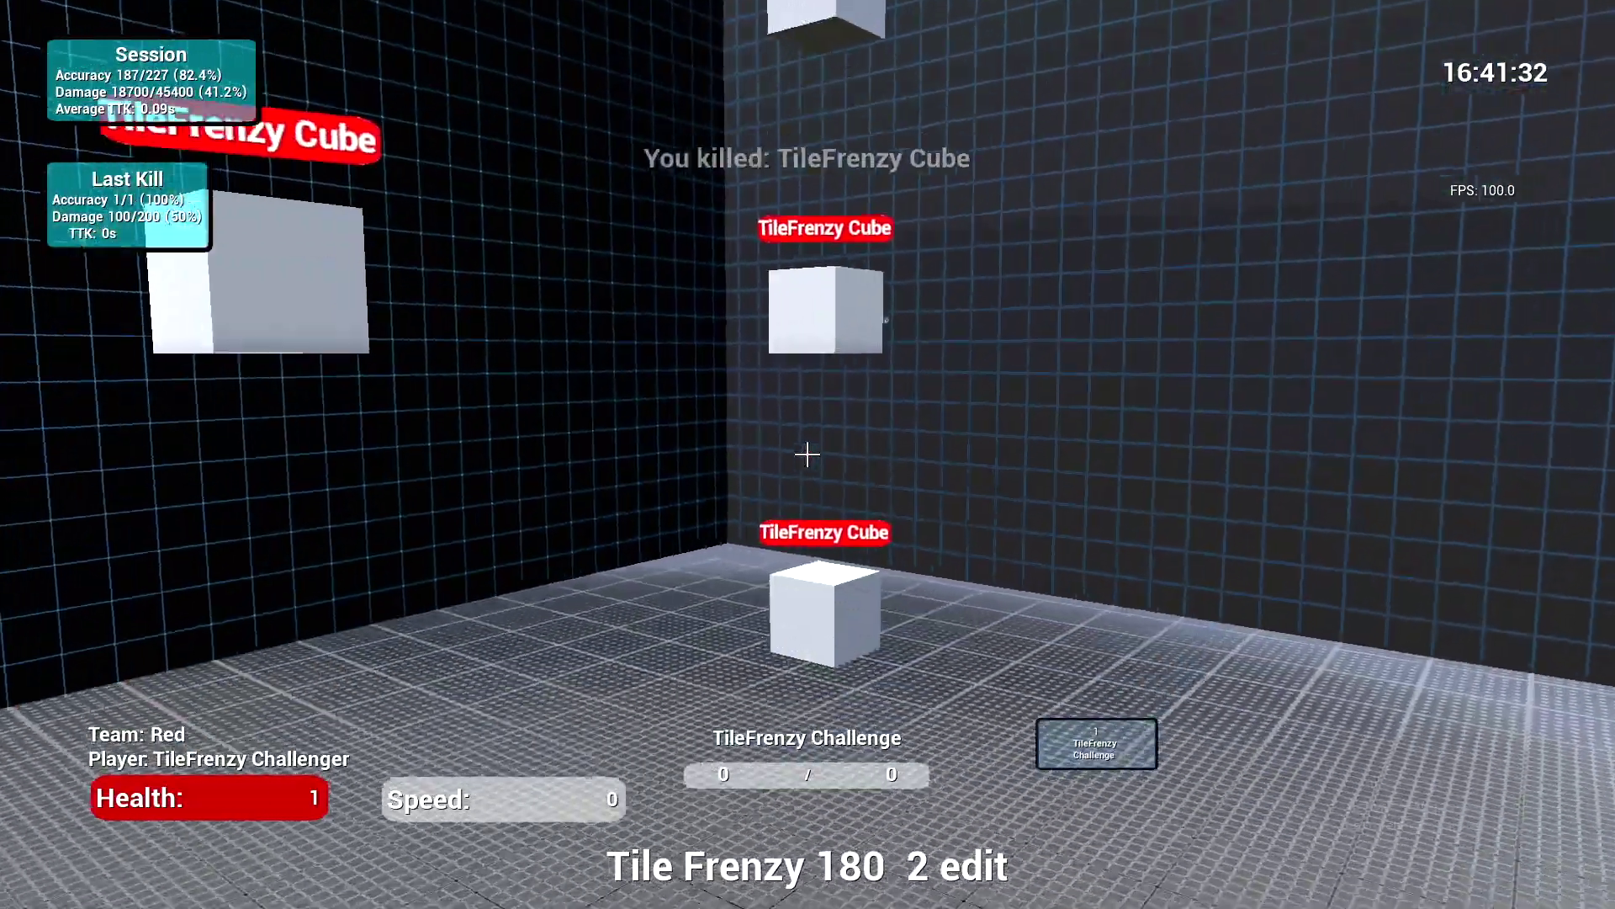
Resume shooting cubes after the pause, bringing the tally to 209 hits of 256 shots
click(806, 455)
click(807, 454)
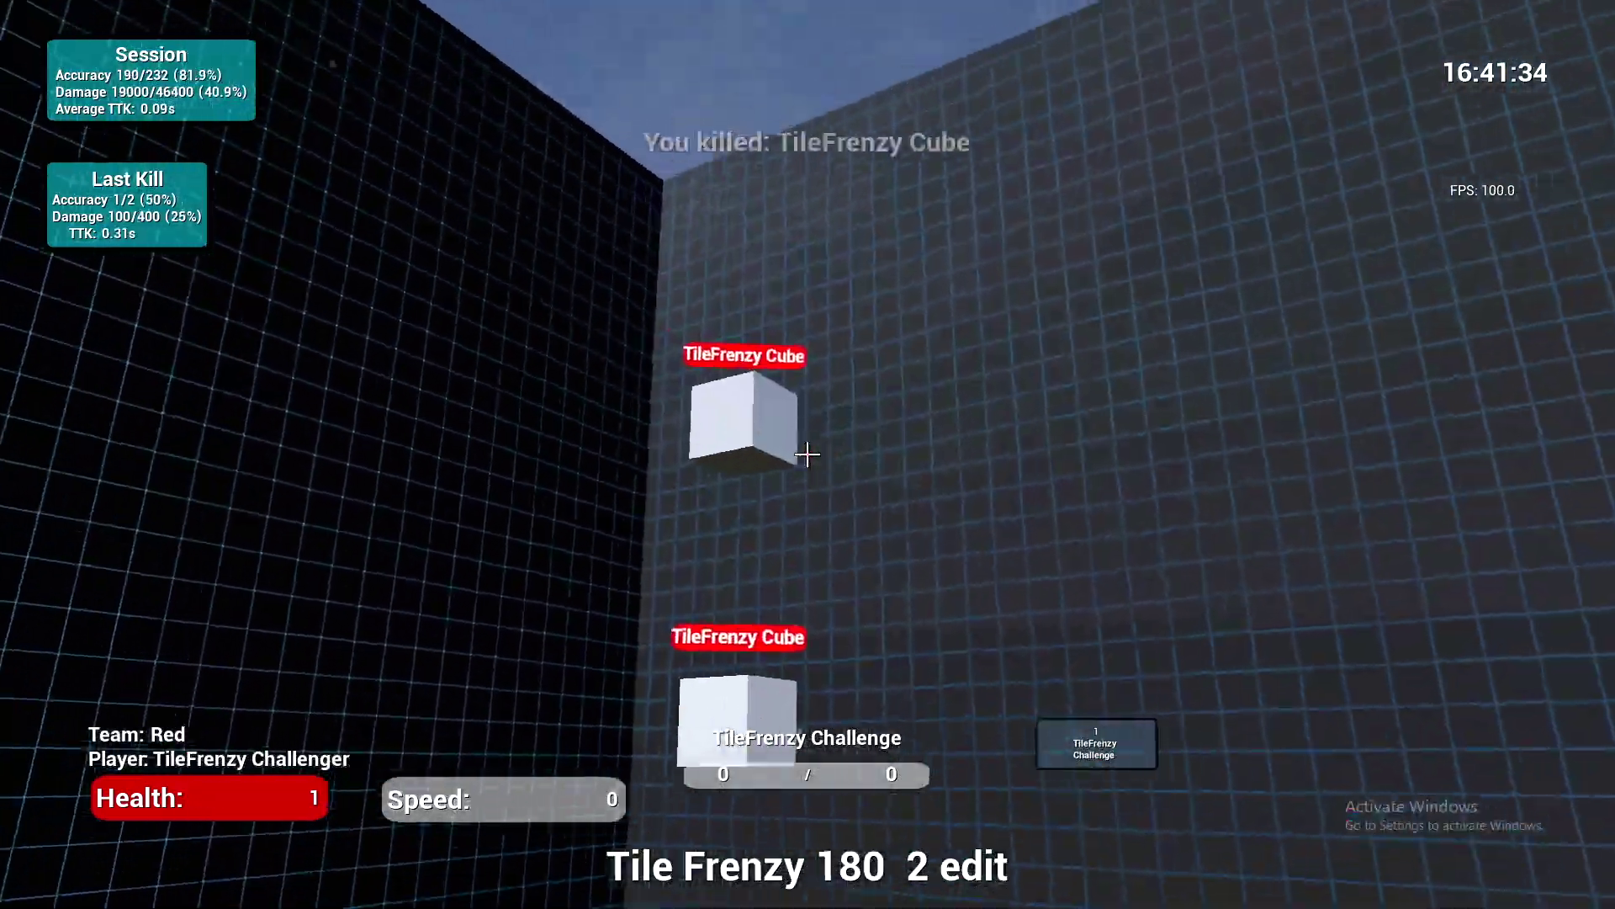
click(806, 454)
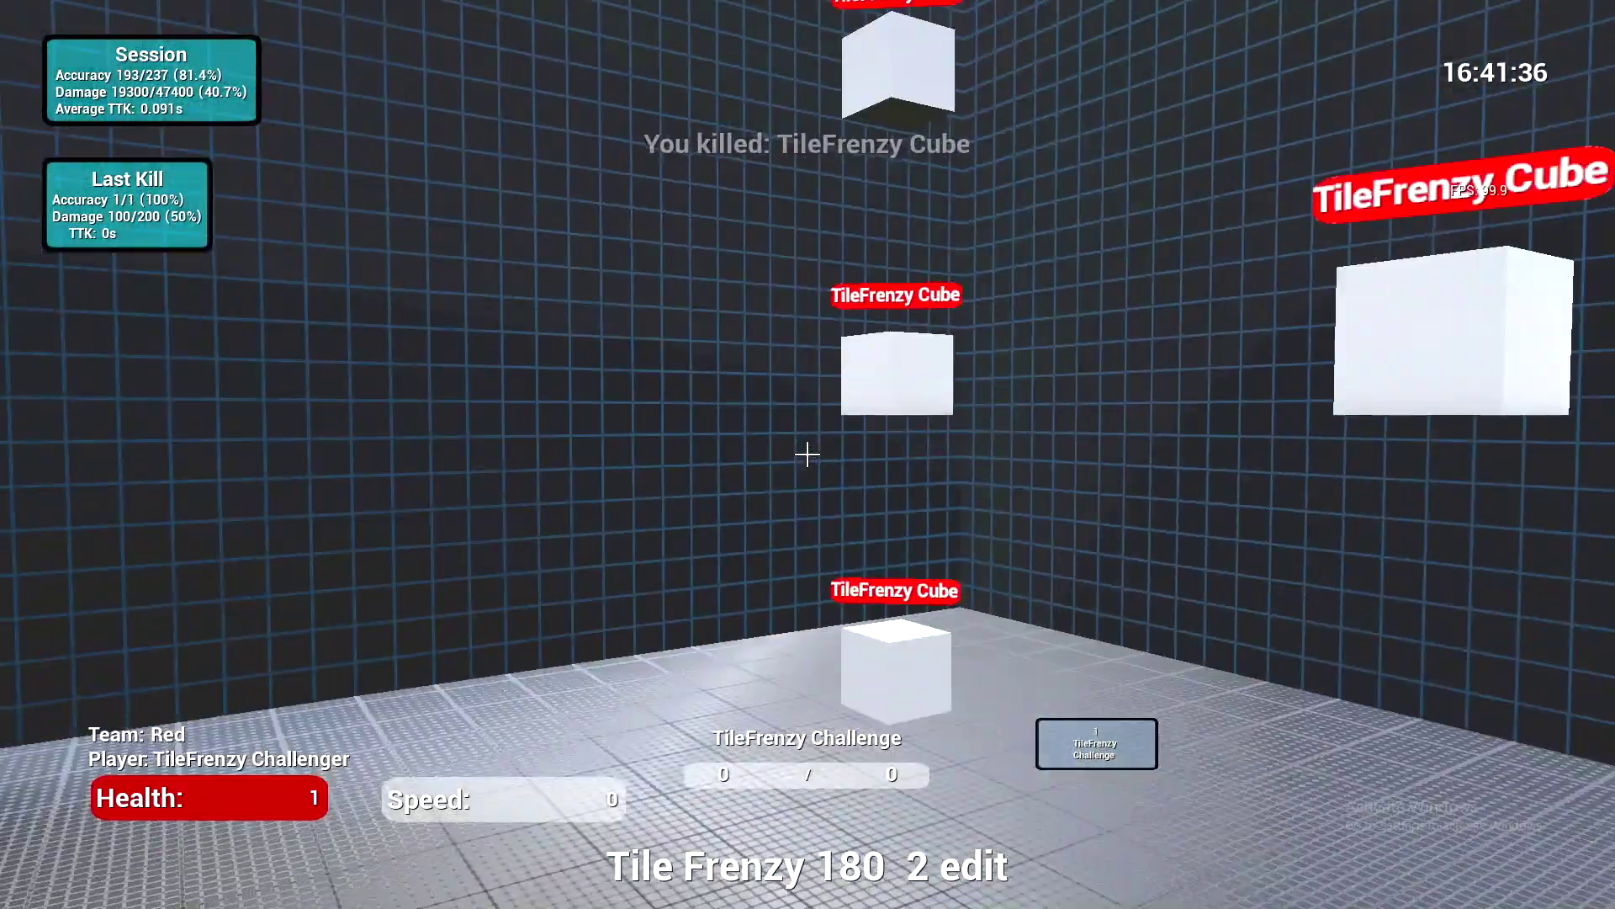
click(805, 454)
click(806, 455)
click(807, 455)
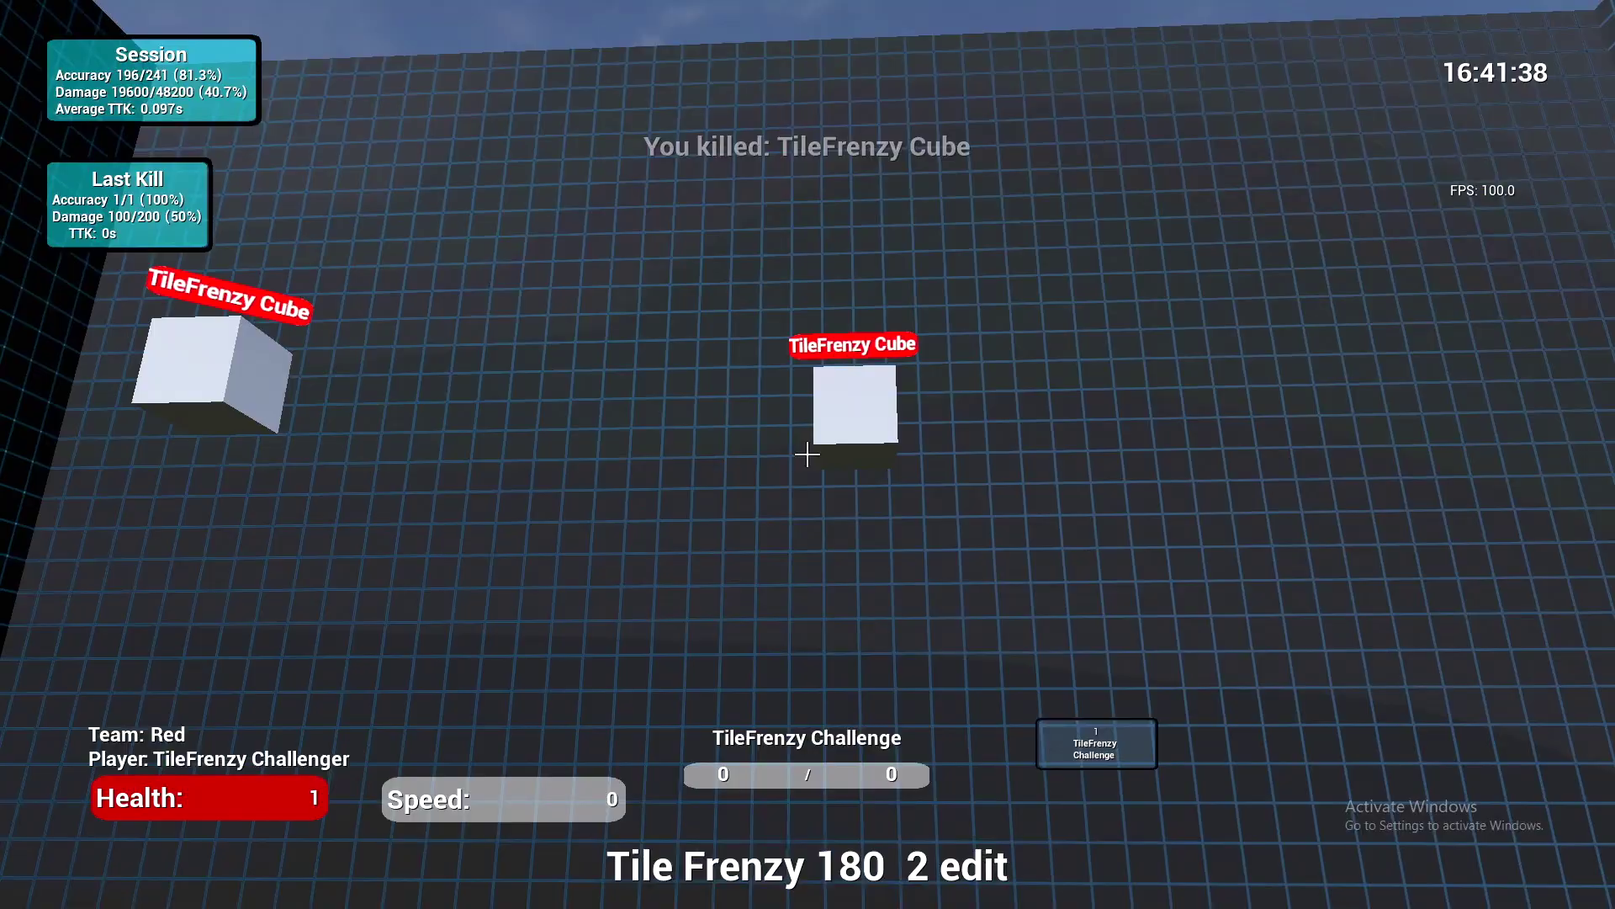
click(807, 454)
click(806, 454)
click(807, 454)
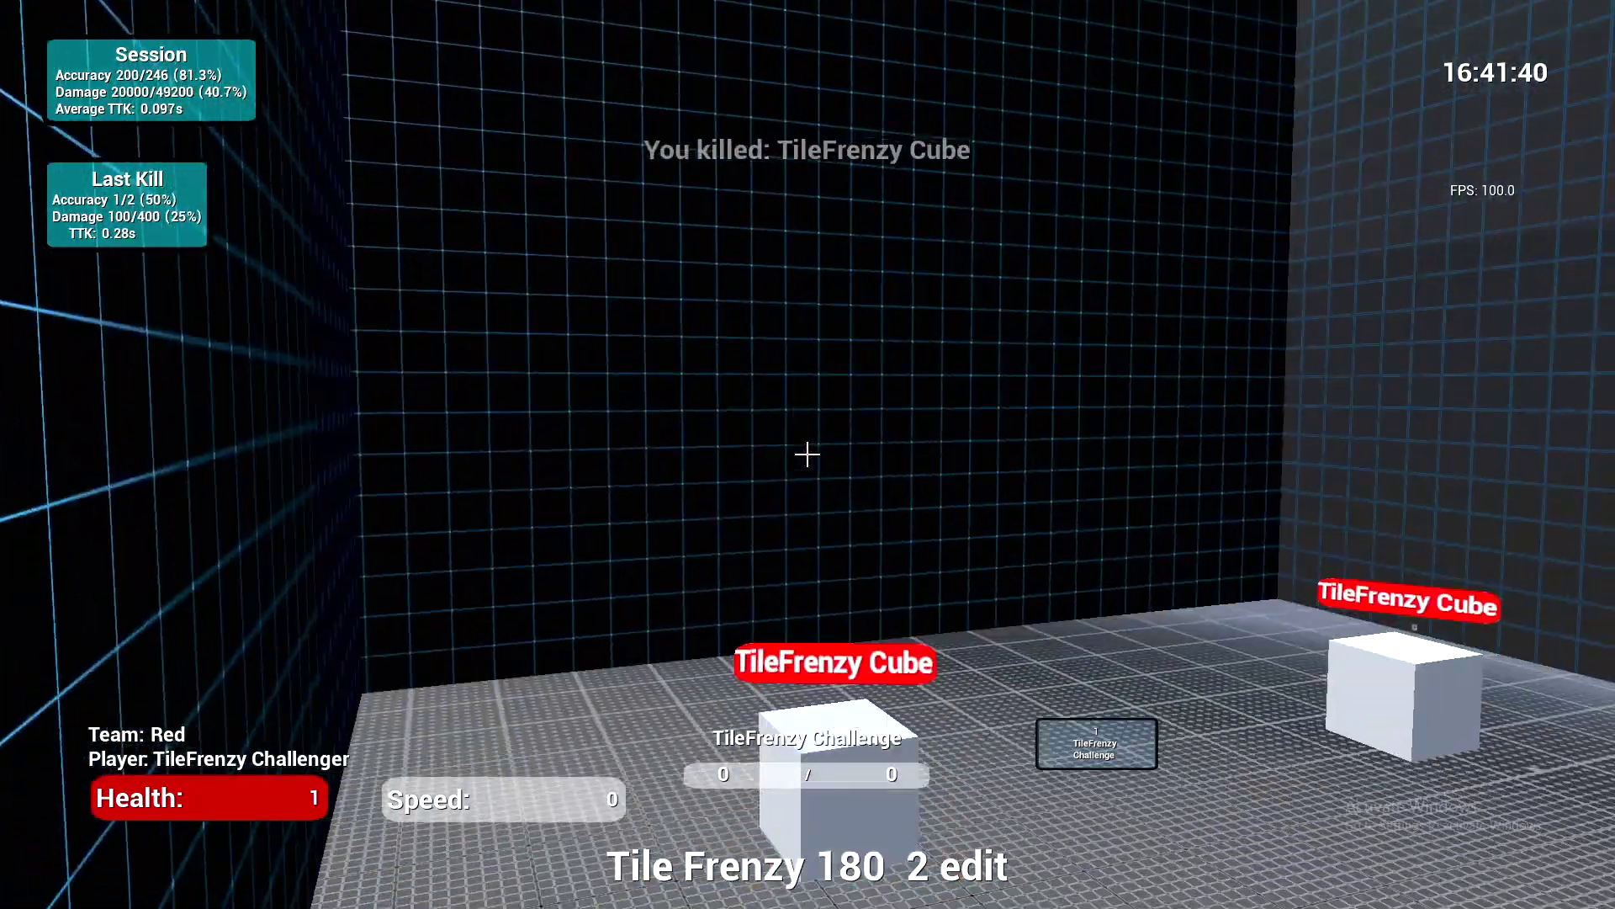
click(806, 455)
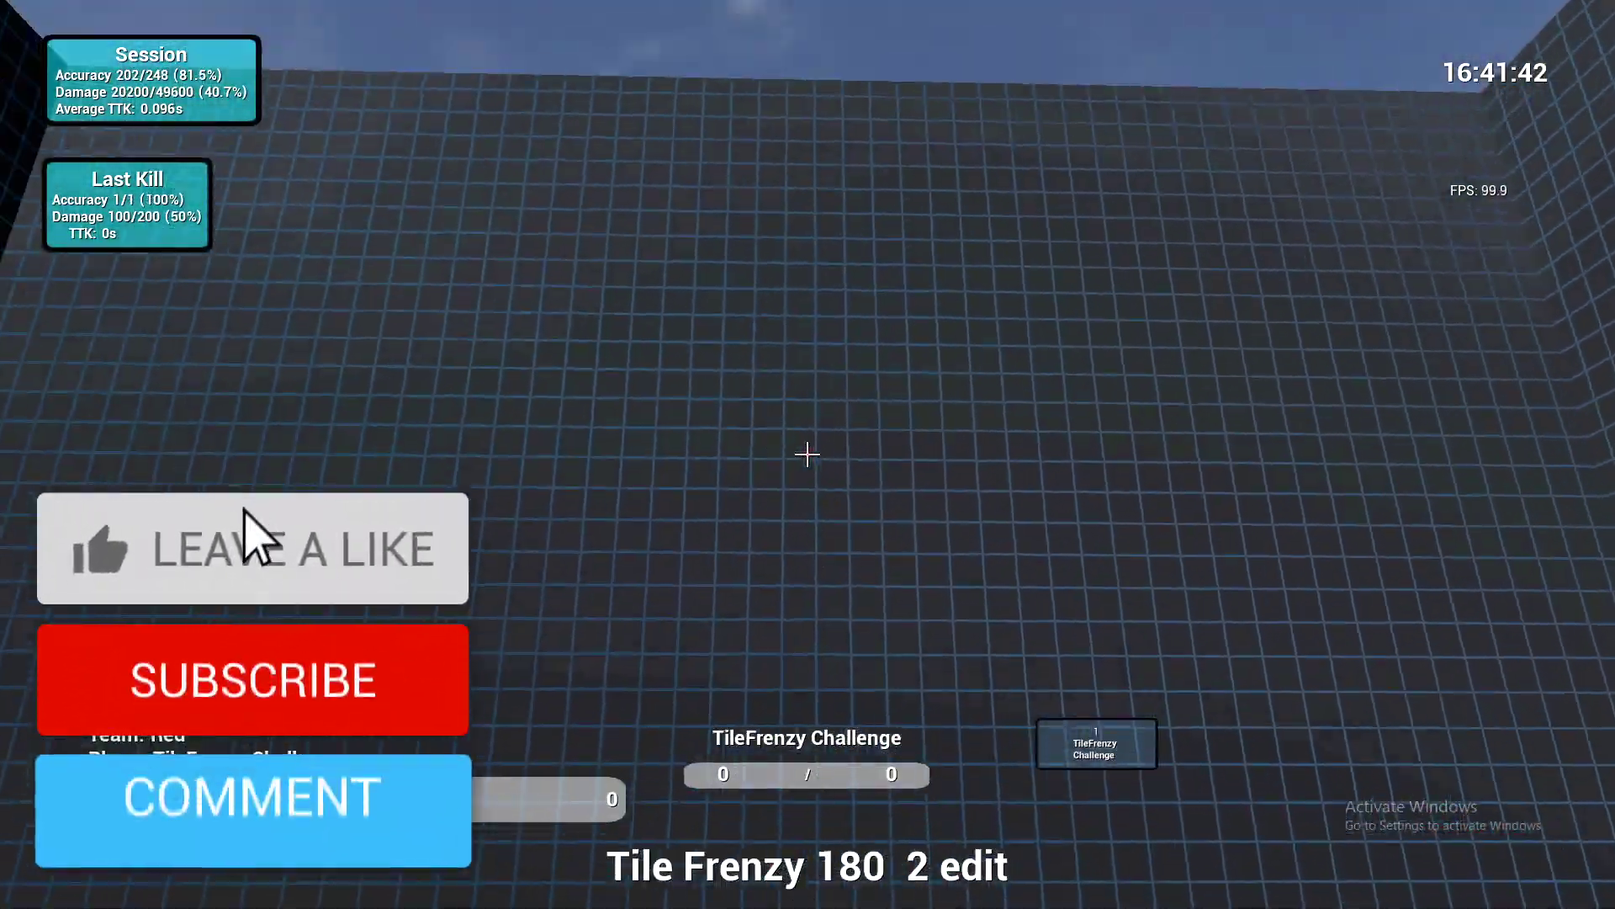
click(806, 454)
click(806, 455)
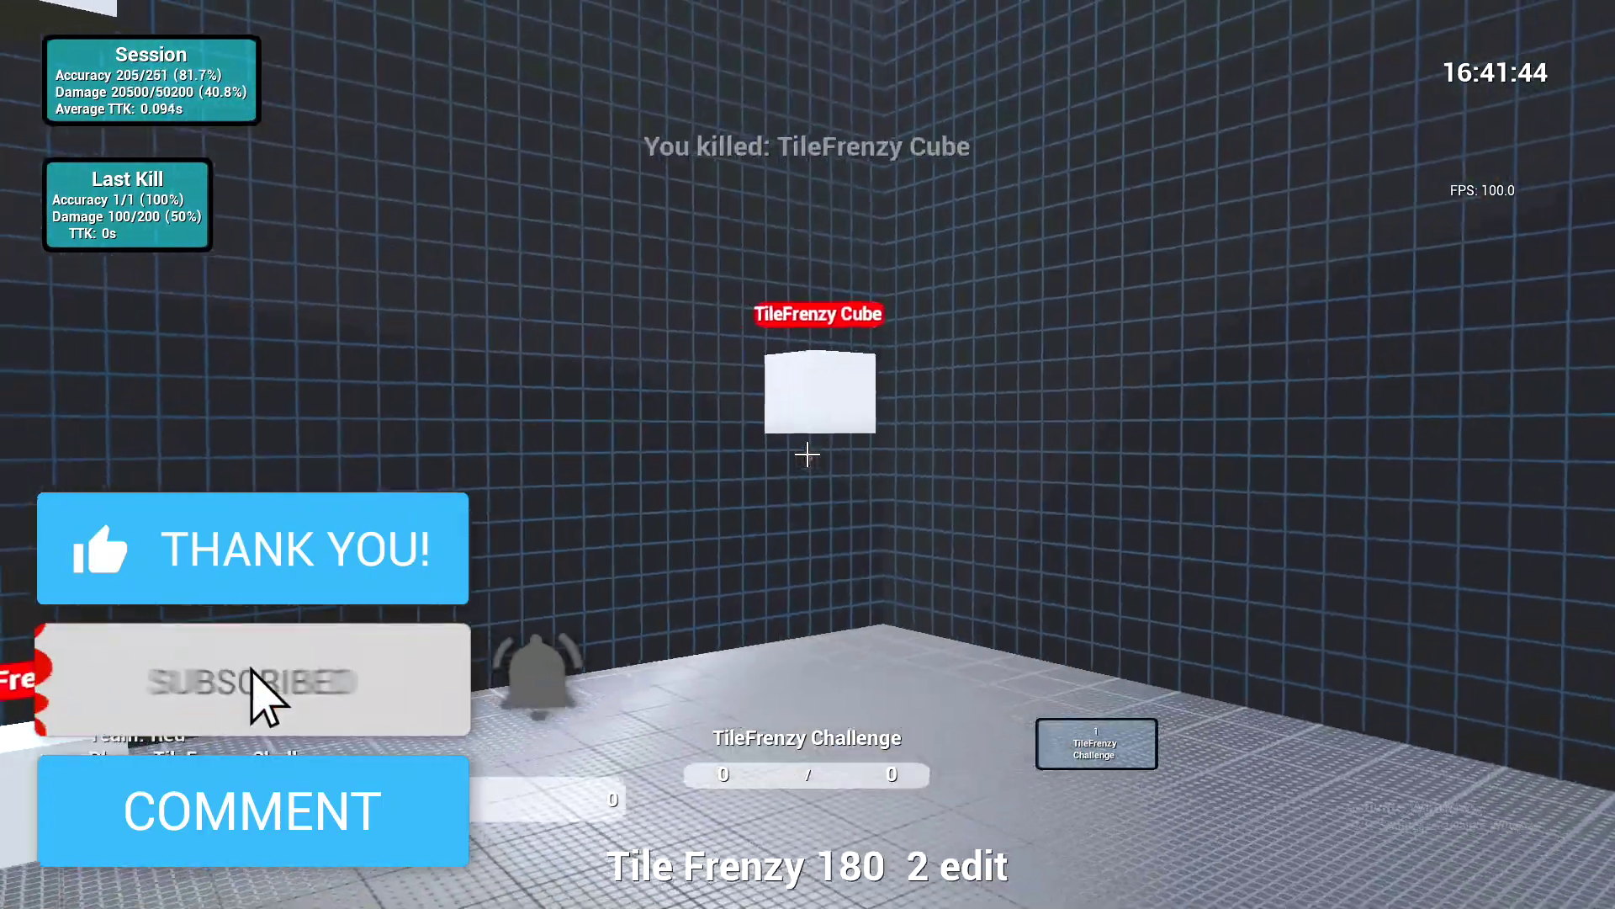
click(806, 455)
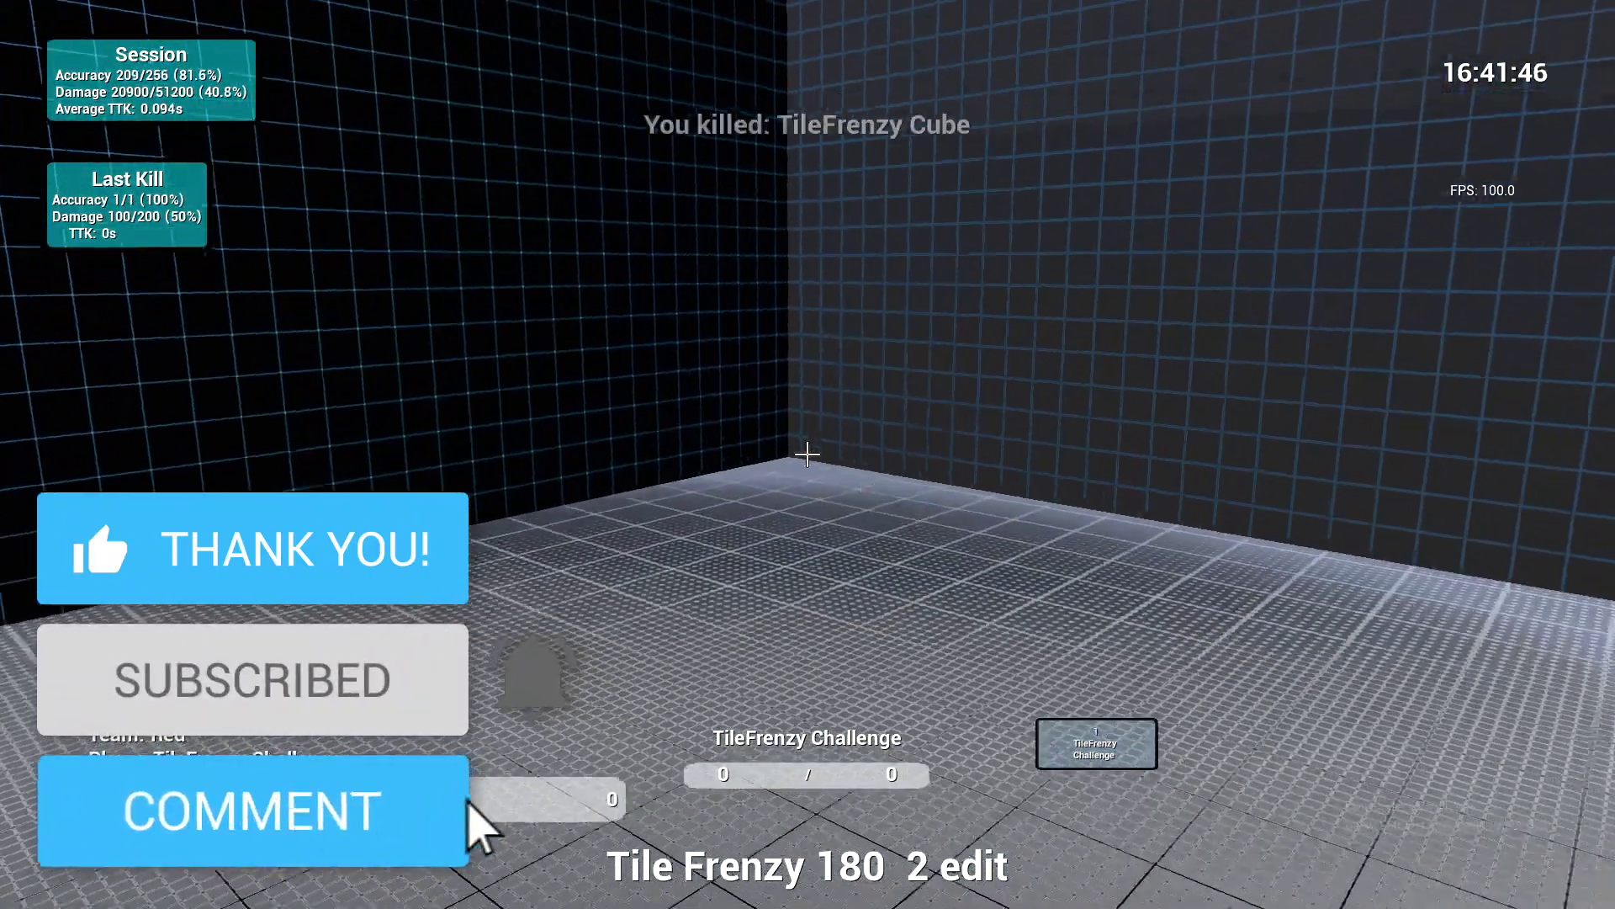
click(806, 454)
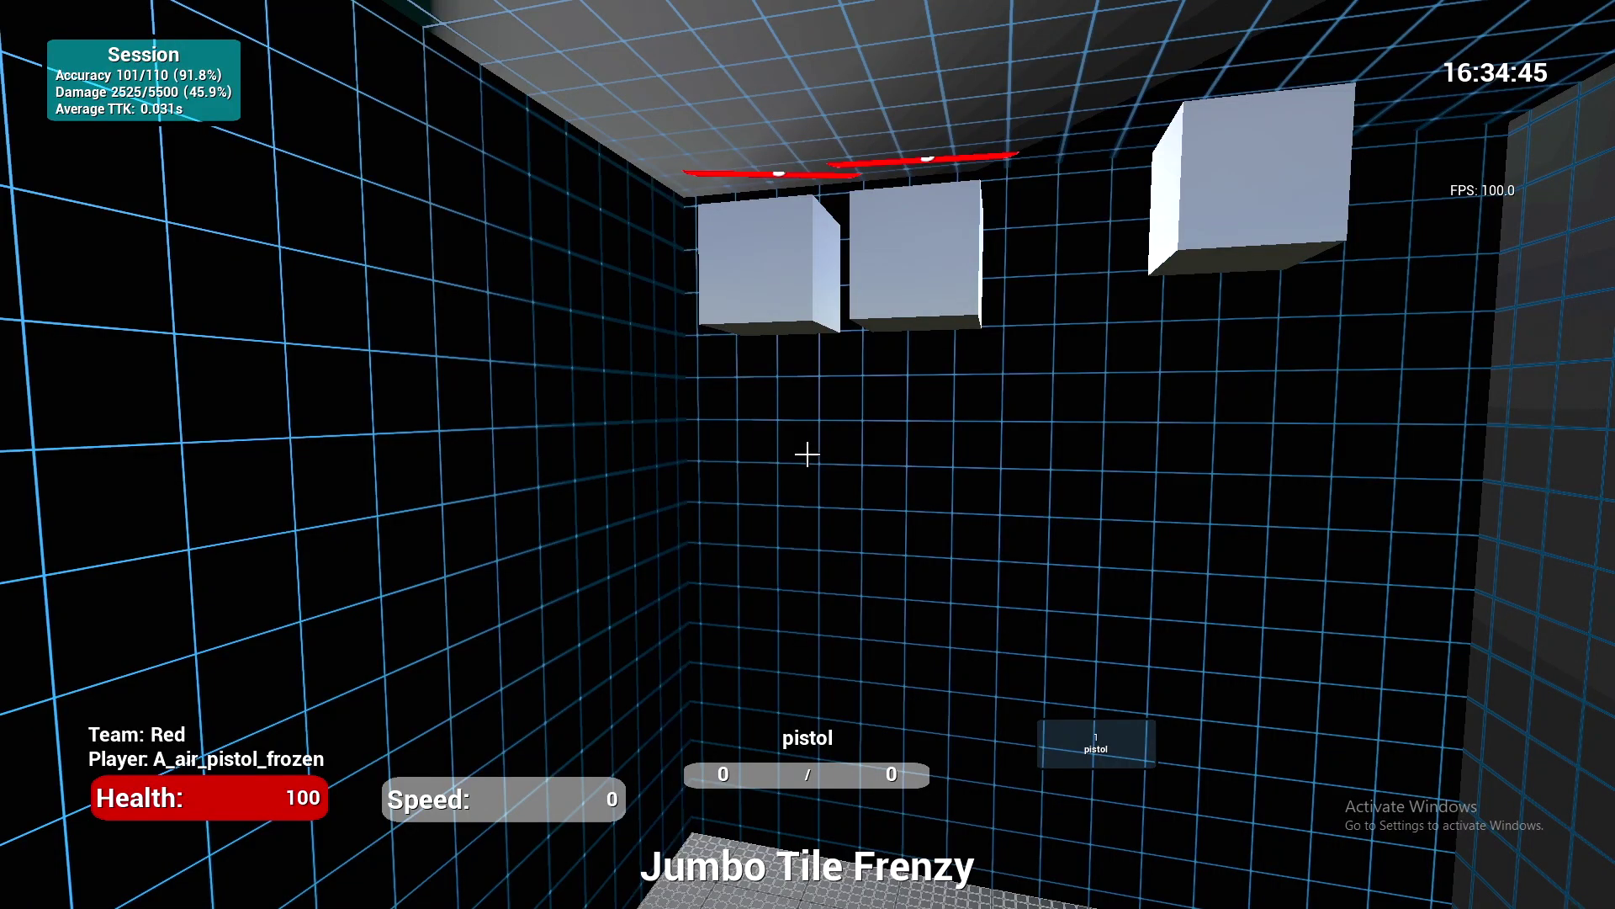
Shoot each newly spawned Jumbo Tile Frenzy cube, reaching 183 hits of 199, about 92% accuracy
click(806, 455)
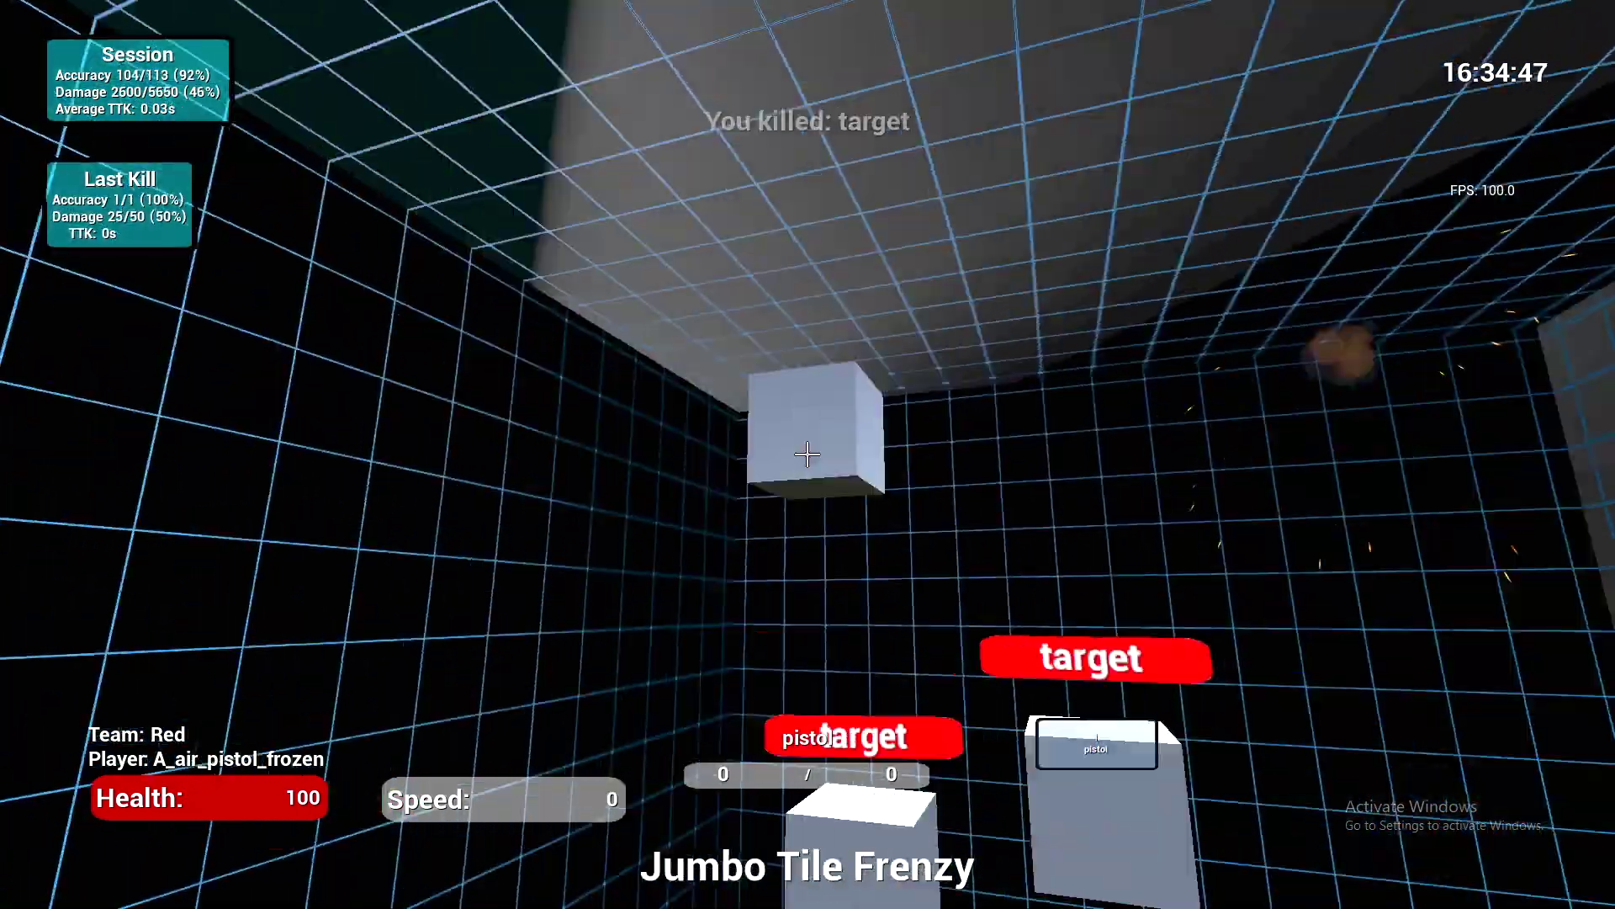
click(807, 454)
click(806, 455)
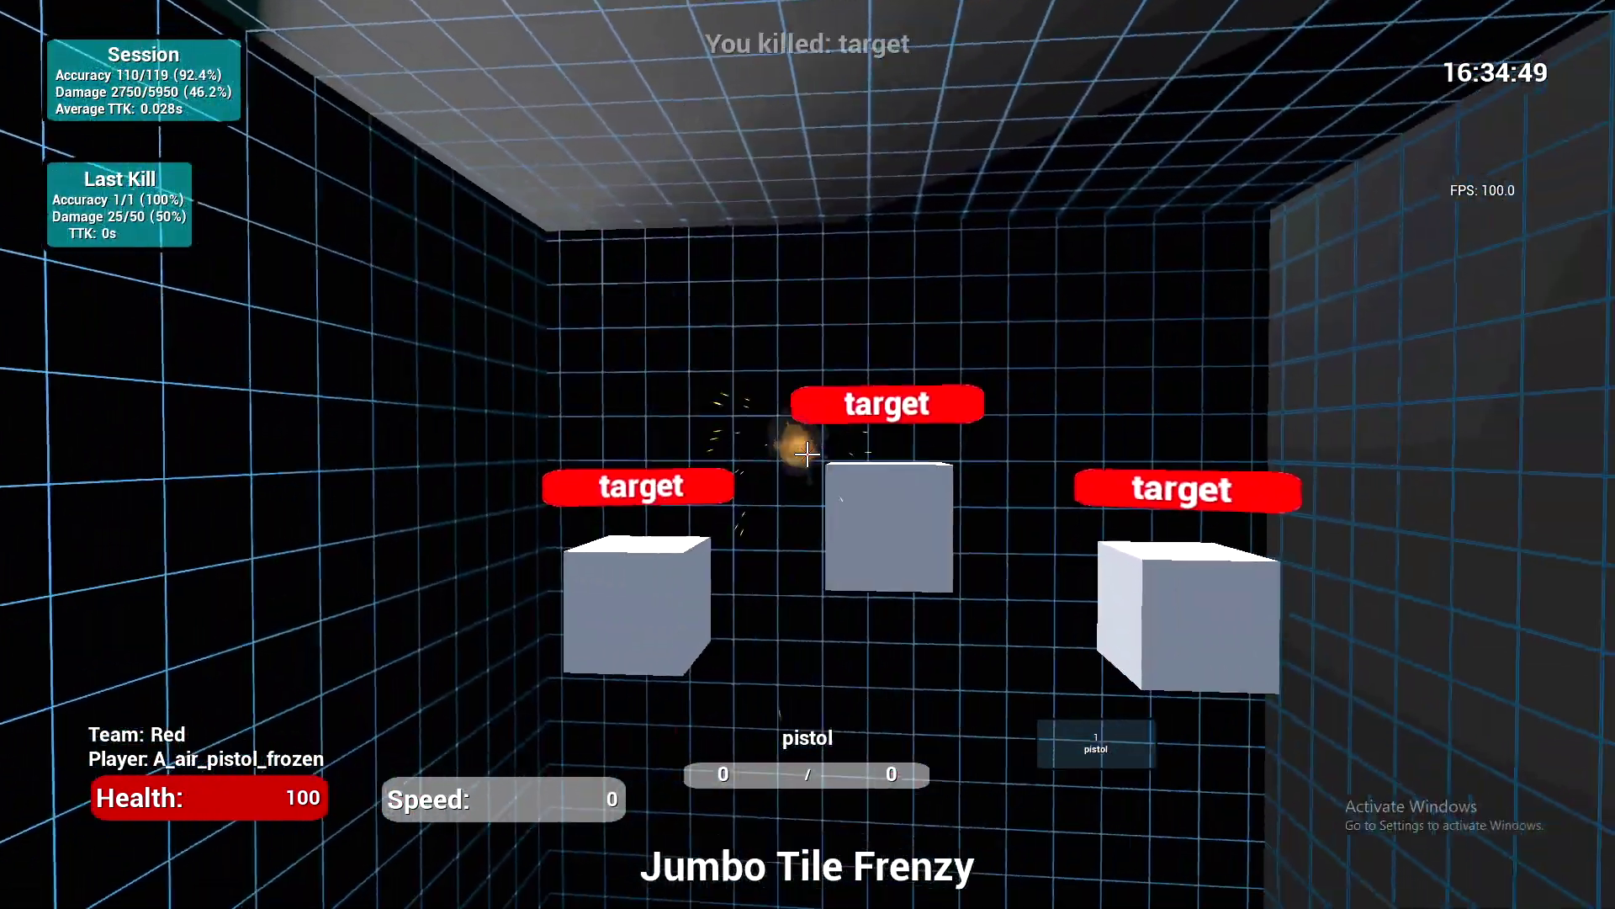
click(807, 454)
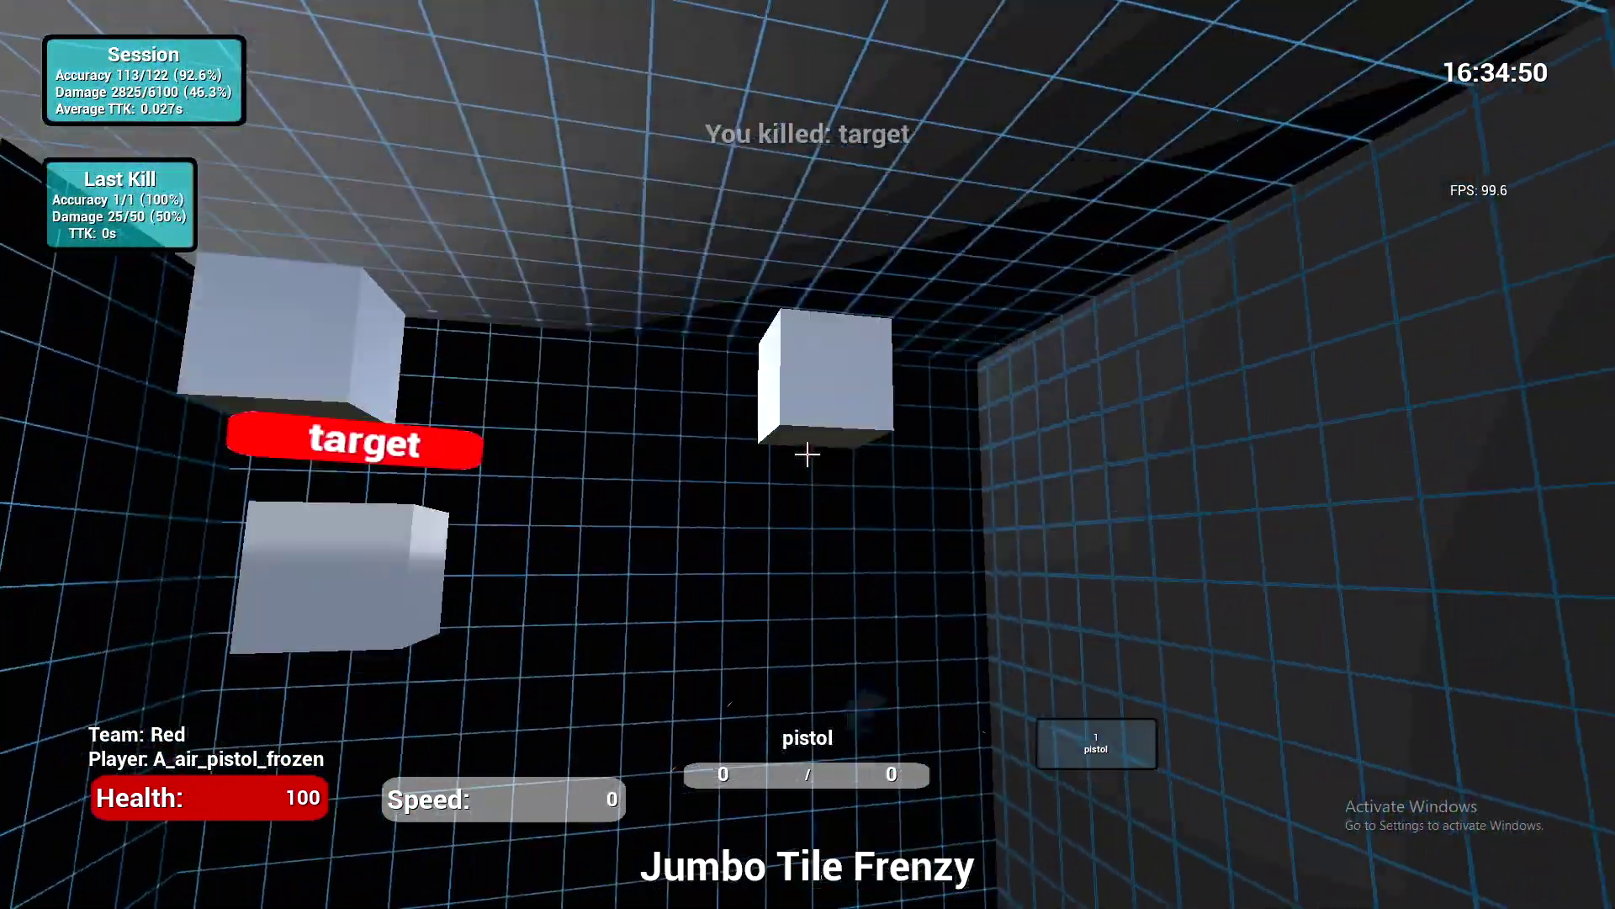
click(807, 454)
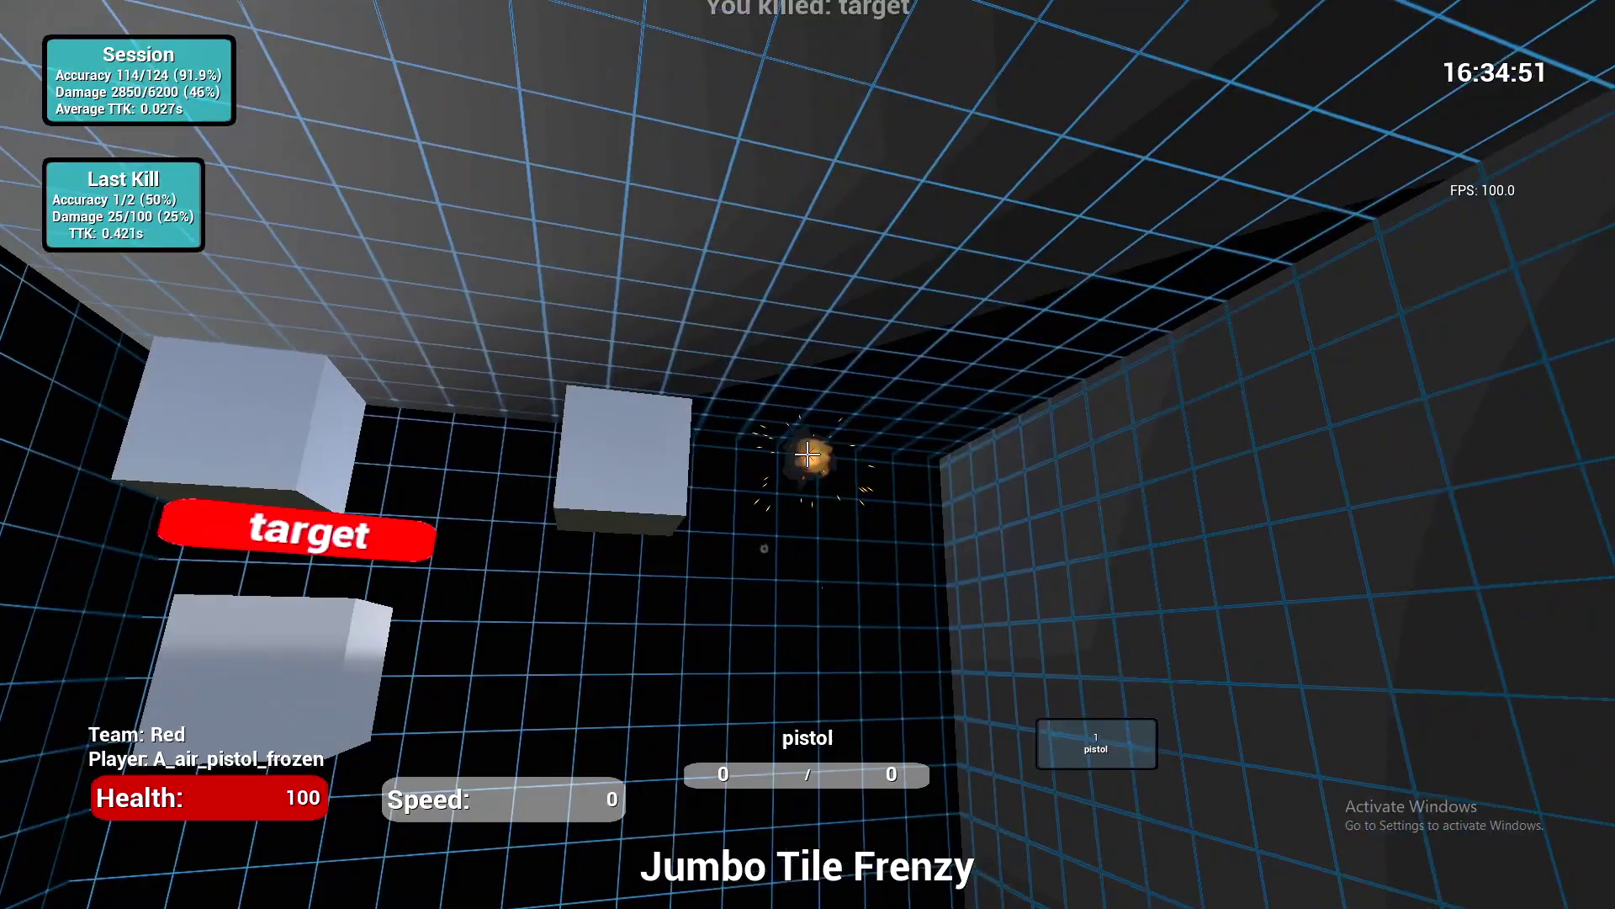
click(807, 455)
click(807, 454)
click(807, 455)
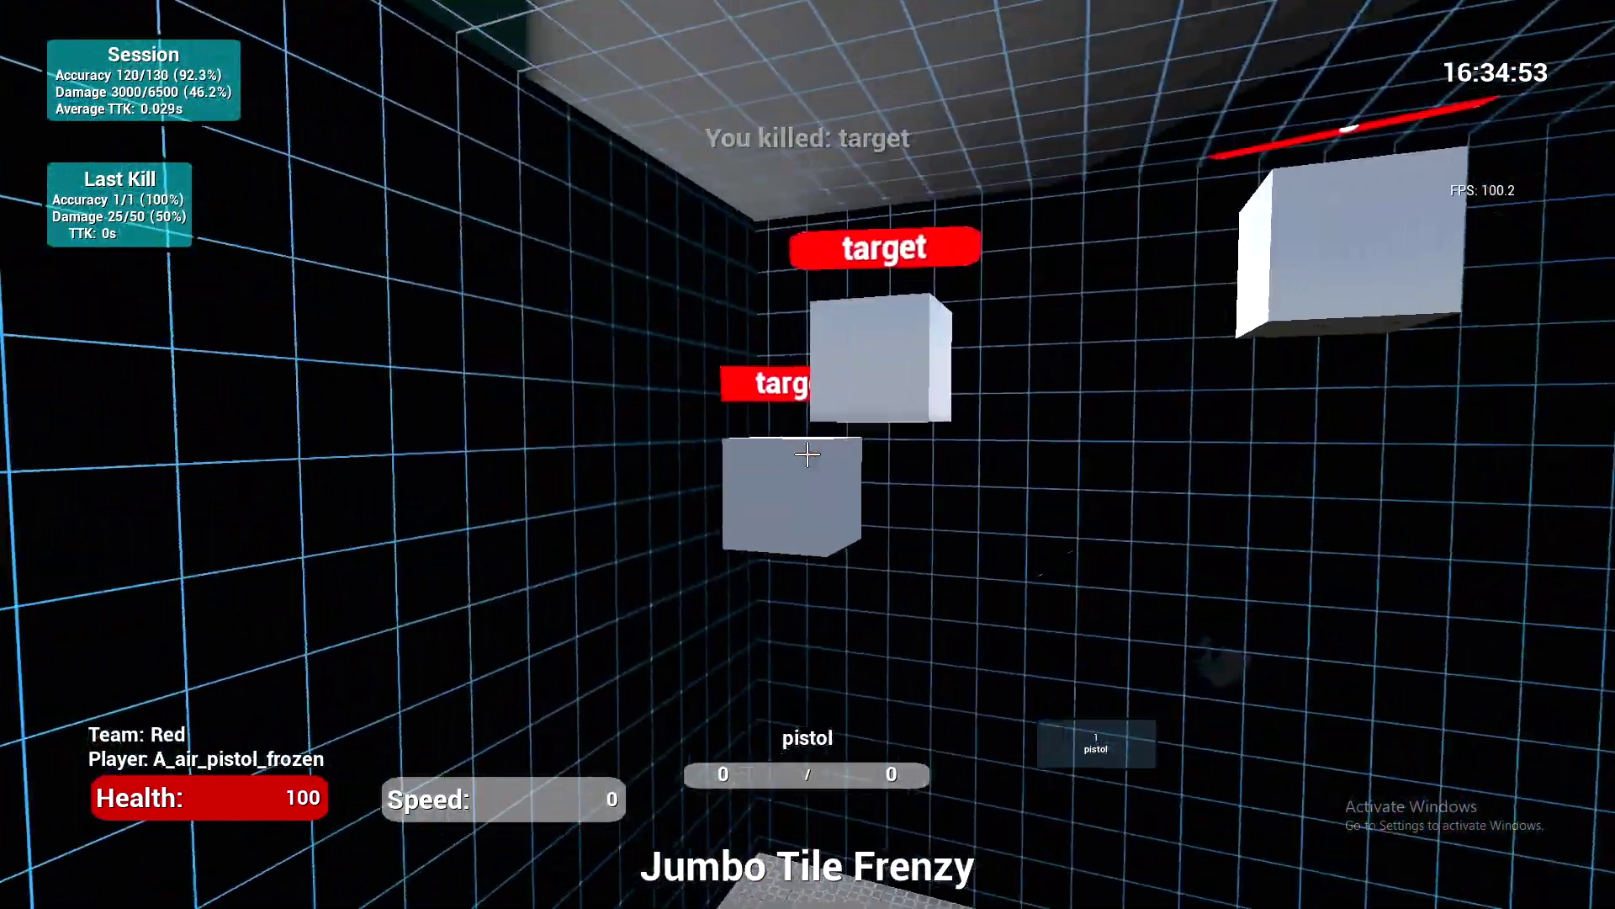
click(807, 456)
click(807, 454)
click(807, 455)
click(806, 454)
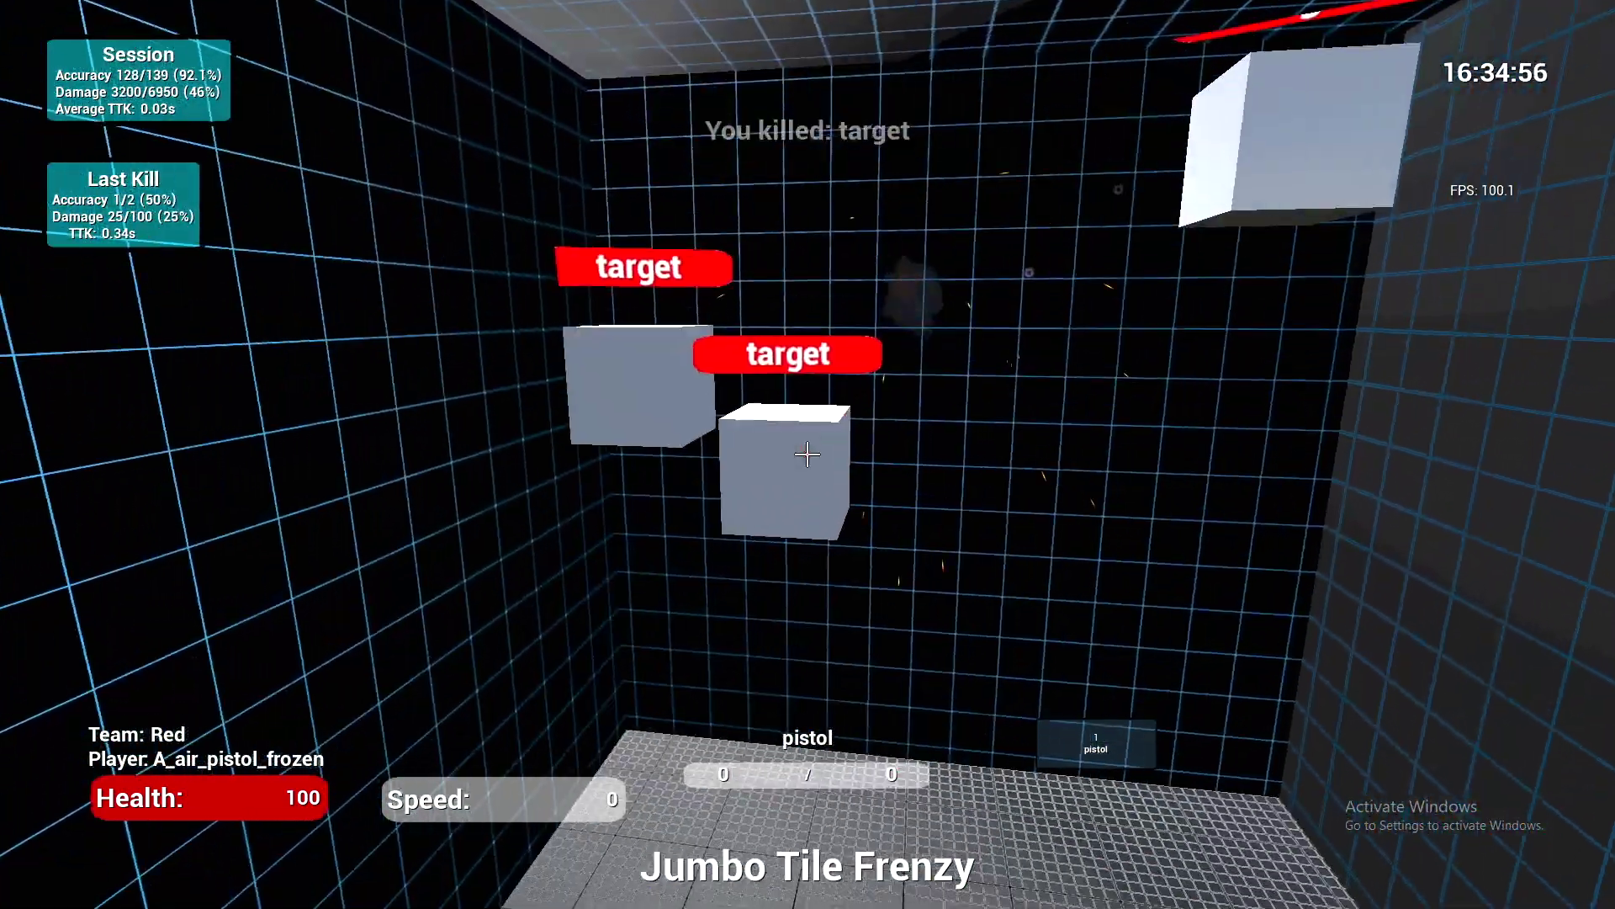
click(807, 455)
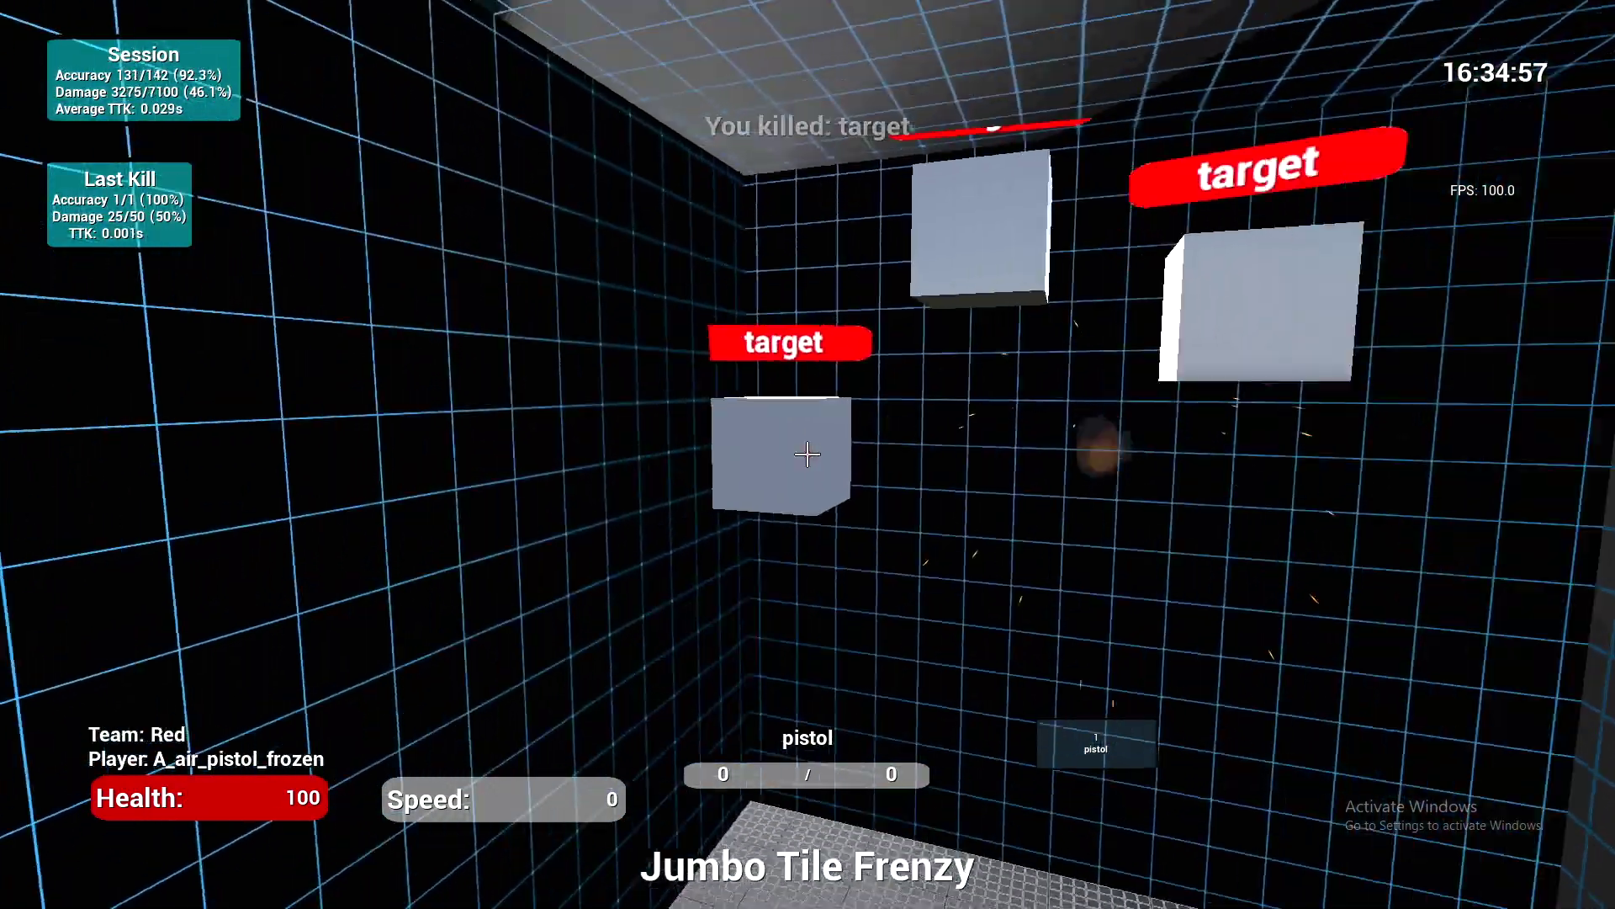
click(806, 454)
click(806, 455)
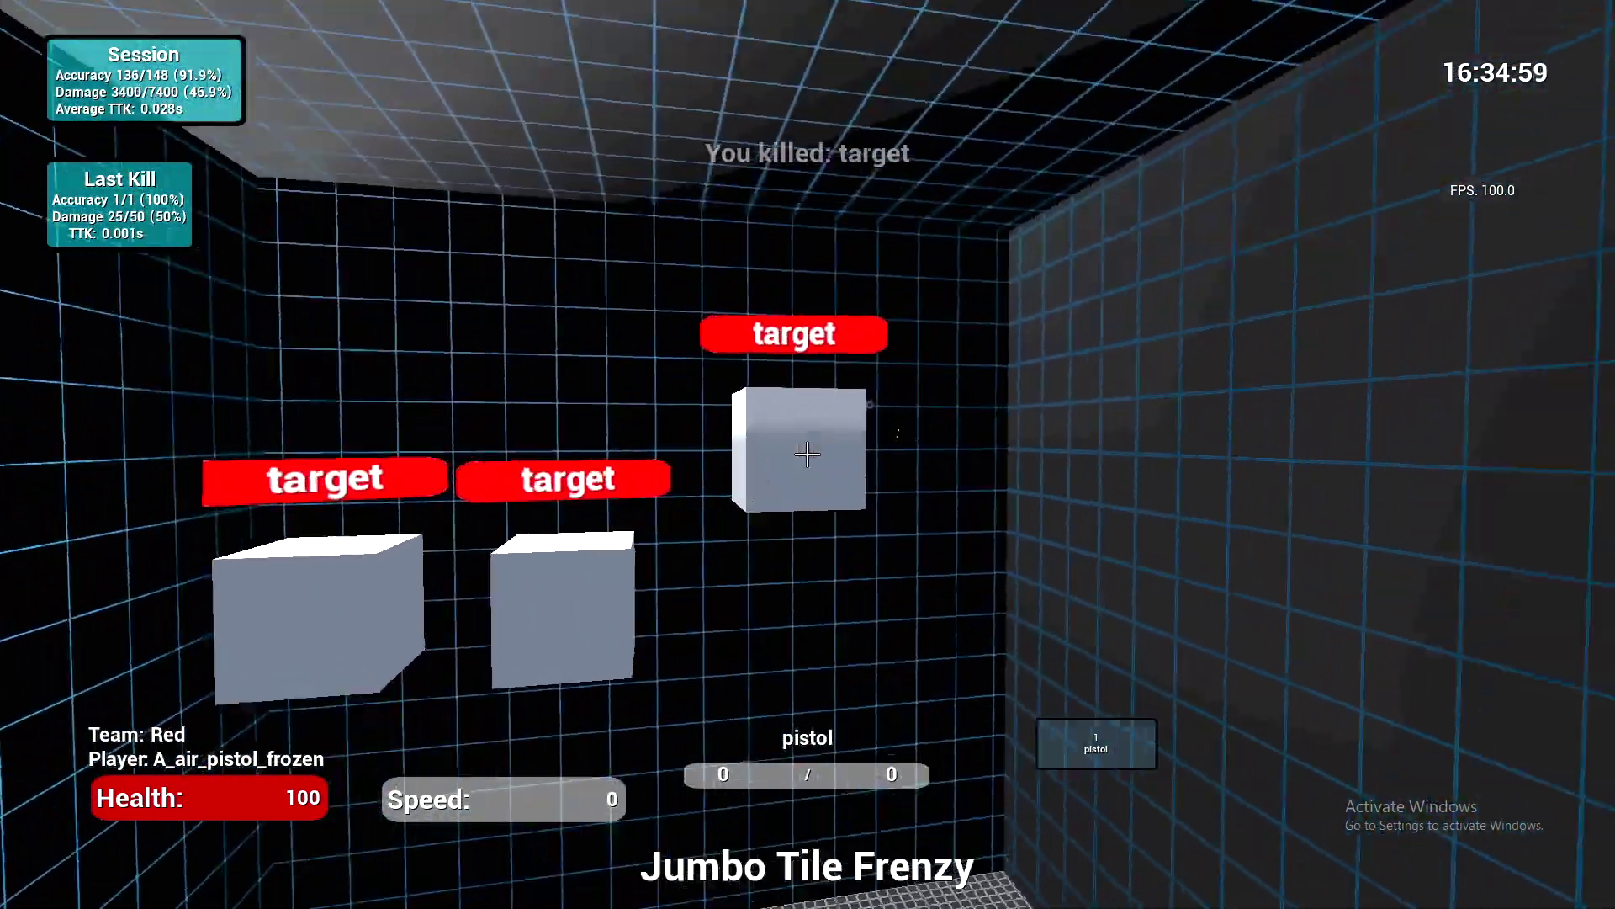
click(807, 455)
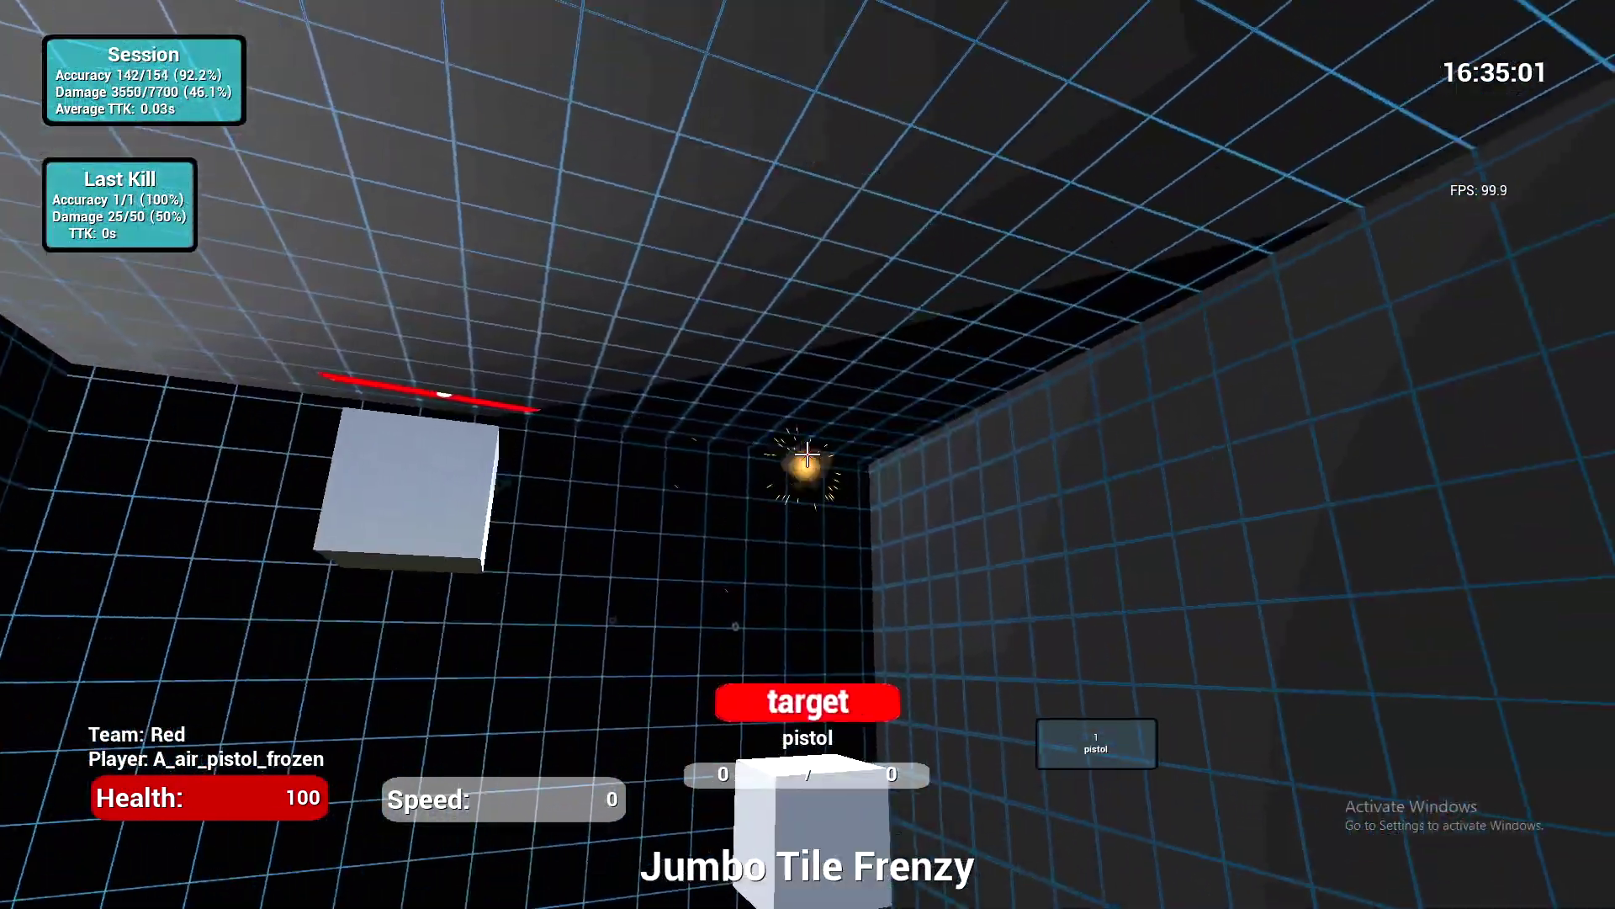
click(806, 455)
click(806, 454)
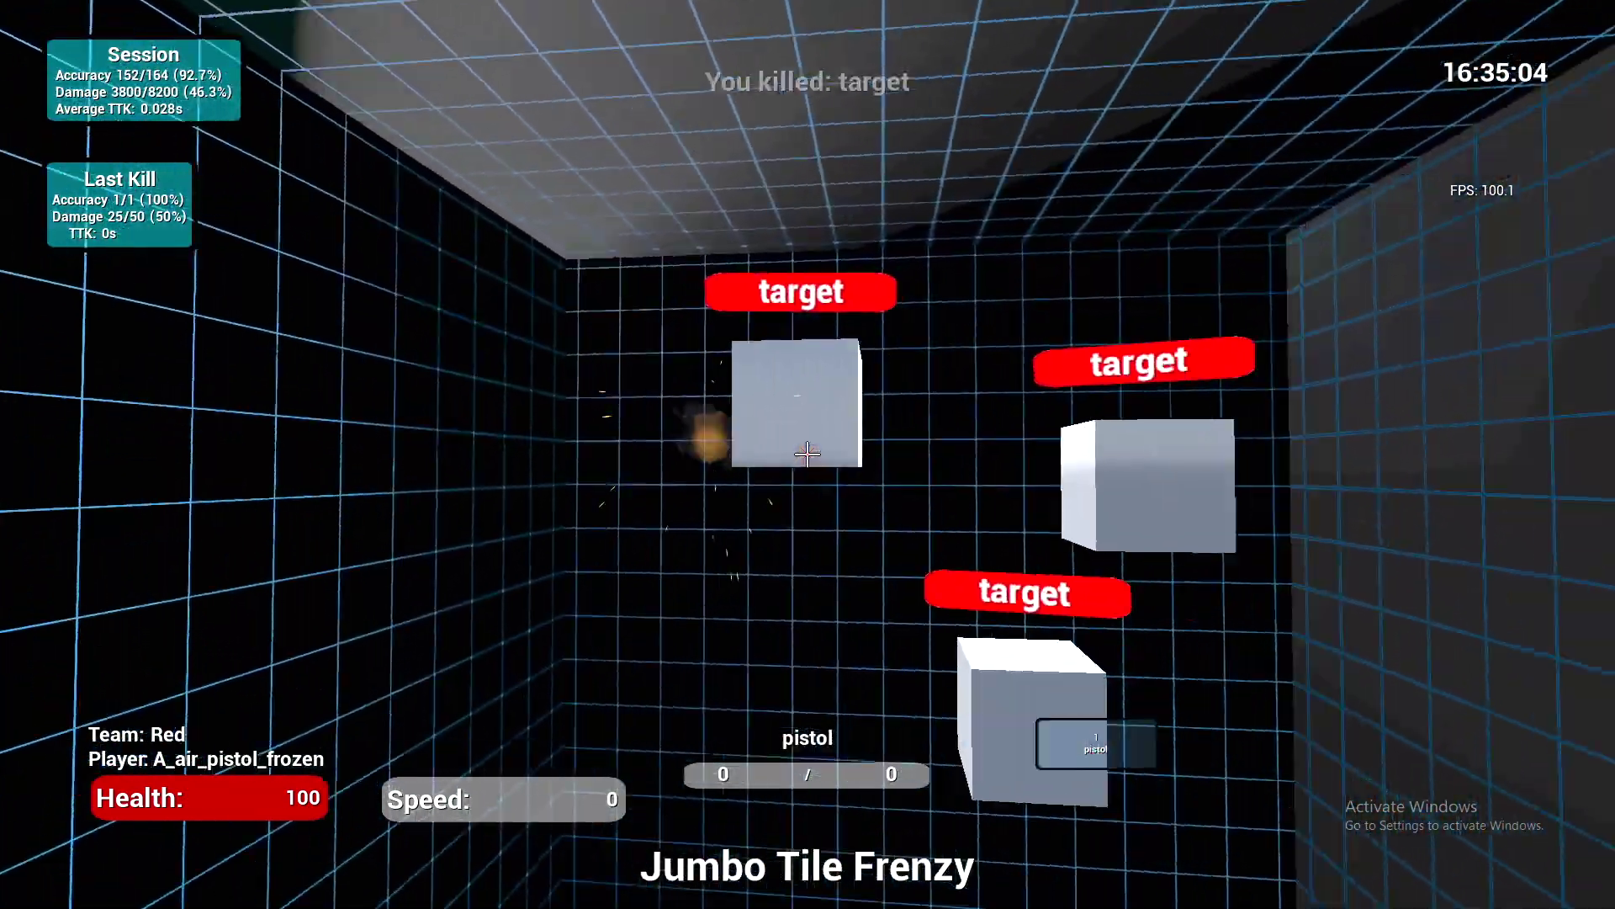
click(807, 455)
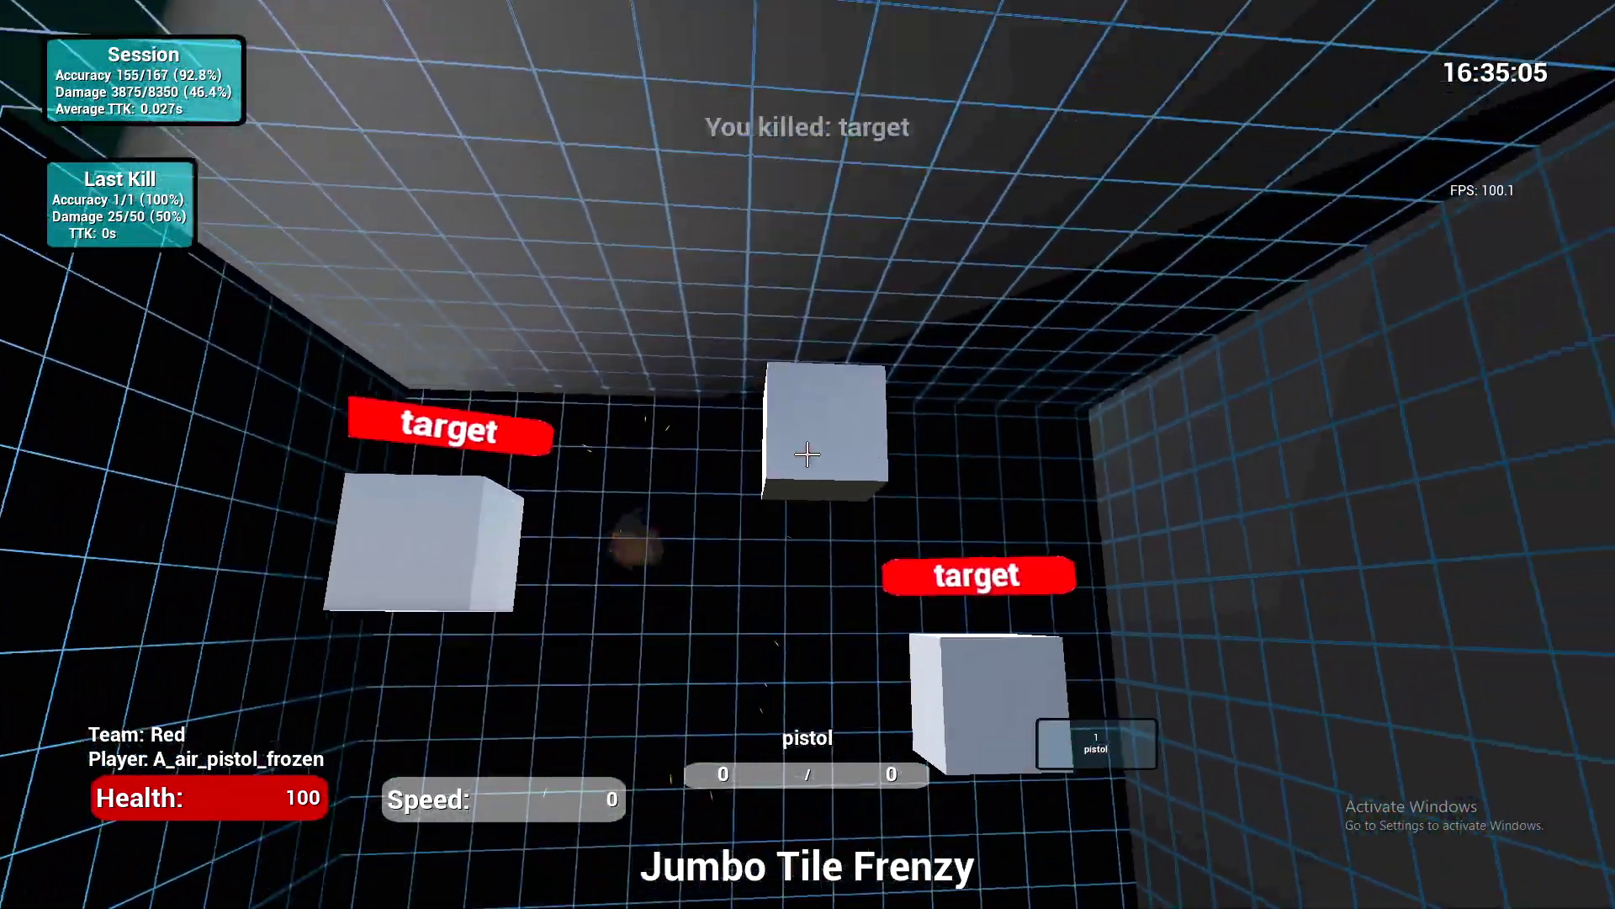
click(807, 454)
click(806, 455)
click(807, 455)
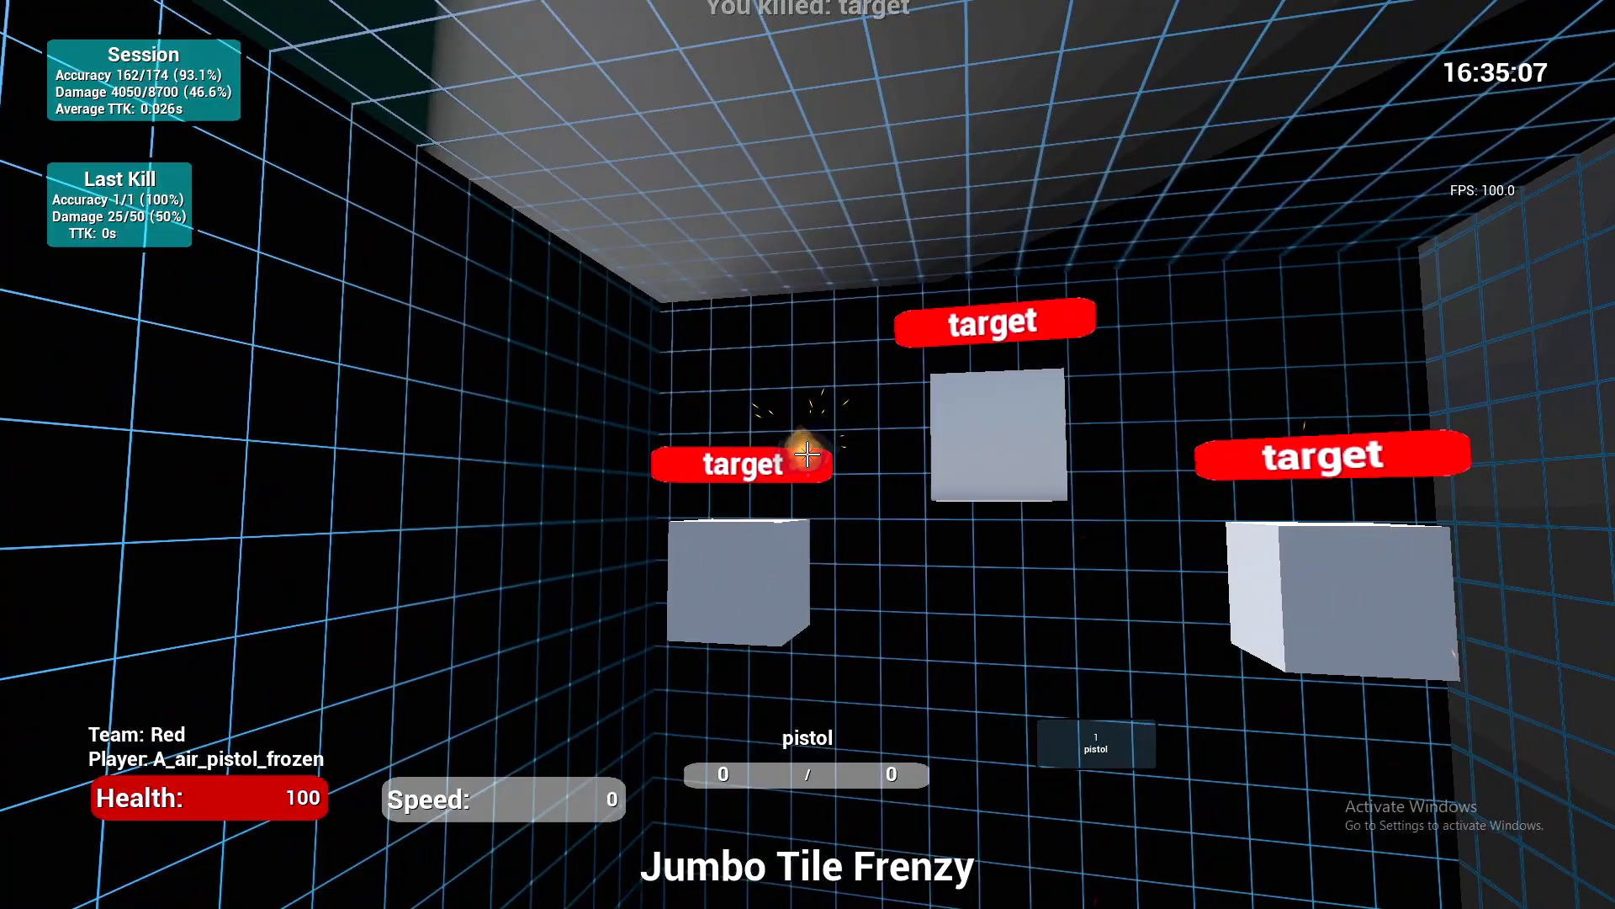
click(807, 454)
click(807, 455)
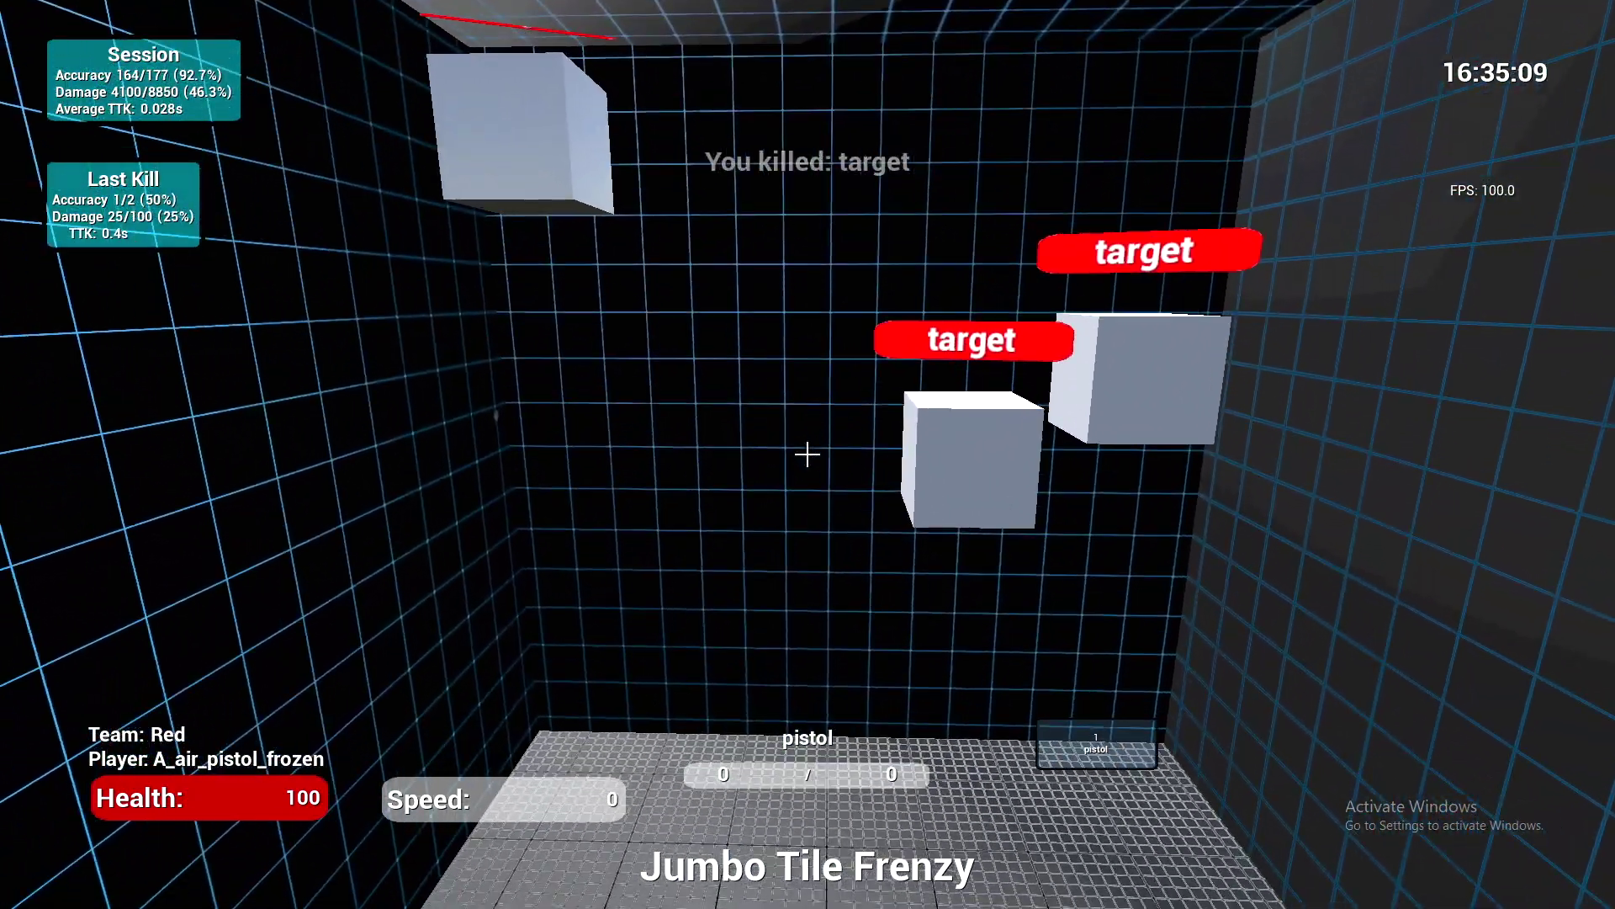
click(806, 455)
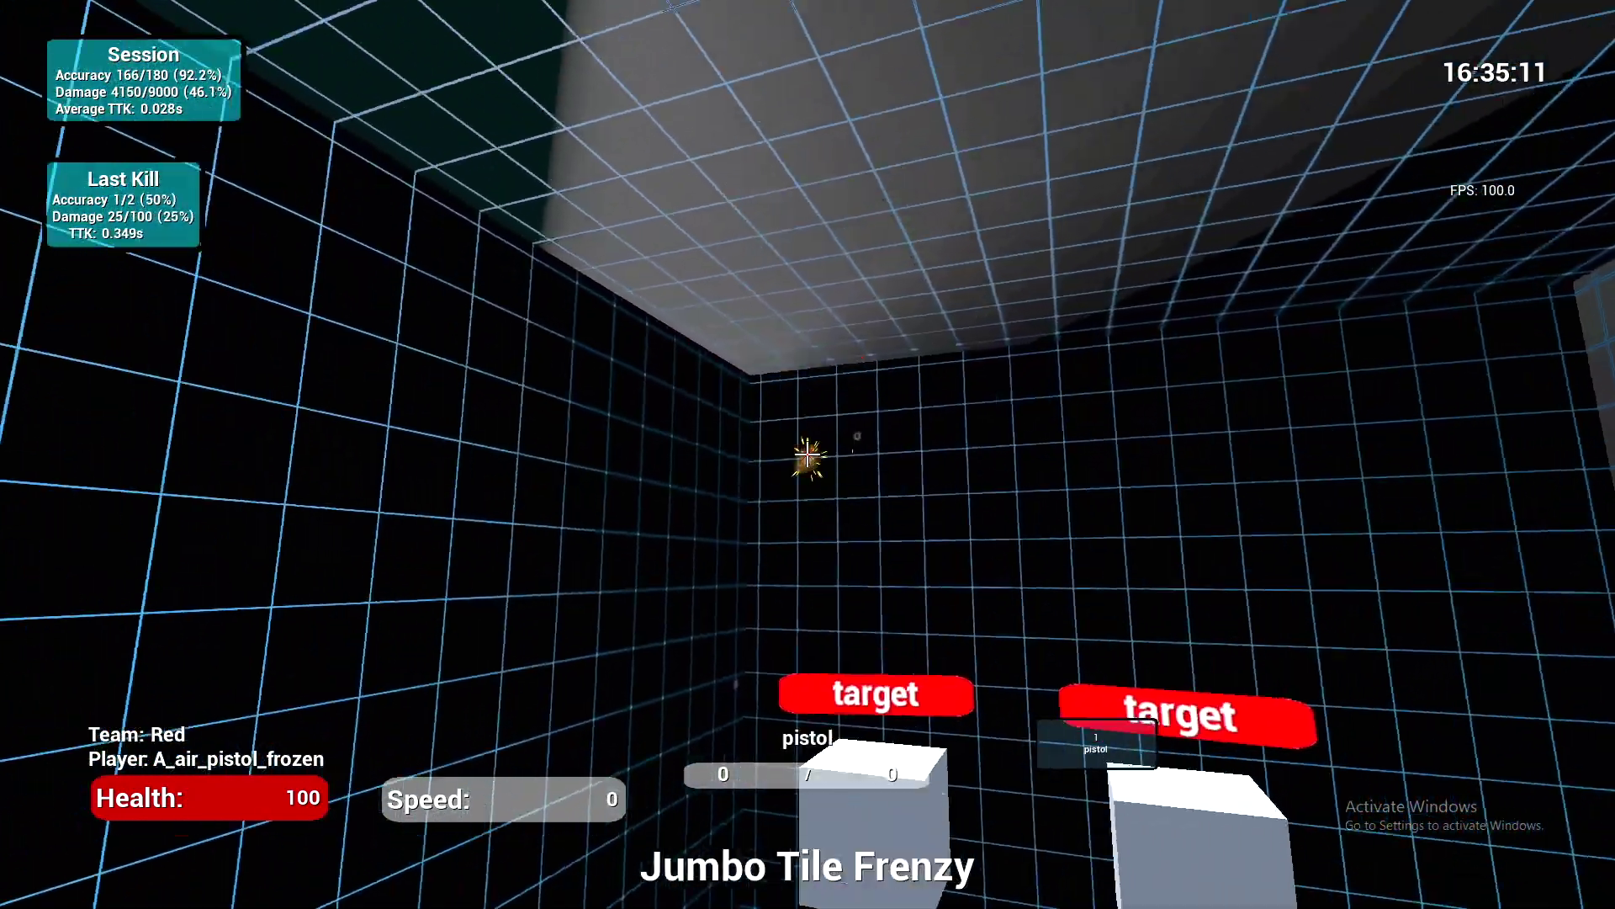
click(807, 456)
click(807, 455)
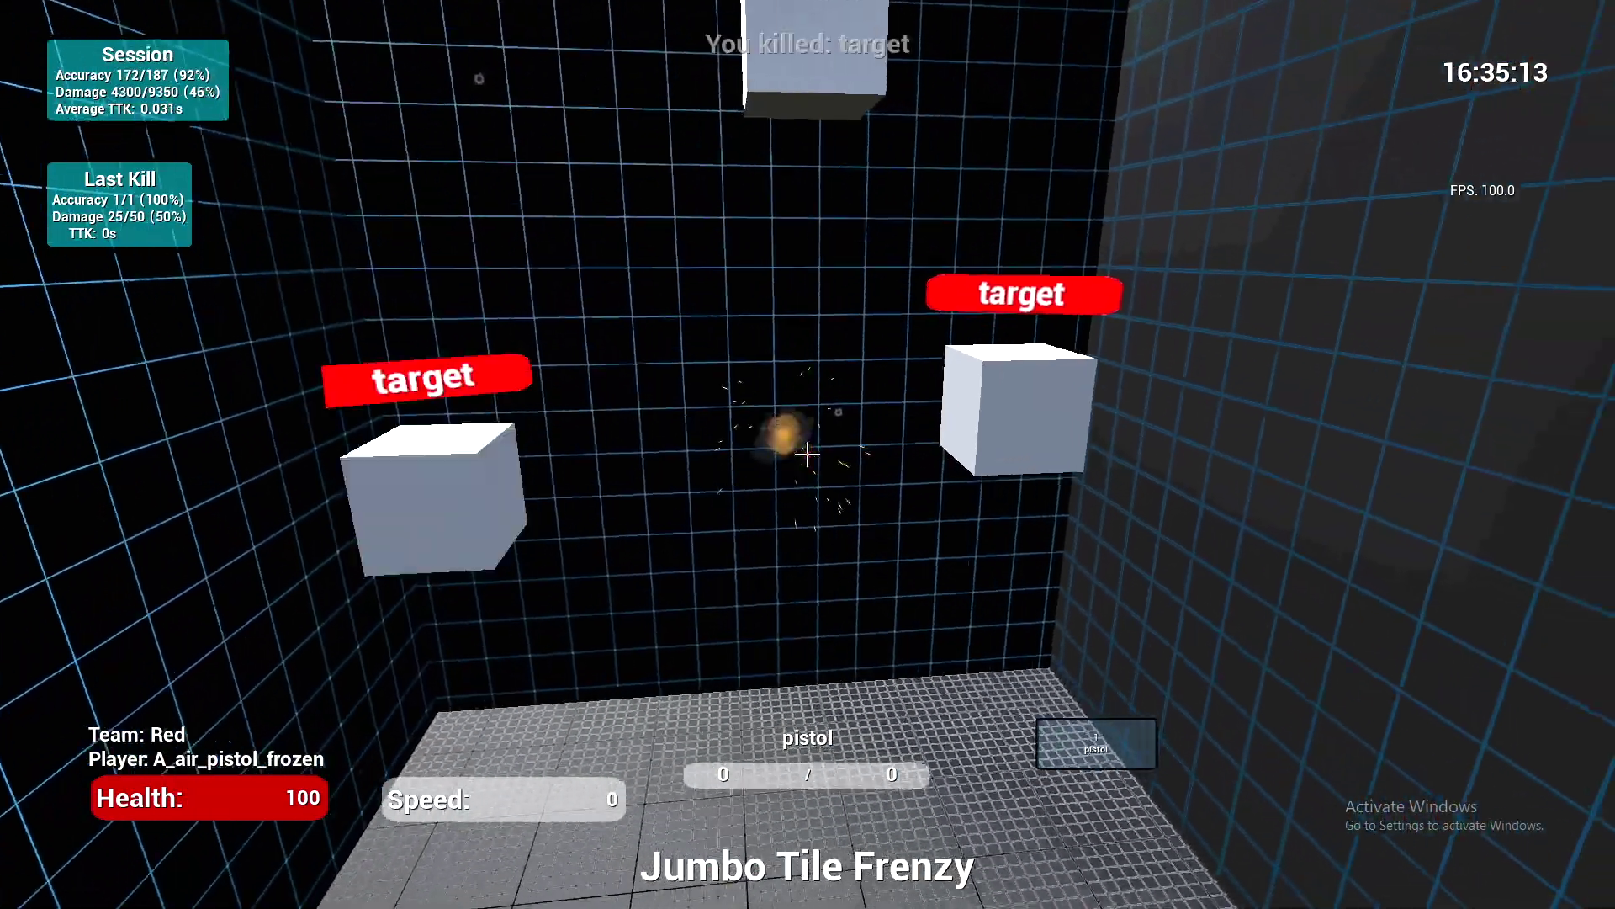
click(807, 455)
click(807, 454)
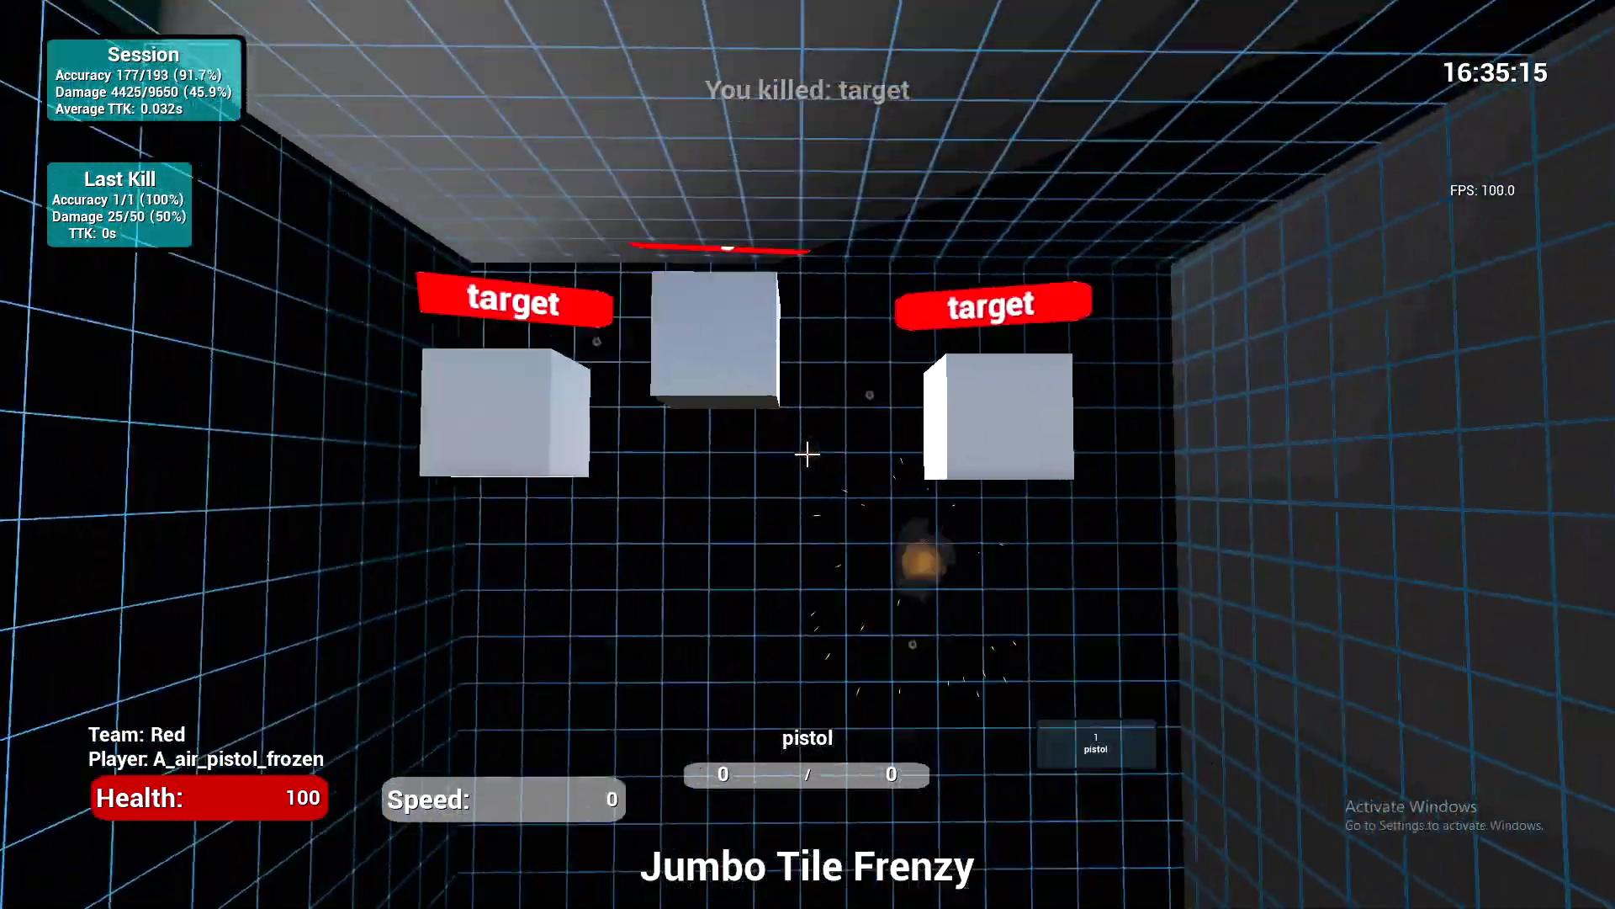
click(807, 454)
Fire twenty more shots at Jumbo Tile Frenzy cubes, reaching 256 of 280 hits (about 91.4%)
click(807, 454)
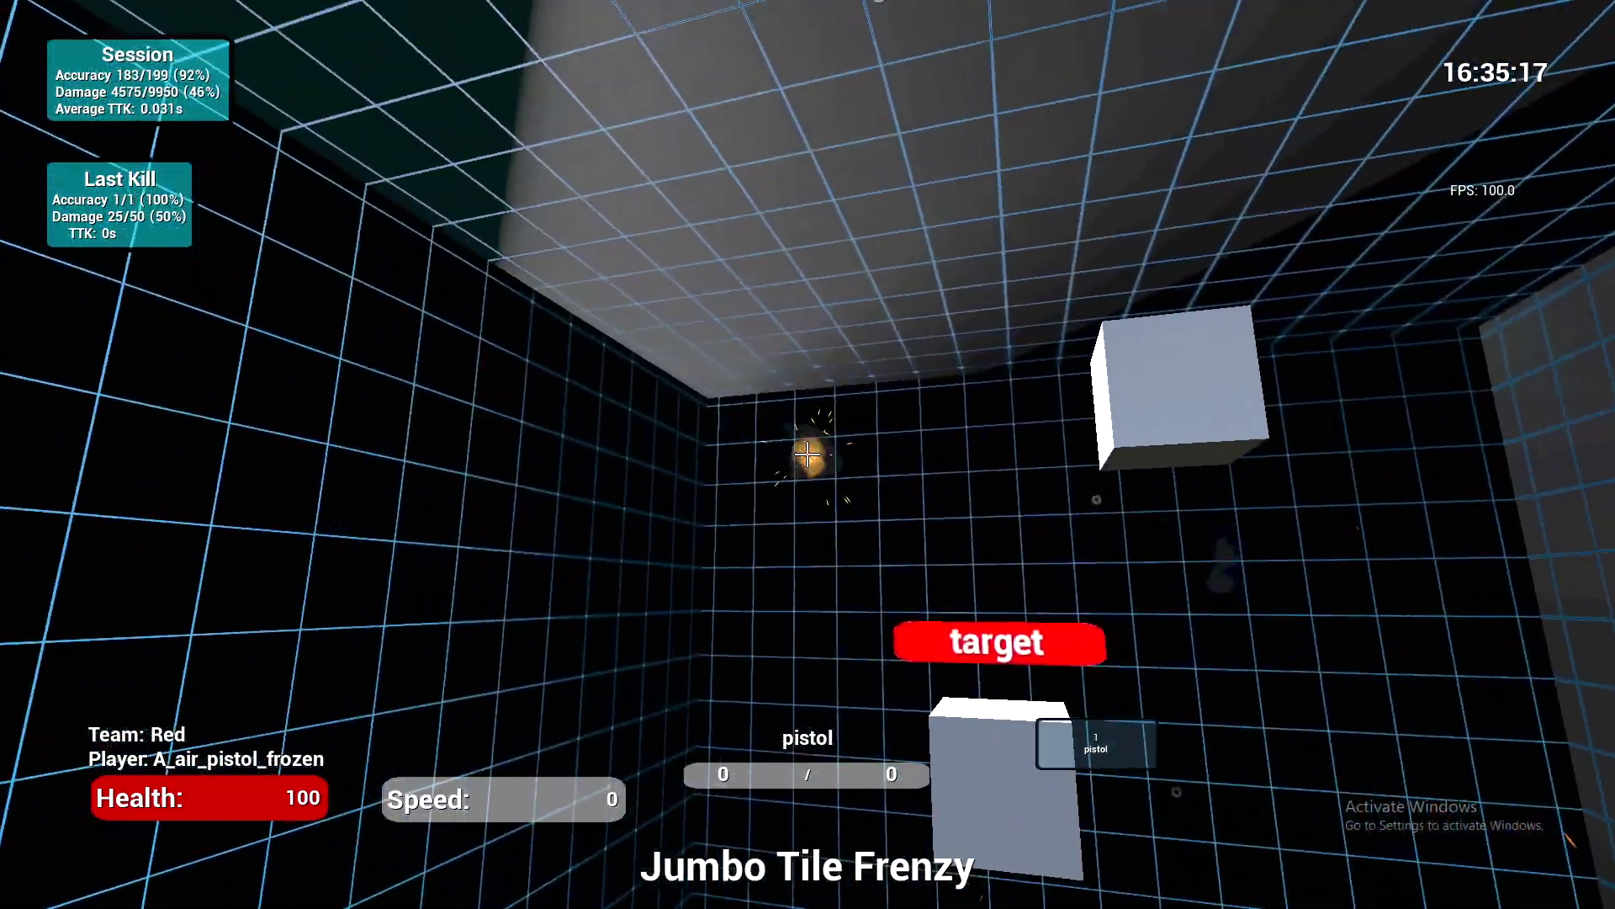
click(806, 455)
click(807, 455)
click(807, 455)
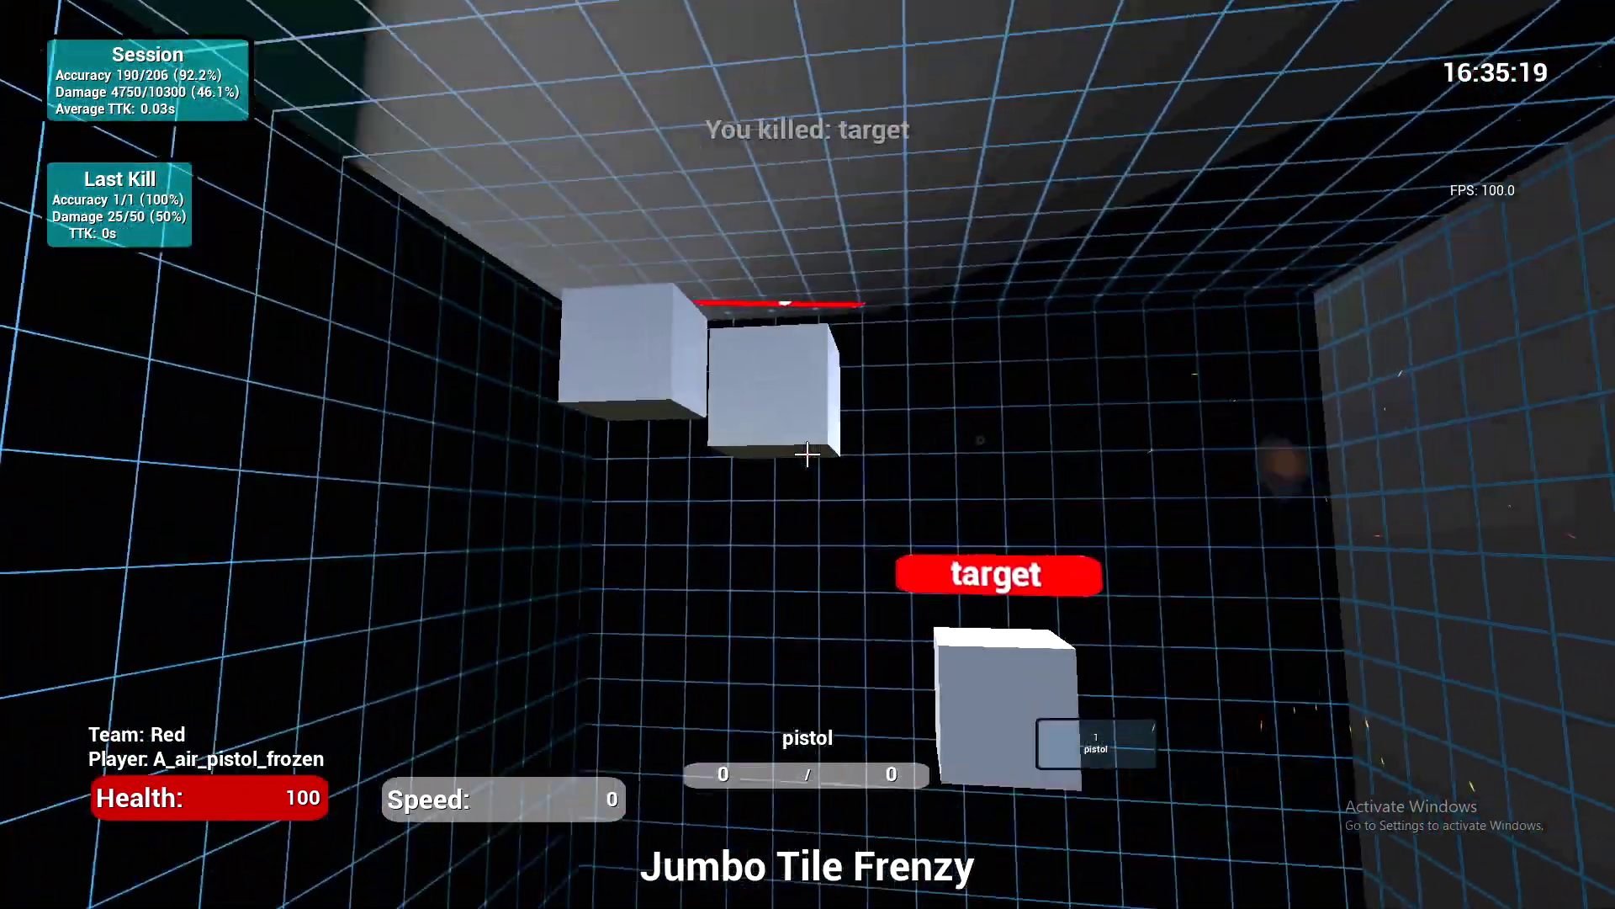
click(806, 456)
click(807, 456)
click(806, 454)
click(806, 455)
click(807, 455)
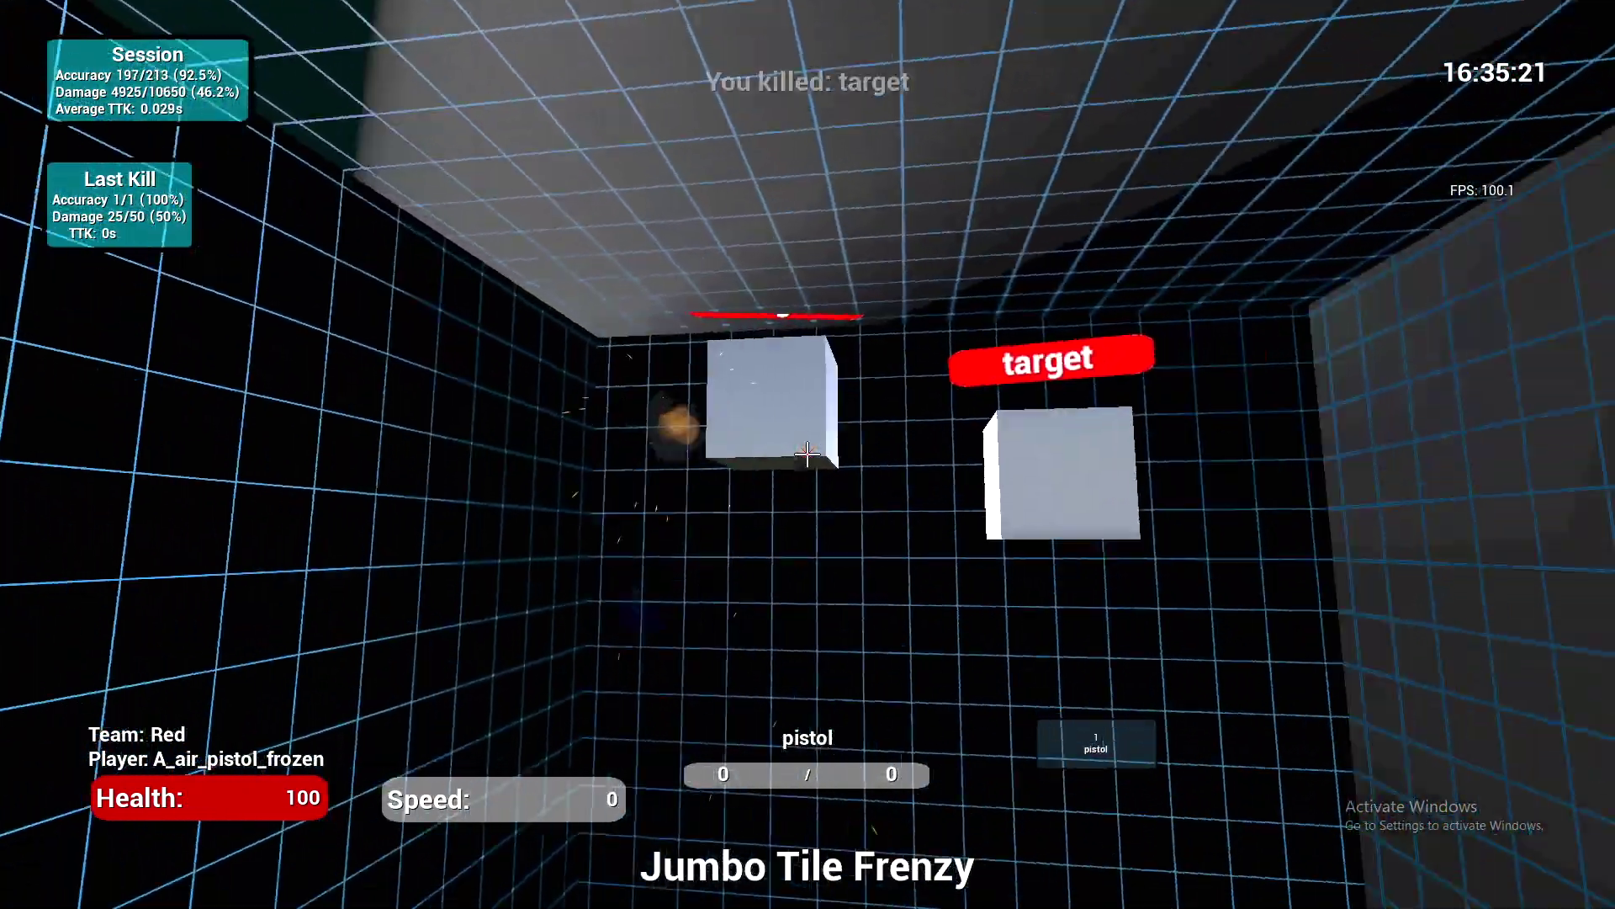
click(806, 456)
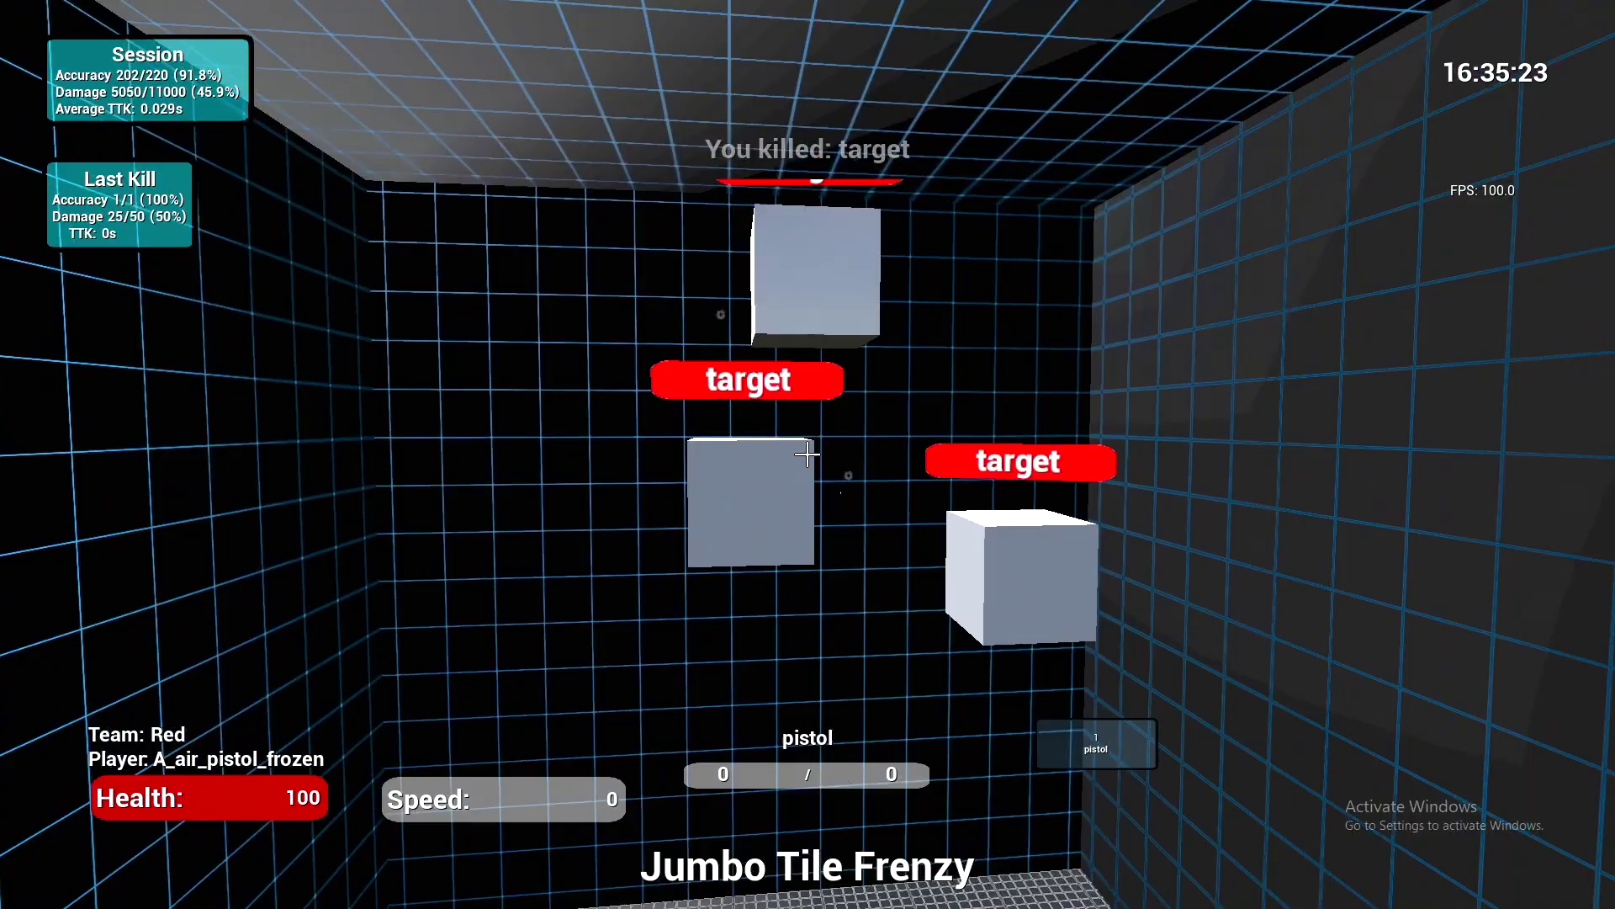
click(806, 455)
click(806, 455)
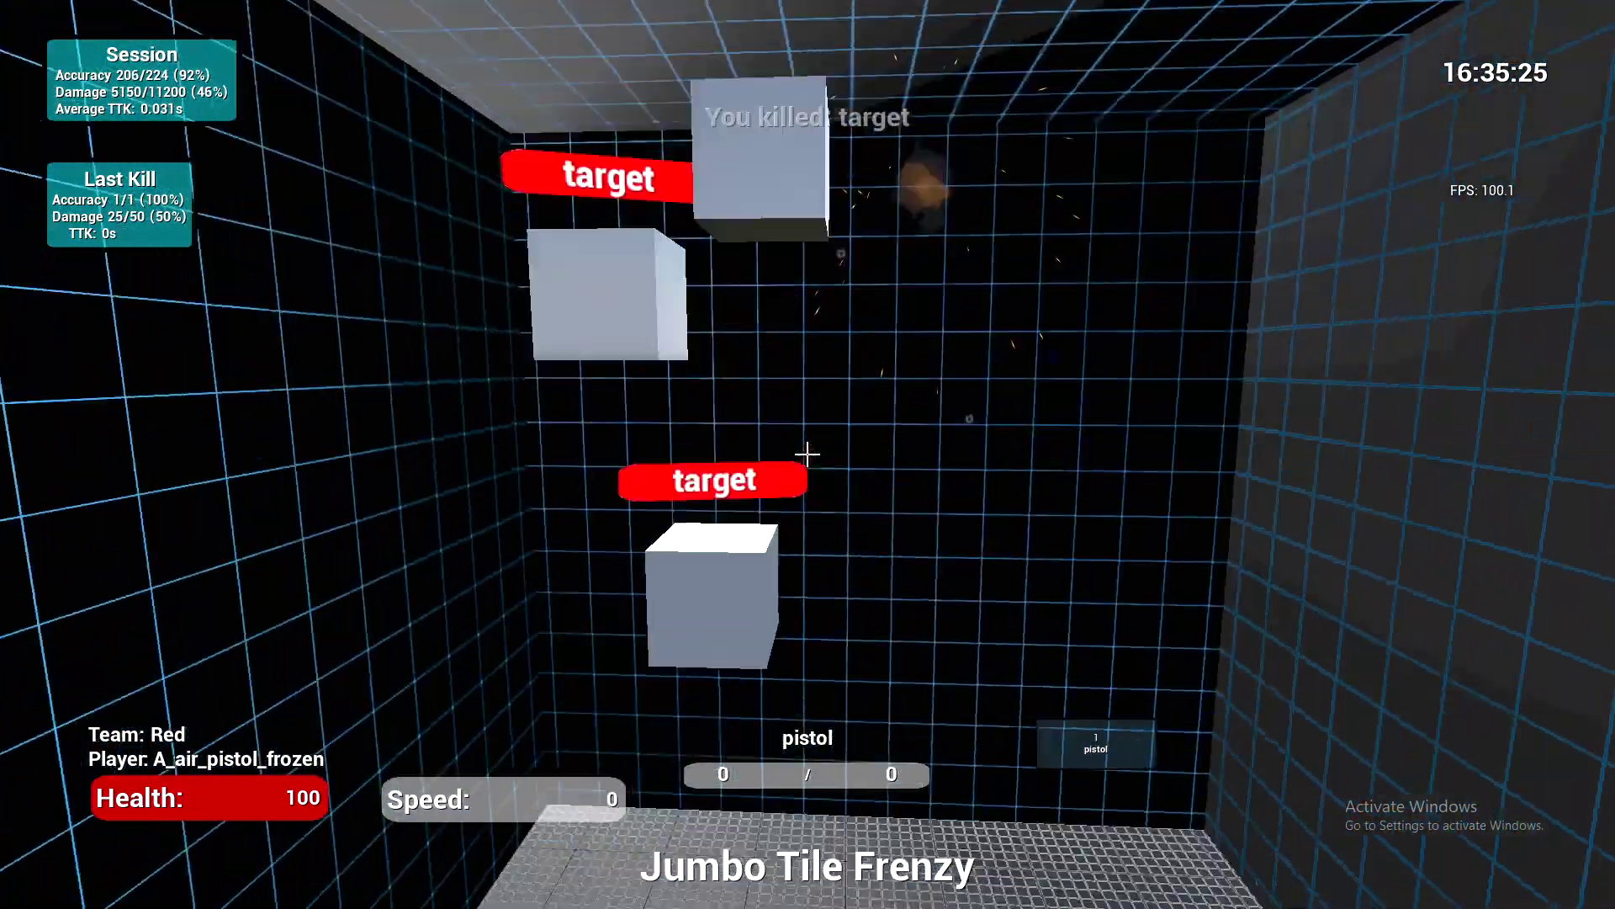
click(806, 455)
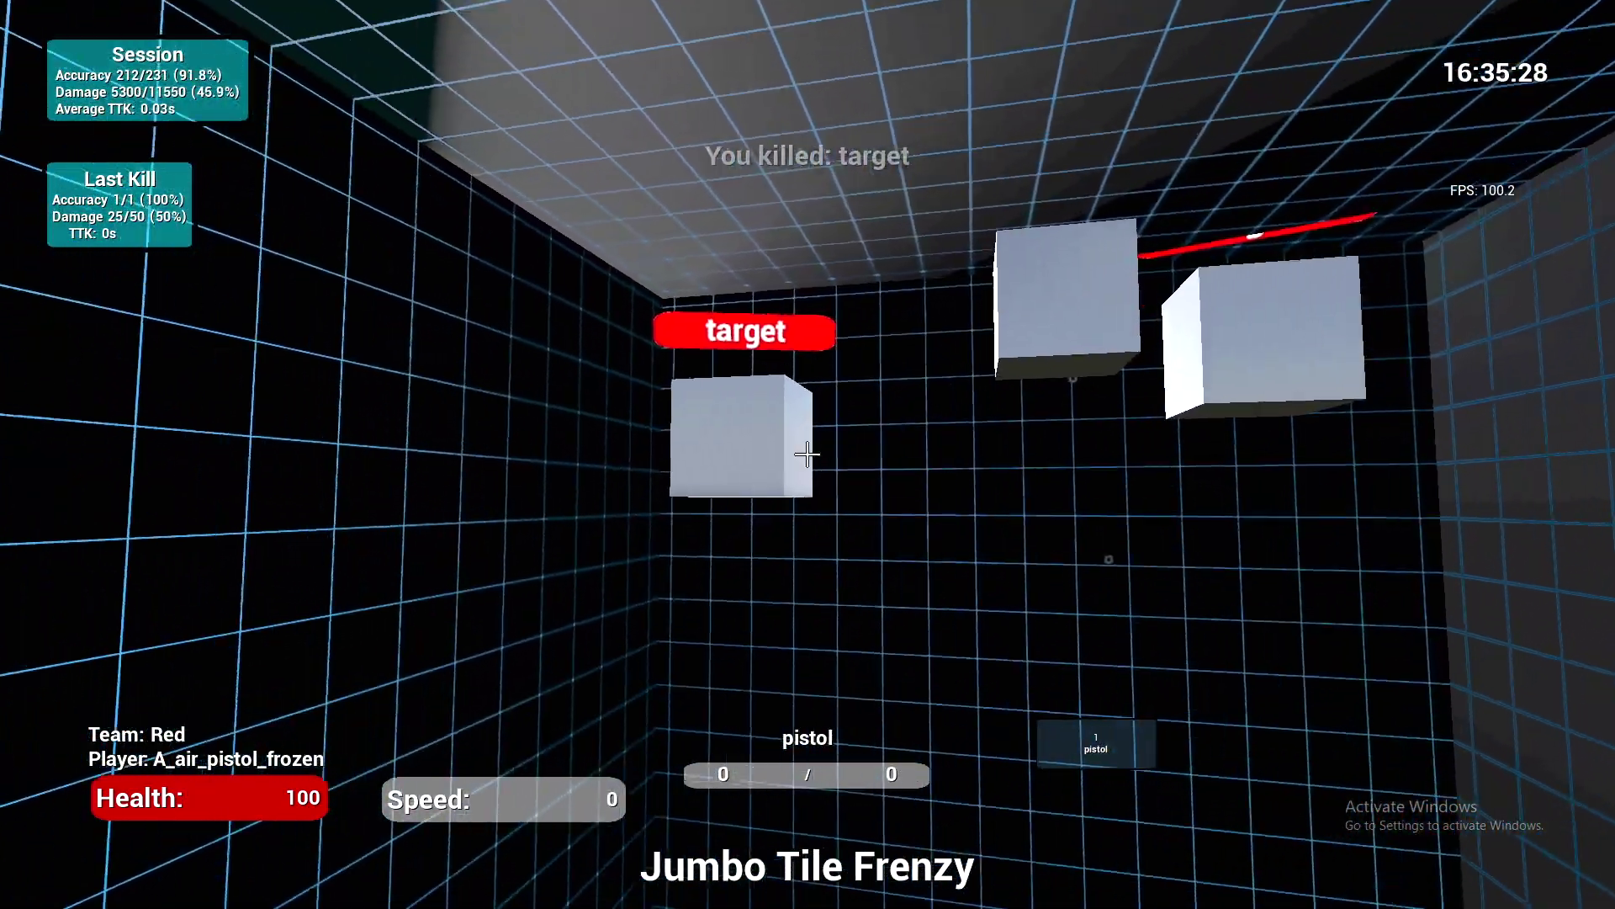
click(807, 454)
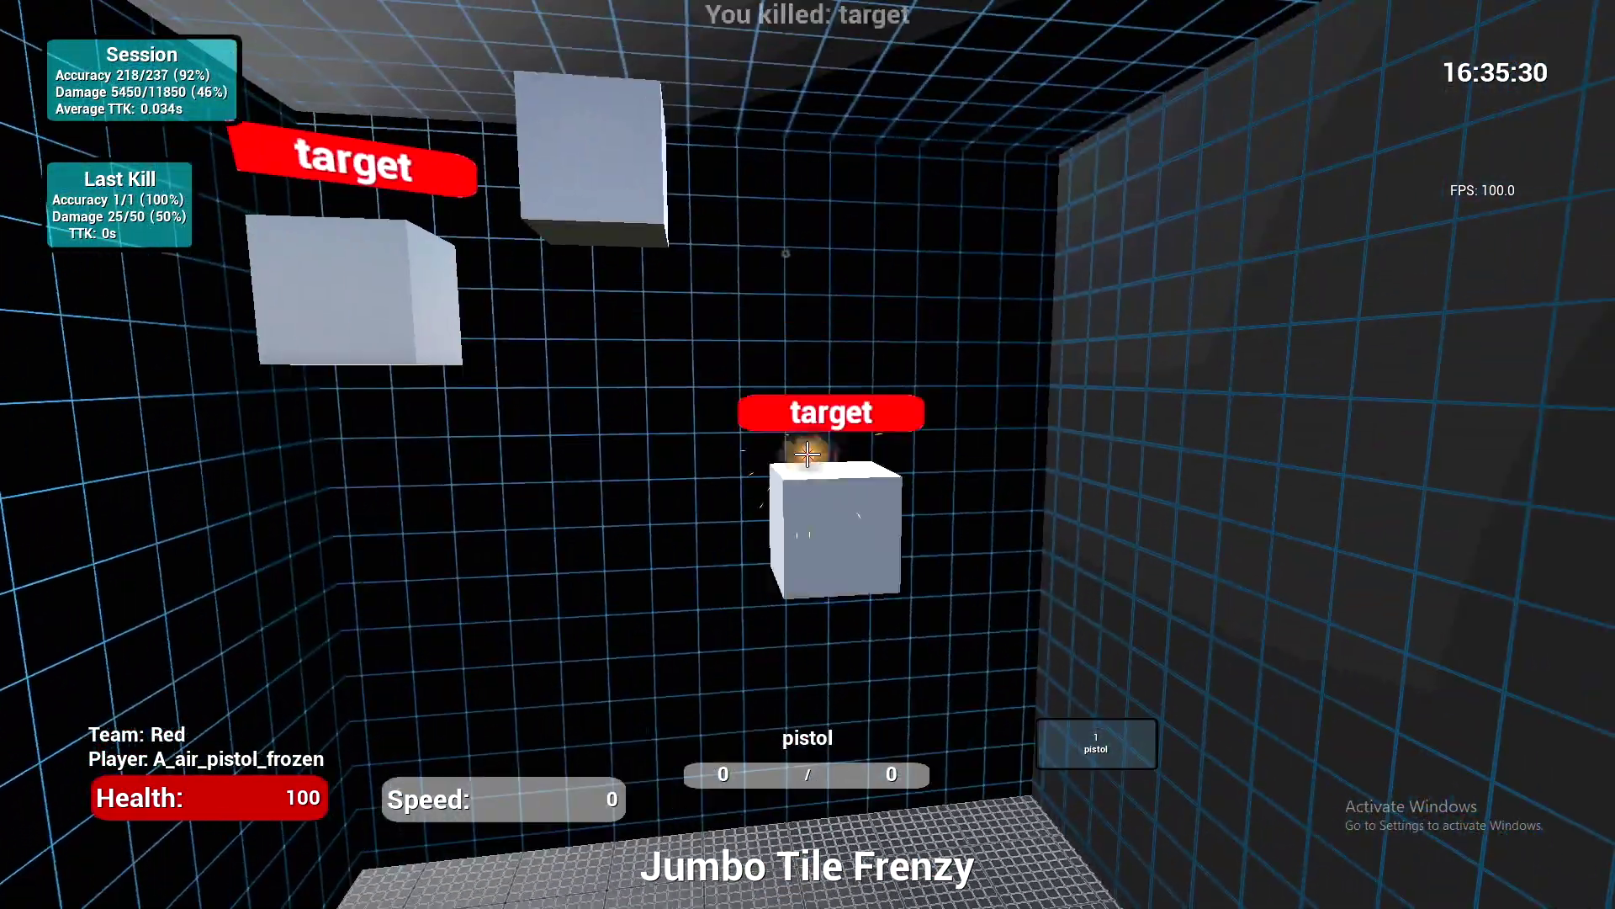
click(806, 455)
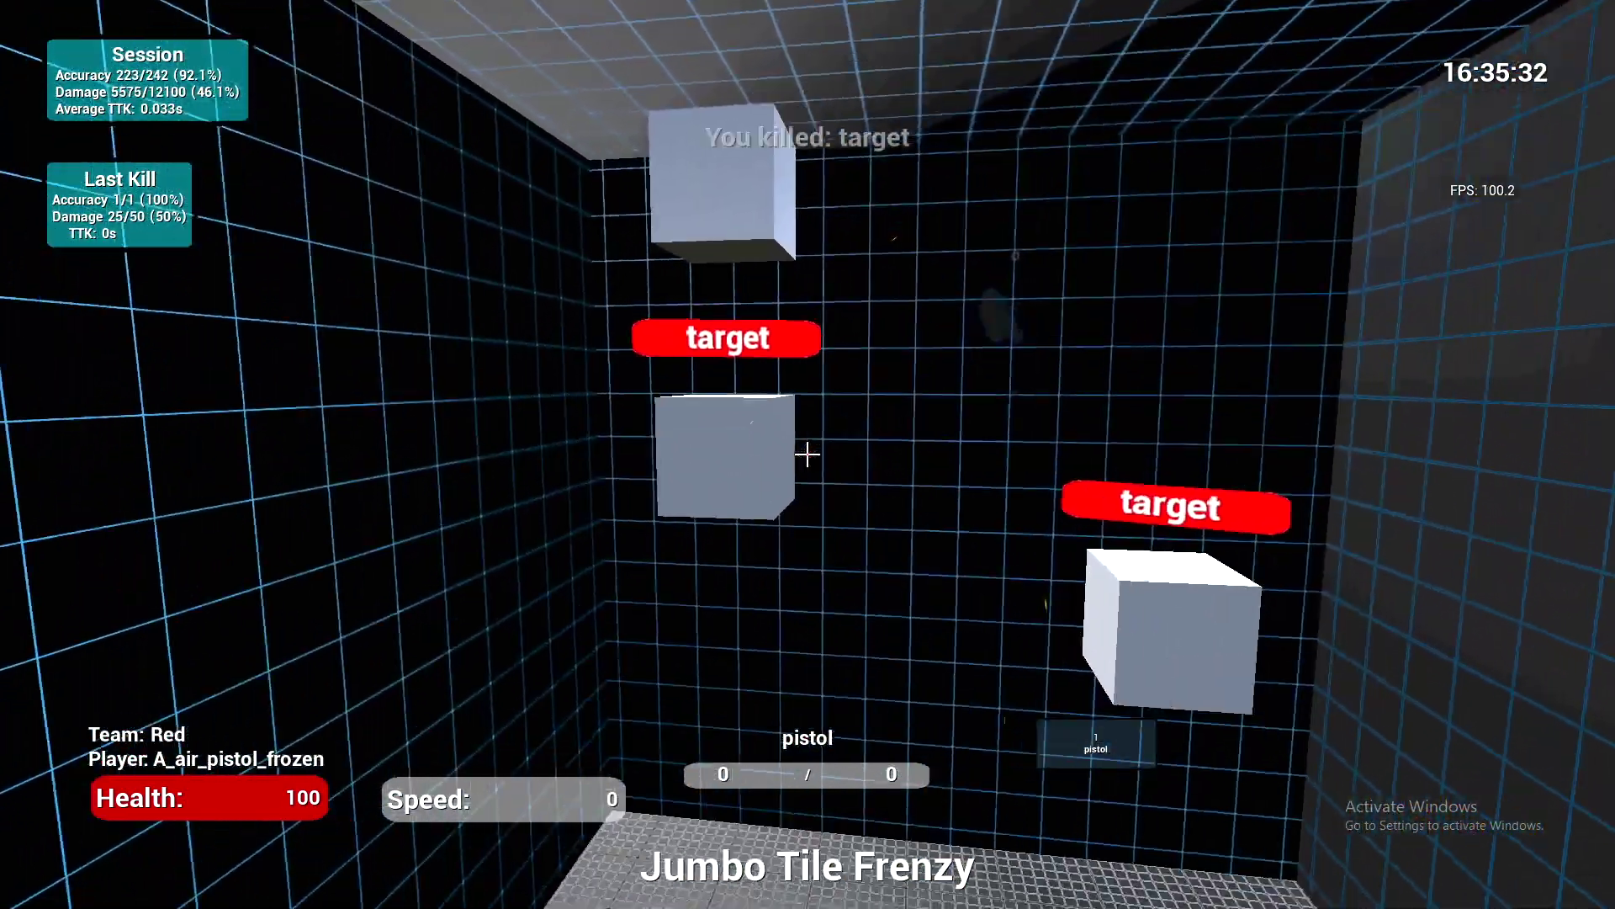
click(808, 454)
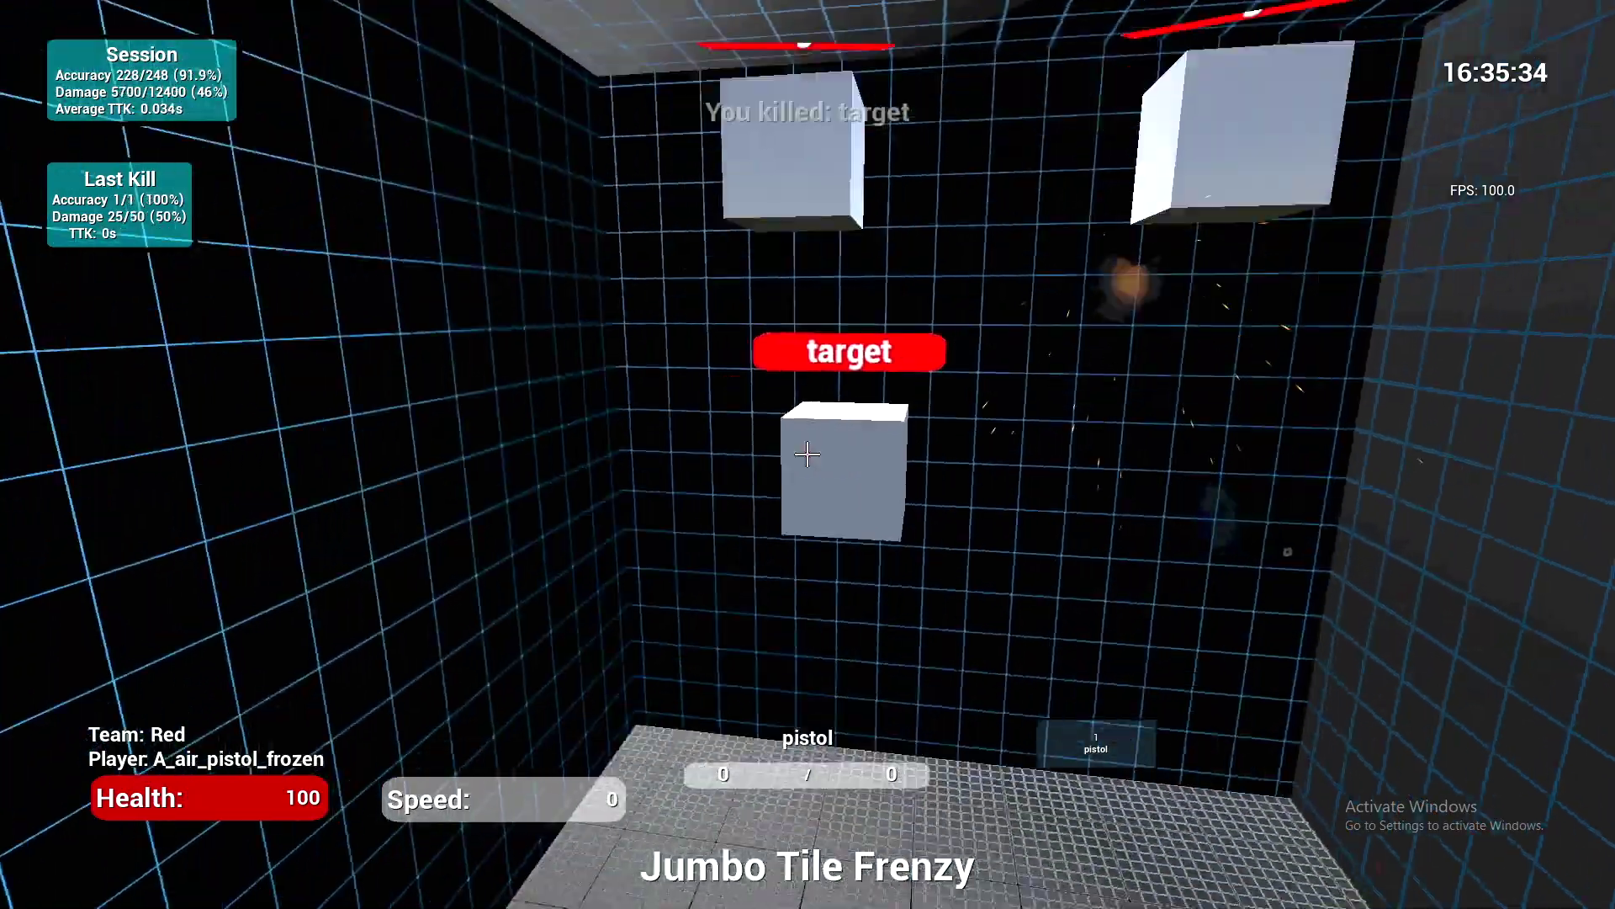
click(808, 455)
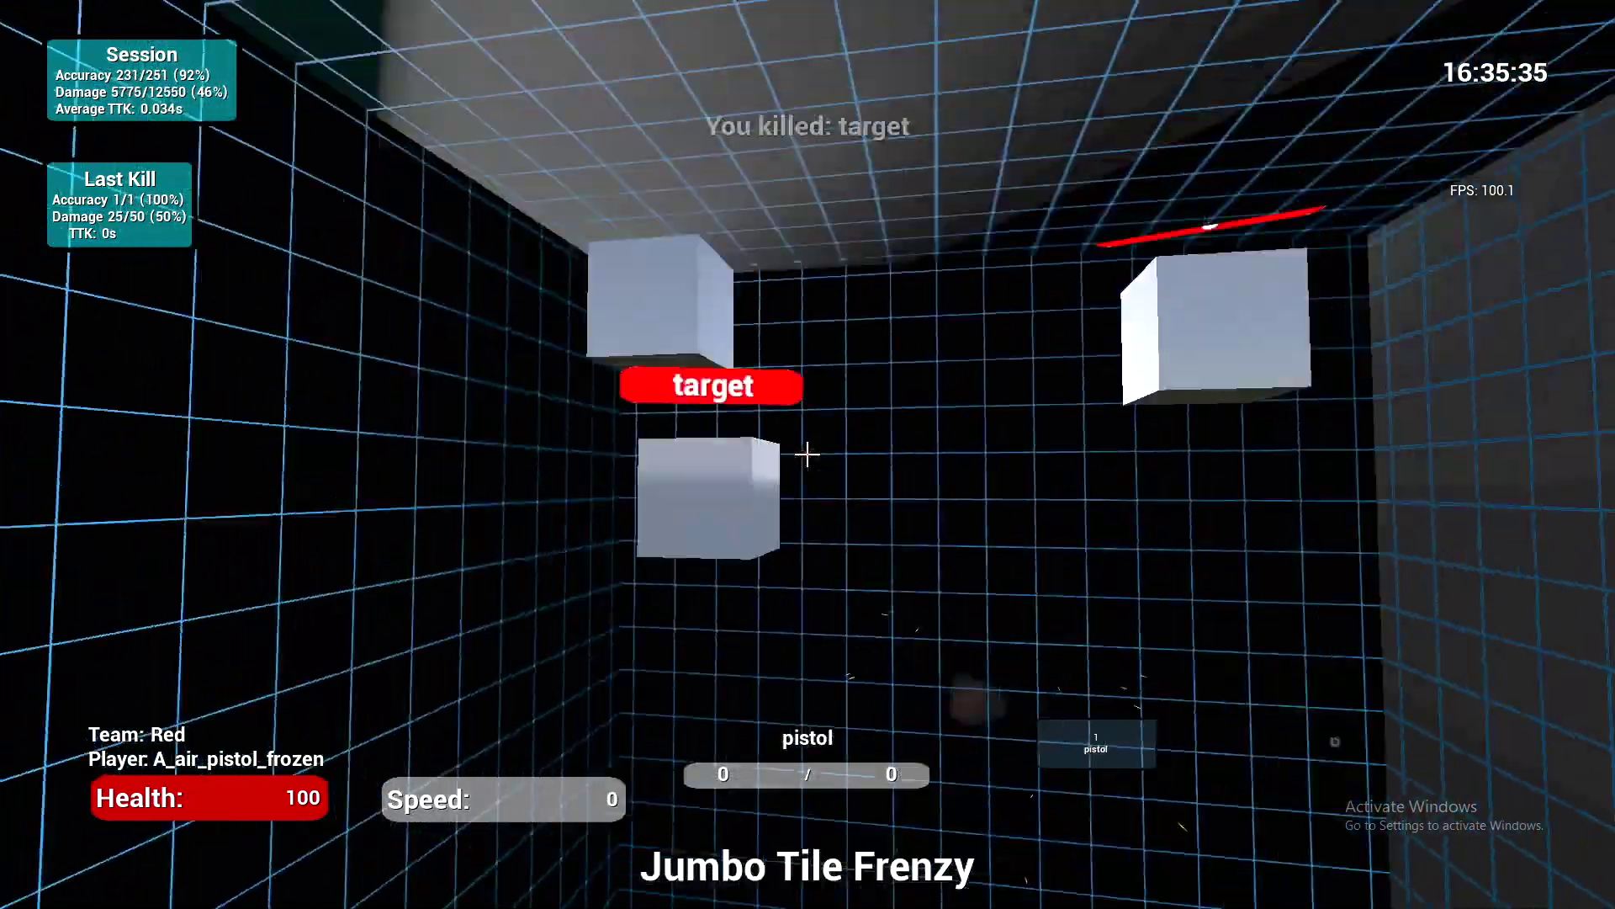
click(808, 454)
click(808, 454)
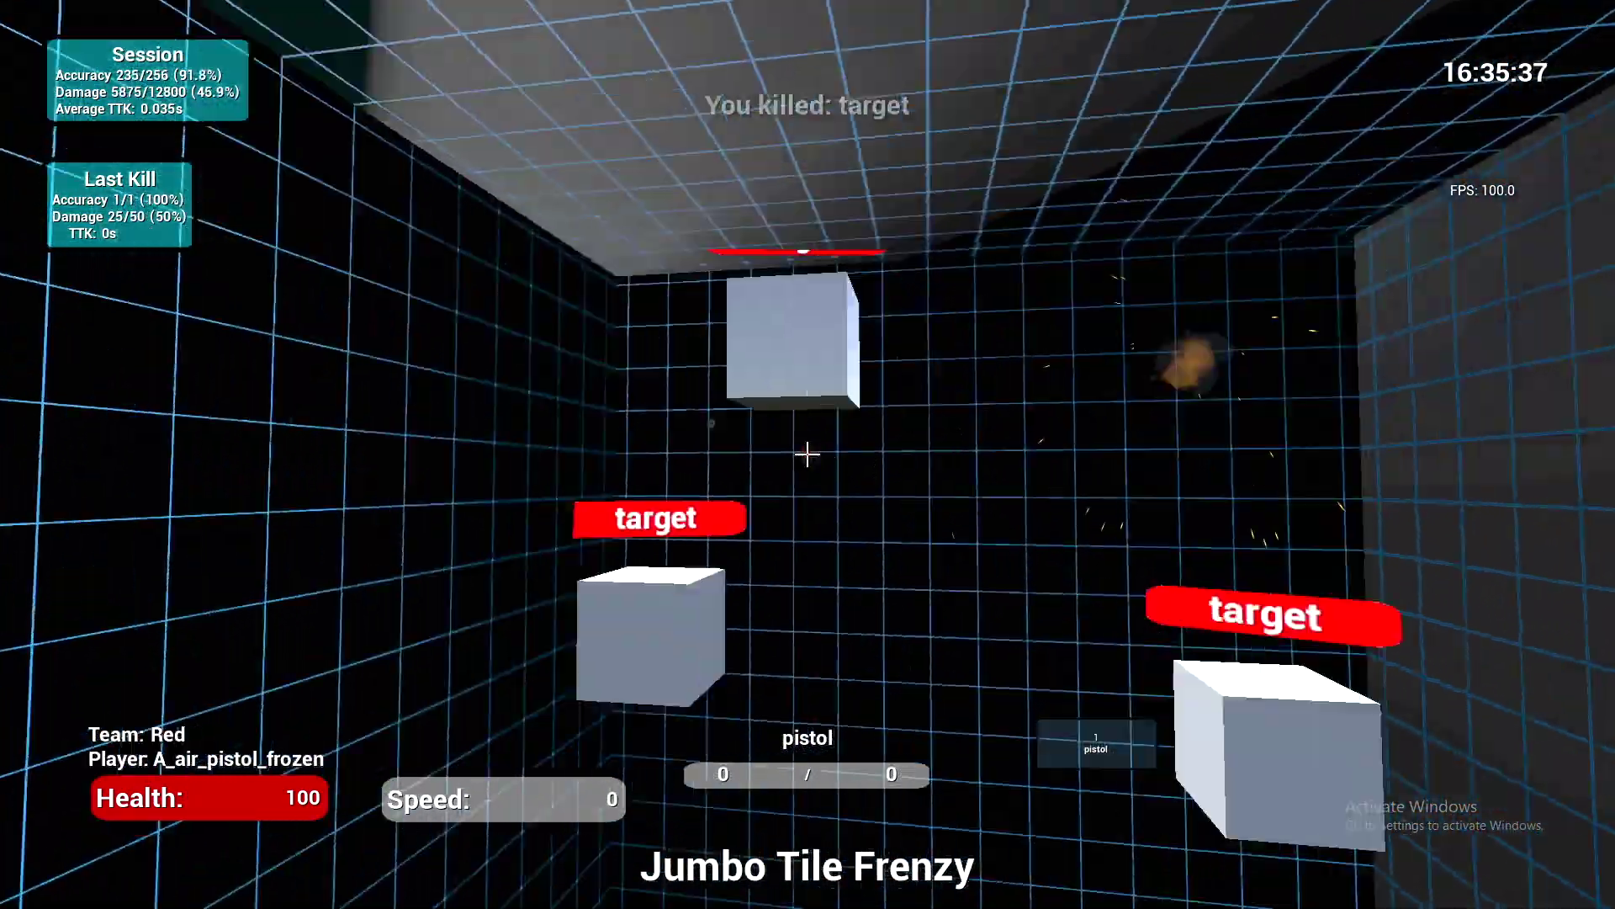
click(809, 454)
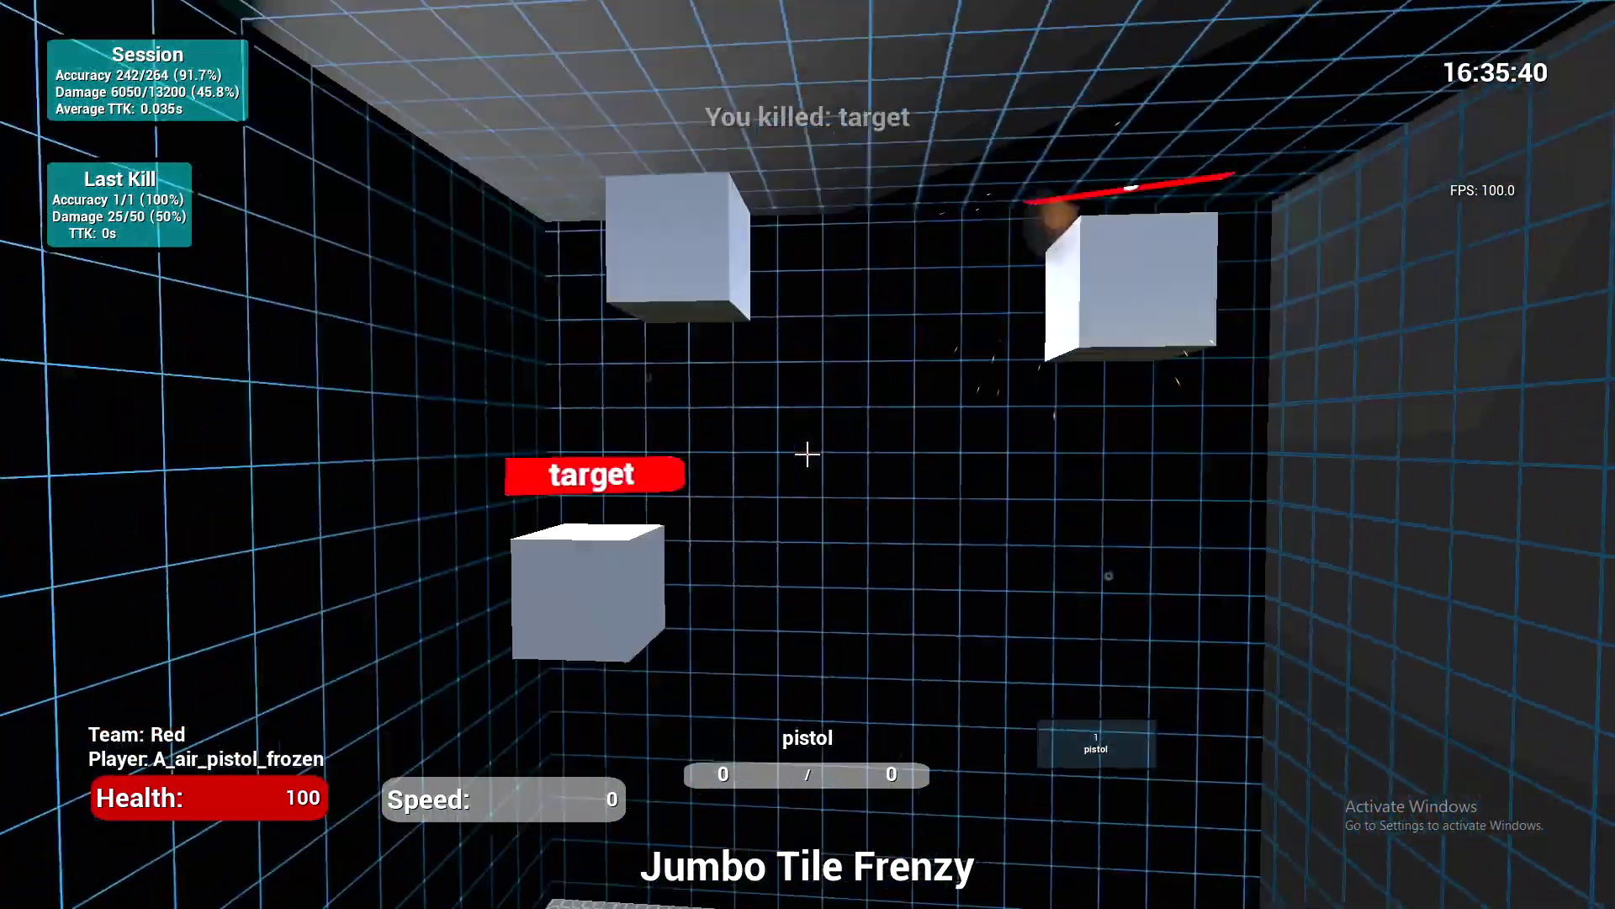
click(809, 455)
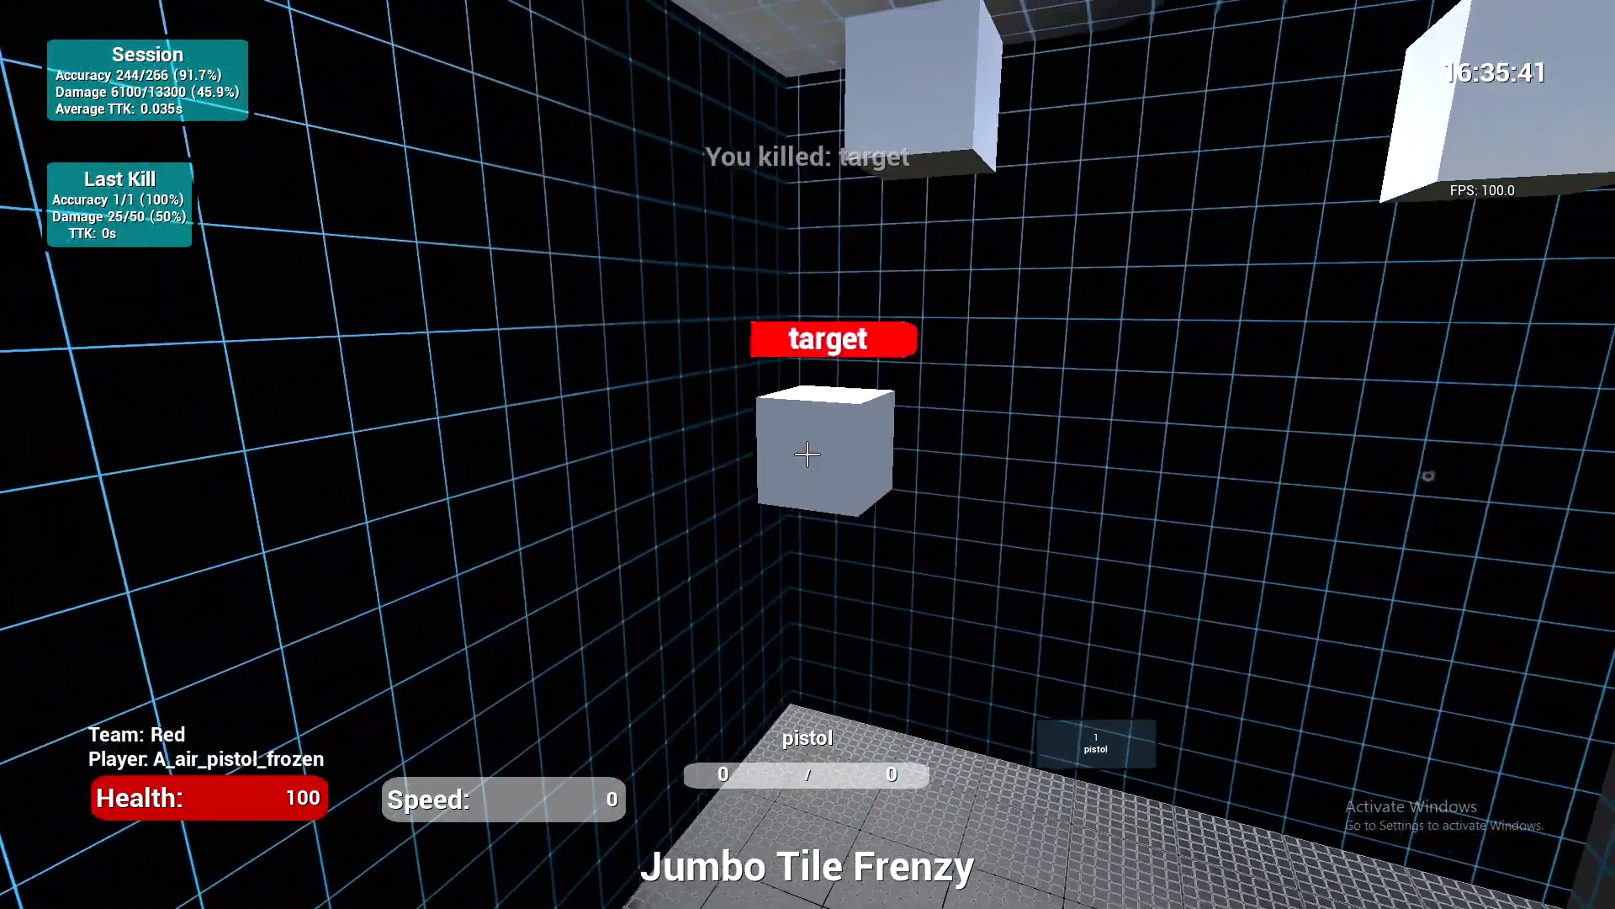
click(807, 455)
click(809, 454)
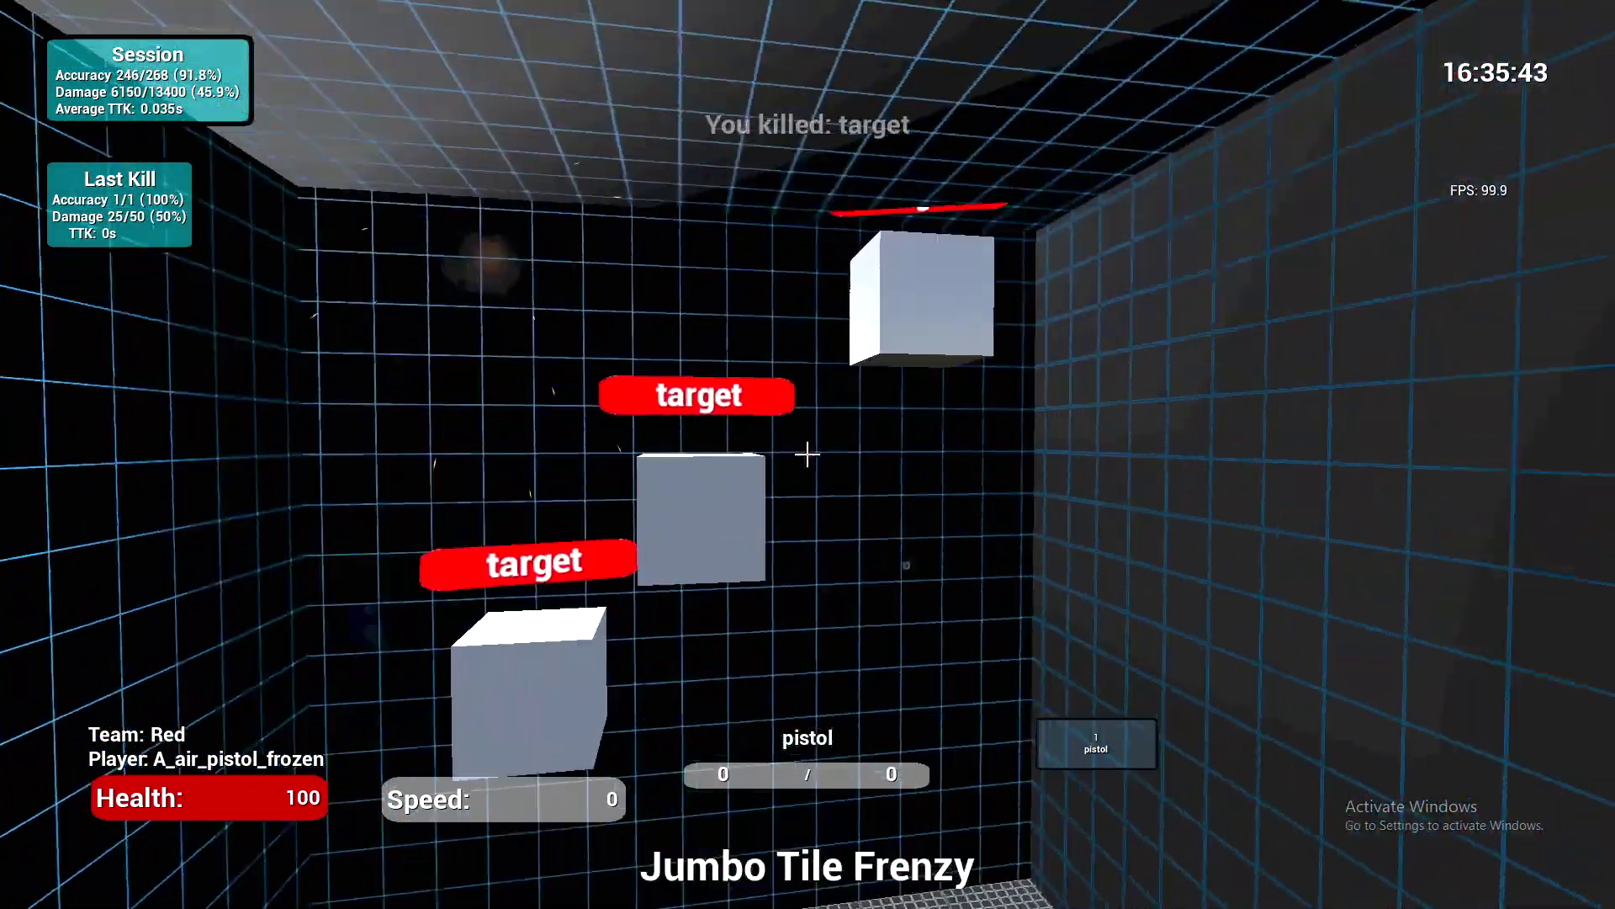
click(809, 455)
click(808, 455)
click(808, 455)
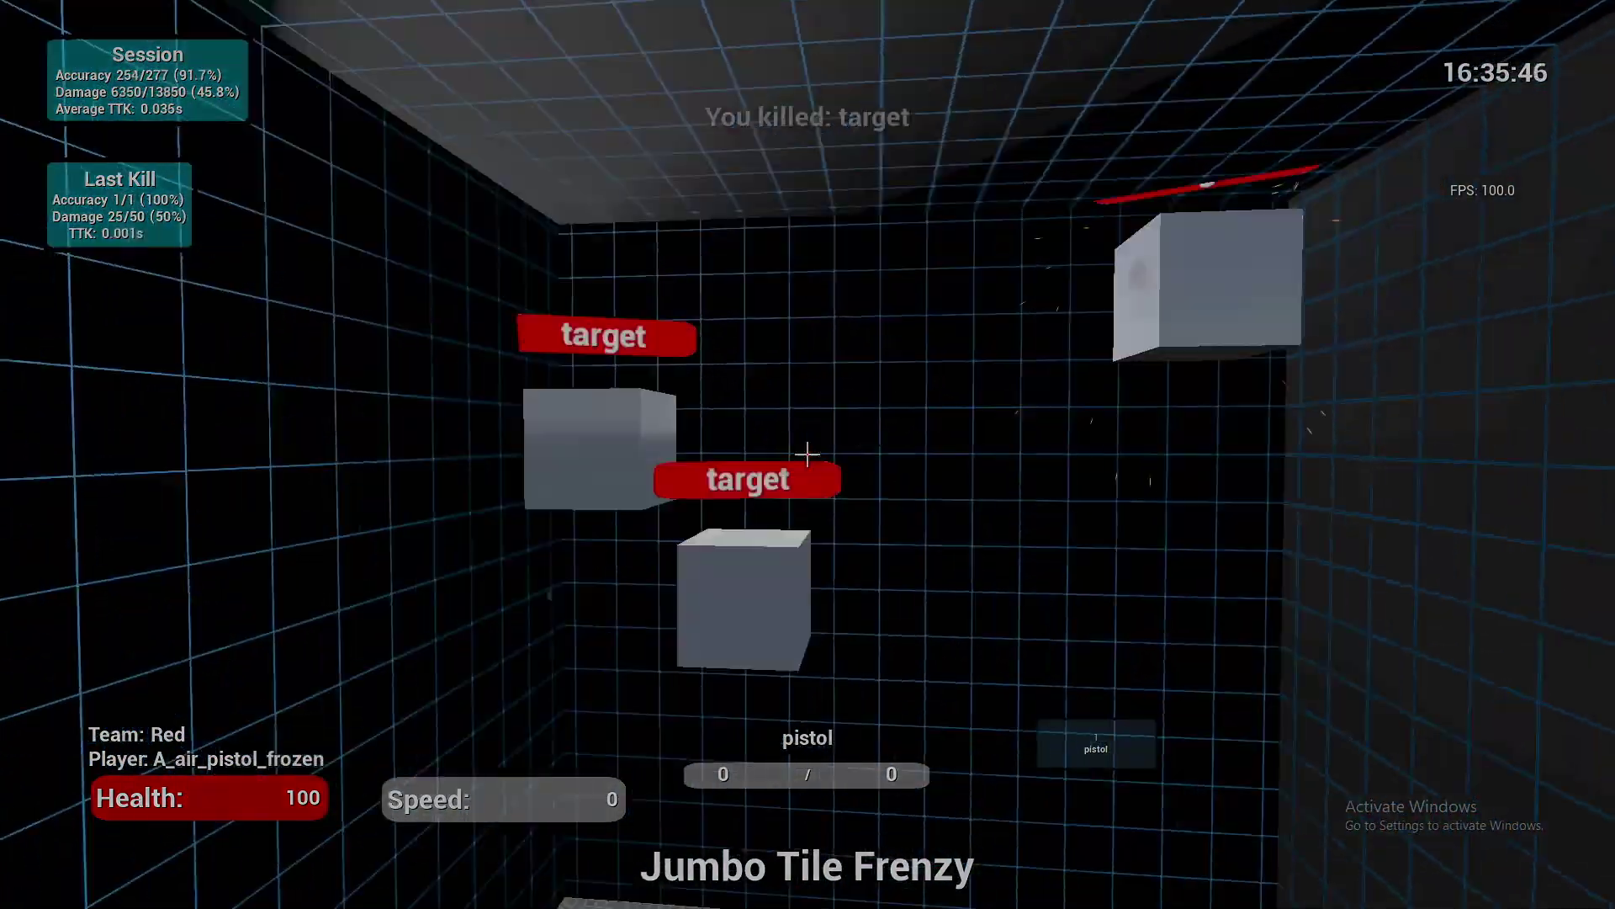
click(808, 455)
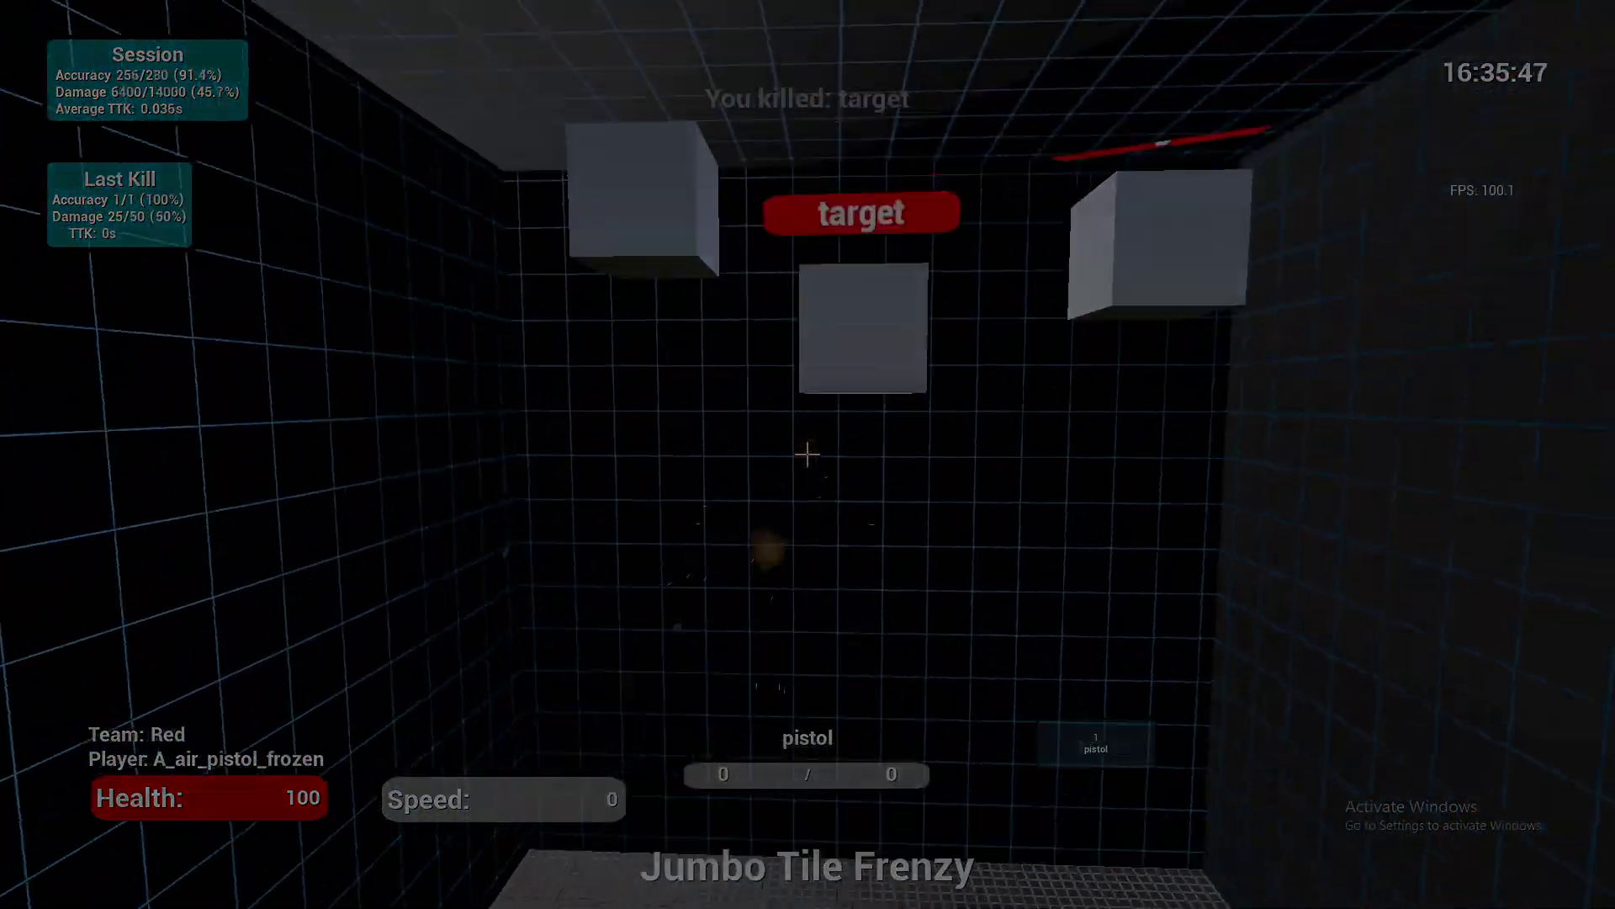